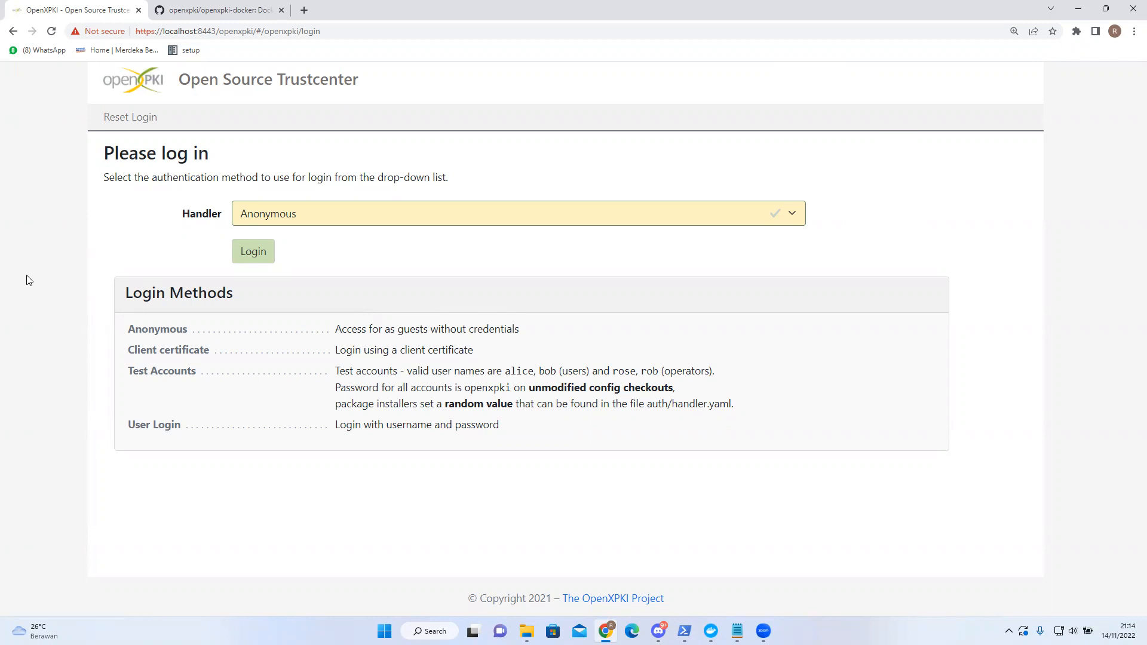
- Switch to the GitHub openxpki-docker README tab
{"action": "left_click", "coordinate": [206, 10]}
- Scroll the README's docker-compose setup steps, then bring the PowerShell compose output forward
{"action": "scroll", "coordinate": [99, 326], "scroll_direction": "up", "scroll_amount": 3}
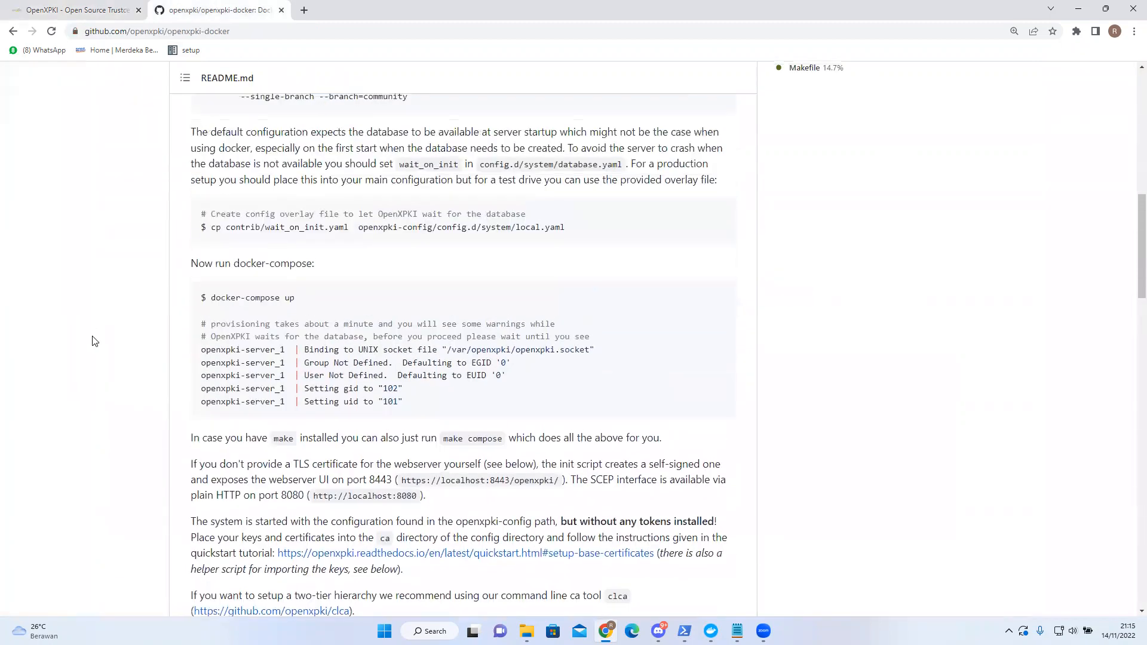
{"action": "scroll", "coordinate": [97, 351], "scroll_direction": "up", "scroll_amount": 5}
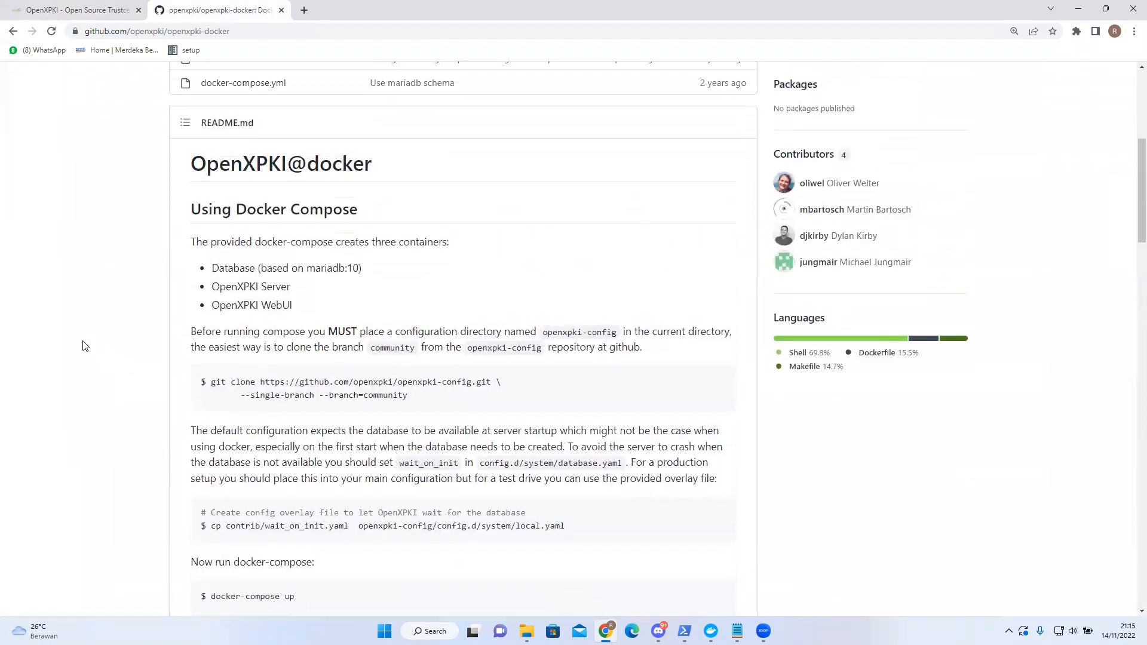
{"action": "scroll", "coordinate": [82, 352], "scroll_direction": "down", "scroll_amount": 3}
{"action": "scroll", "coordinate": [82, 353], "scroll_direction": "up", "scroll_amount": 3}
{"action": "scroll", "coordinate": [82, 353], "scroll_direction": "down", "scroll_amount": 1}
{"action": "scroll", "coordinate": [530, 440], "scroll_direction": "down", "scroll_amount": 2}
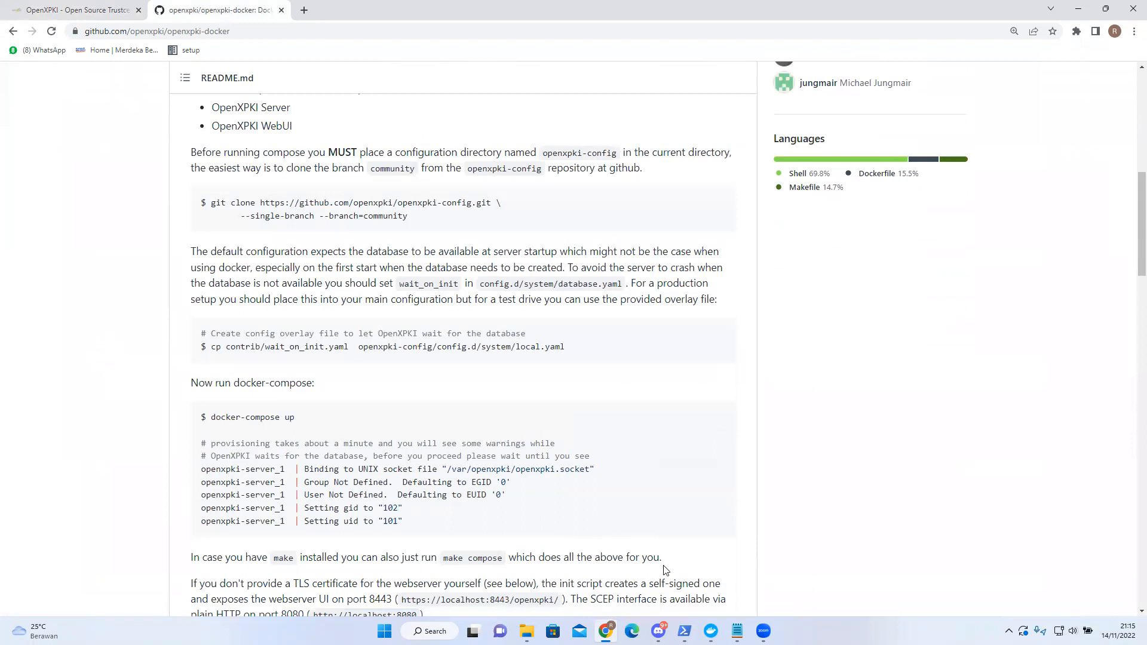
{"action": "left_click", "coordinate": [685, 631]}
{"action": "scroll", "coordinate": [512, 343], "scroll_direction": "down", "scroll_amount": 4}
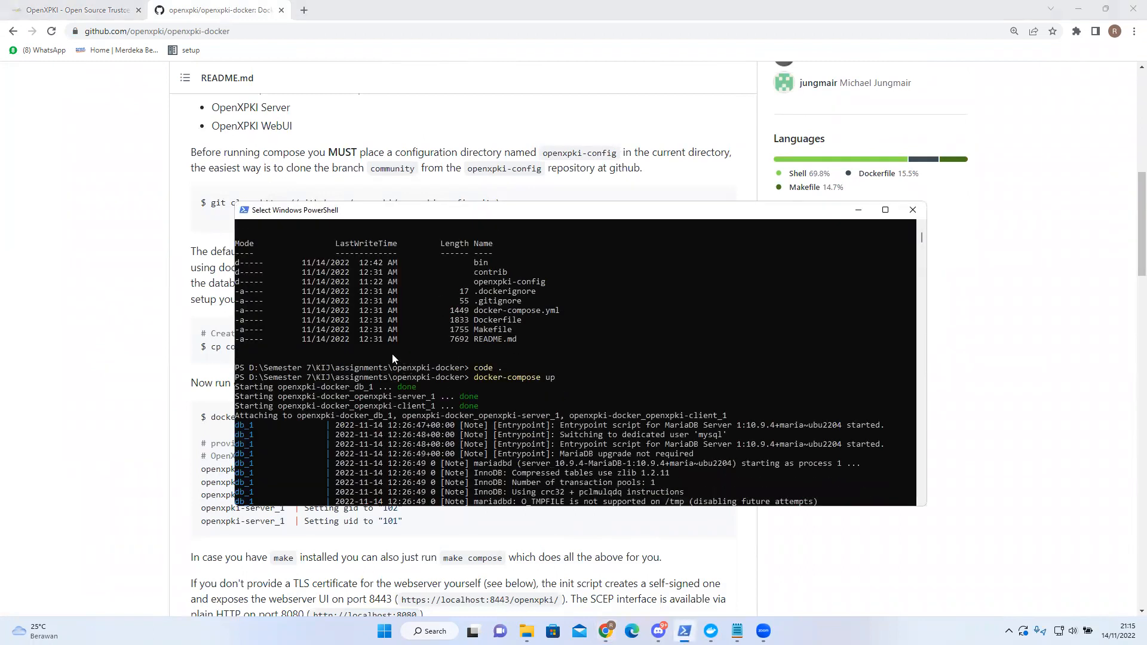
- Scroll the docker-compose log down to the OpenXPKI server startup, then return to the README
{"action": "scroll", "coordinate": [341, 352], "scroll_direction": "down", "scroll_amount": 2}
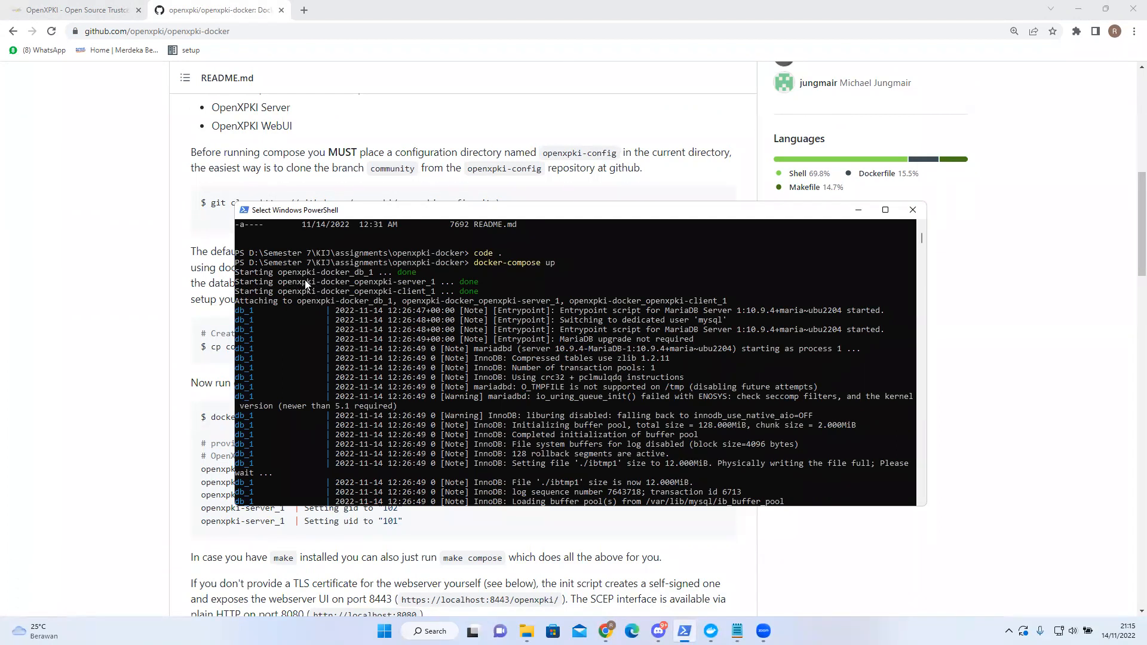
{"action": "scroll", "coordinate": [323, 274], "scroll_direction": "down", "scroll_amount": 1}
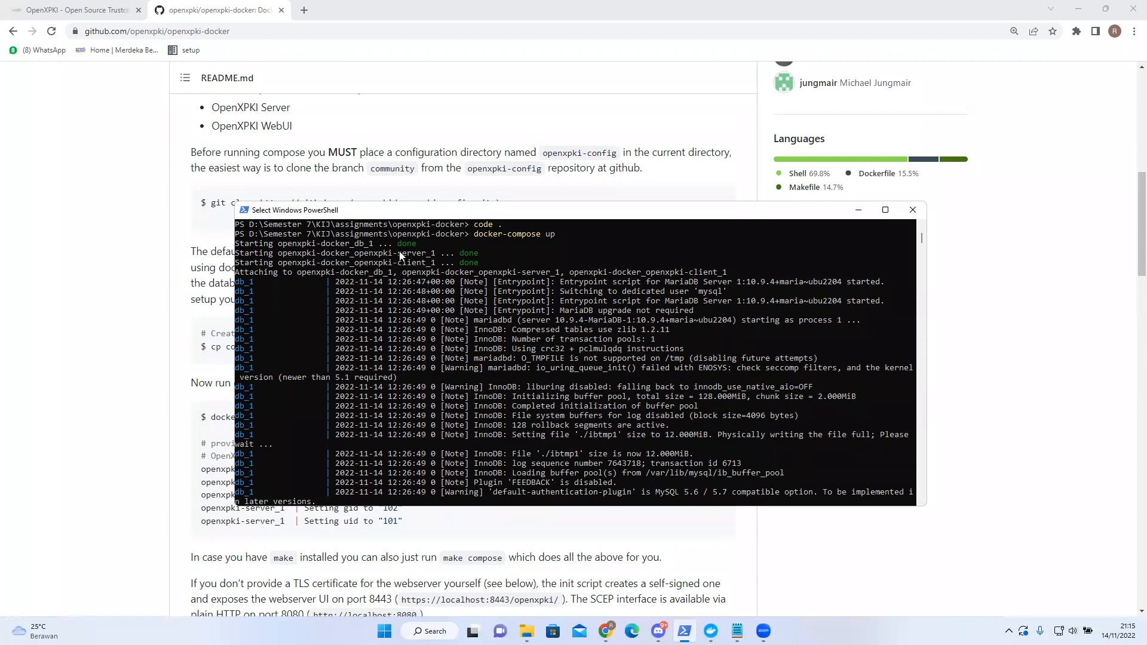
{"action": "scroll", "coordinate": [415, 266], "scroll_direction": "down", "scroll_amount": 5}
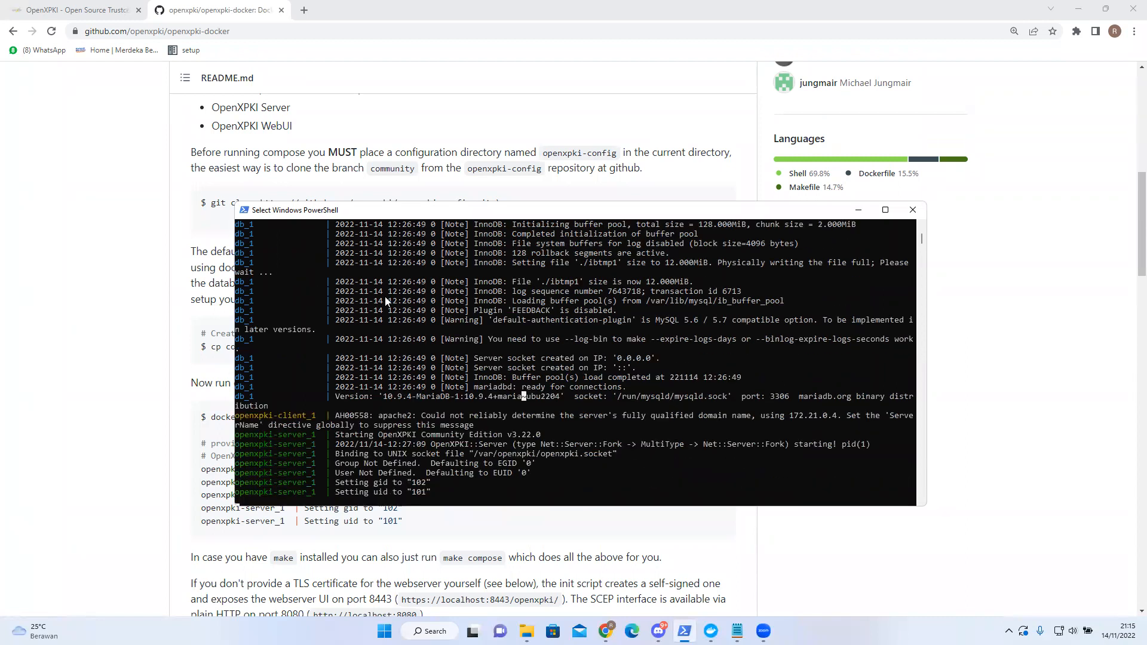
{"action": "left_click", "coordinate": [127, 313]}
- Scroll the README through testdrive and Troubleshooting, then return to the OpenXPKI login page
{"action": "scroll", "coordinate": [146, 333], "scroll_direction": "down", "scroll_amount": 6}
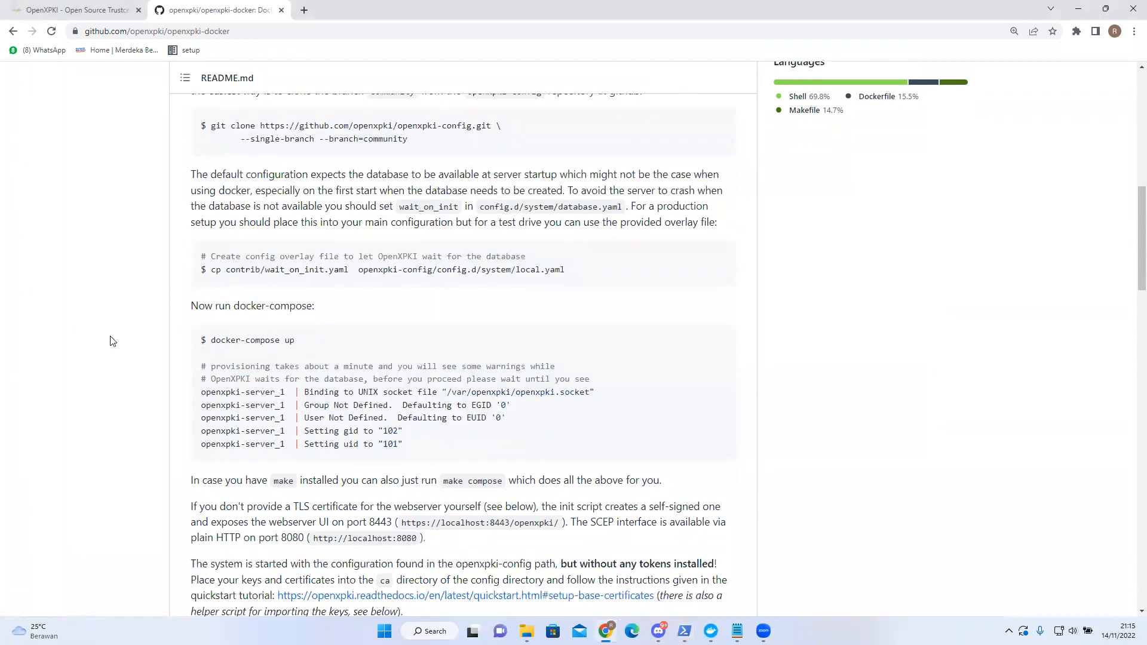
{"action": "scroll", "coordinate": [90, 362], "scroll_direction": "down", "scroll_amount": 3}
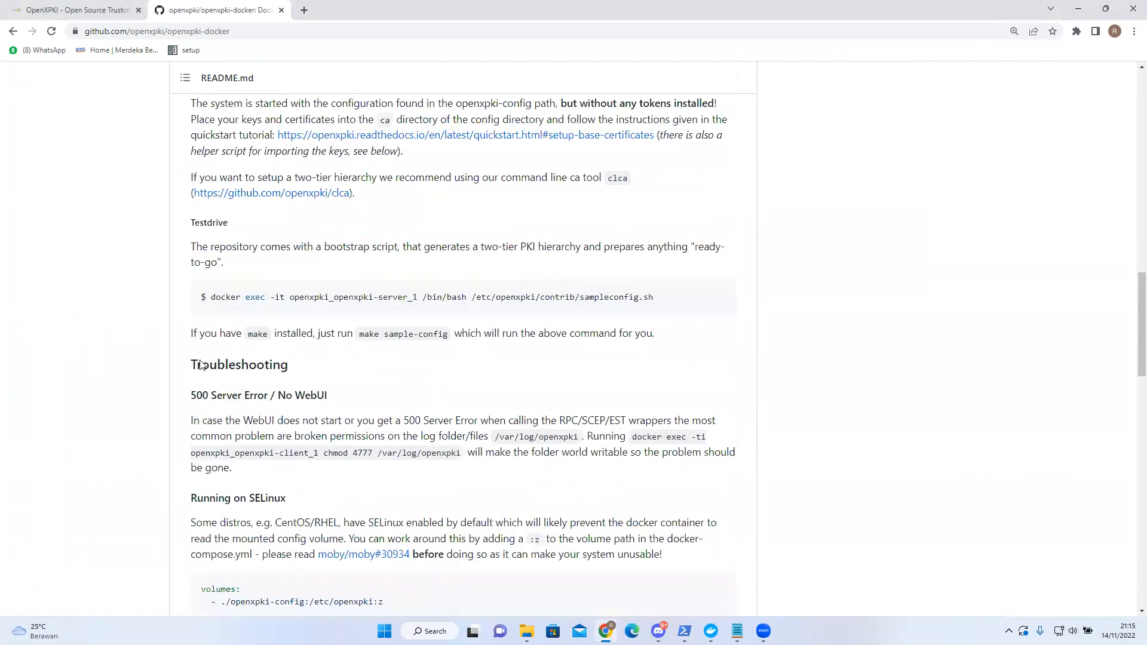
{"action": "scroll", "coordinate": [137, 364], "scroll_direction": "down", "scroll_amount": 1}
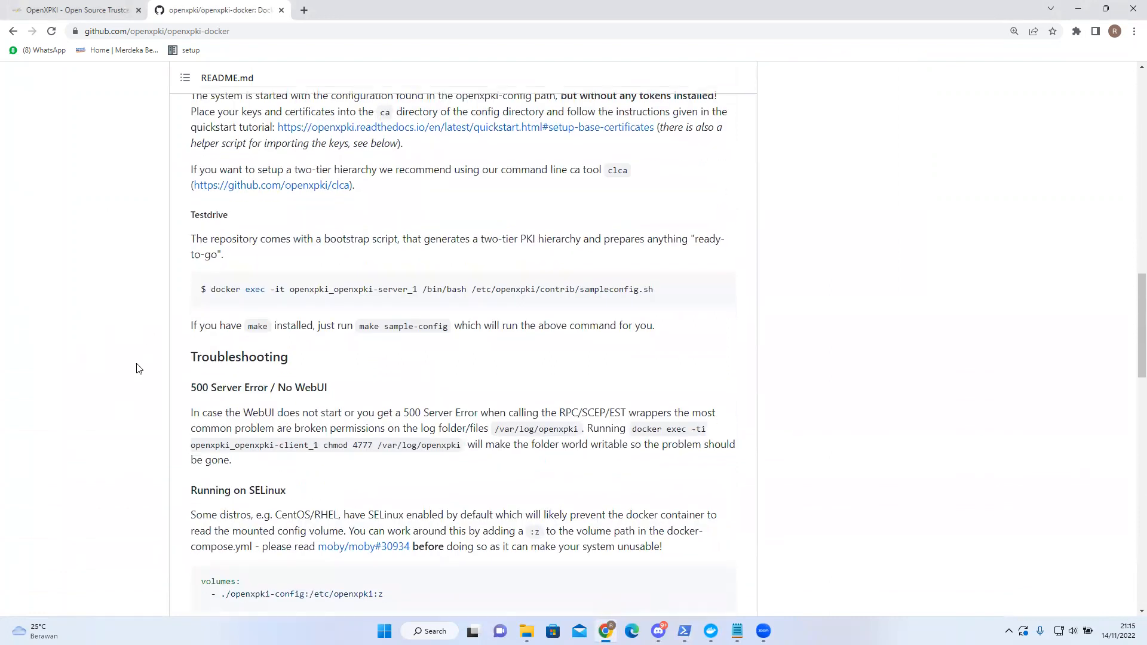
{"action": "left_click", "coordinate": [83, 8]}
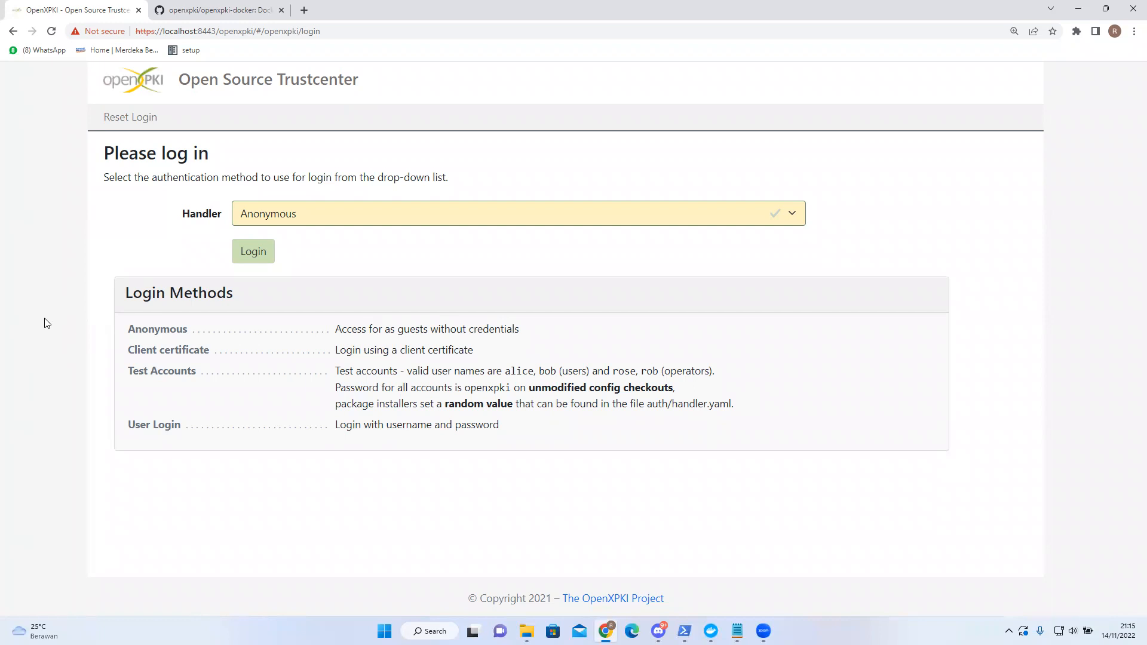
- Log in through the Test Accounts handler with the test username and its password
{"action": "left_click", "coordinate": [326, 219]}
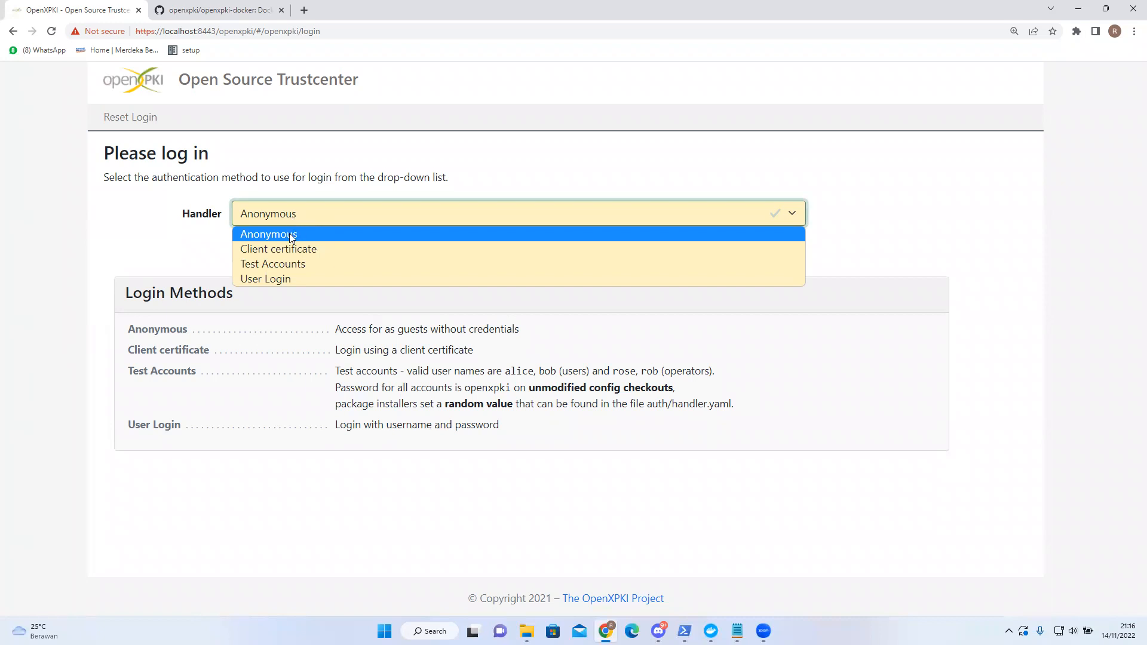
{"action": "left_click", "coordinate": [284, 264]}
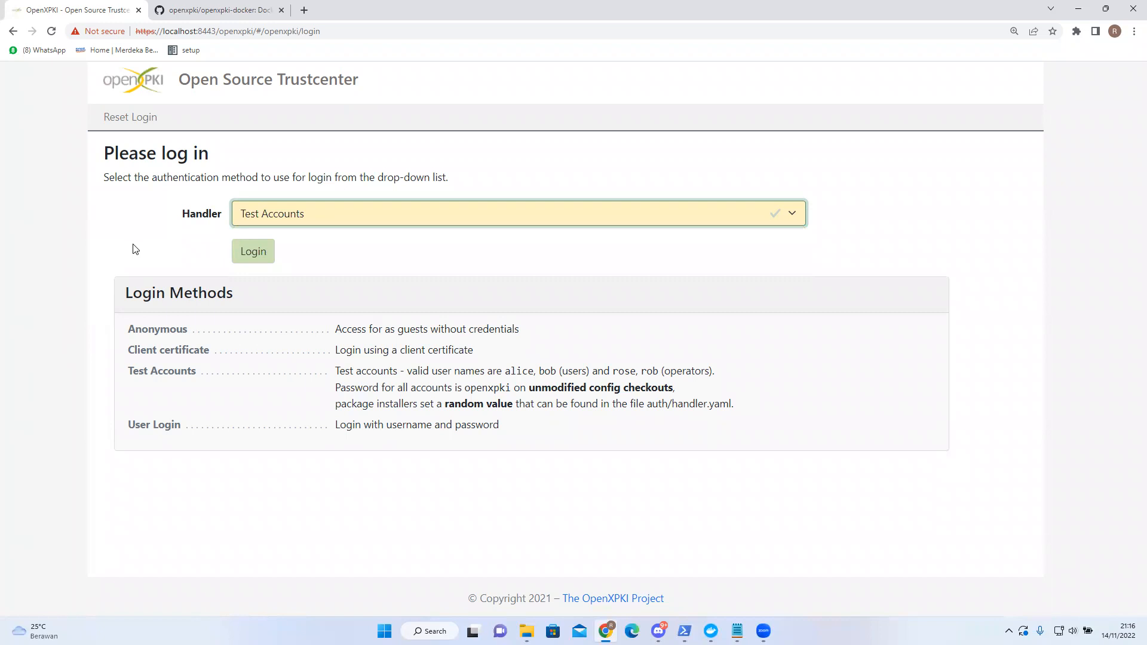
{"action": "left_click", "coordinate": [257, 261]}
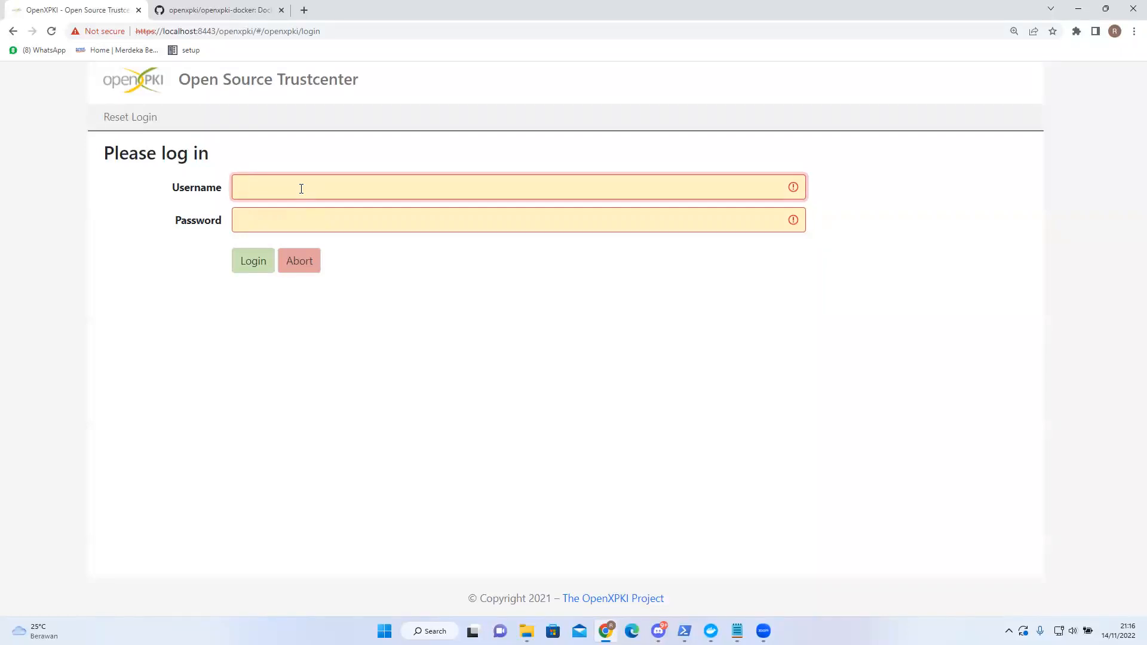
{"action": "type", "text": "alice"}
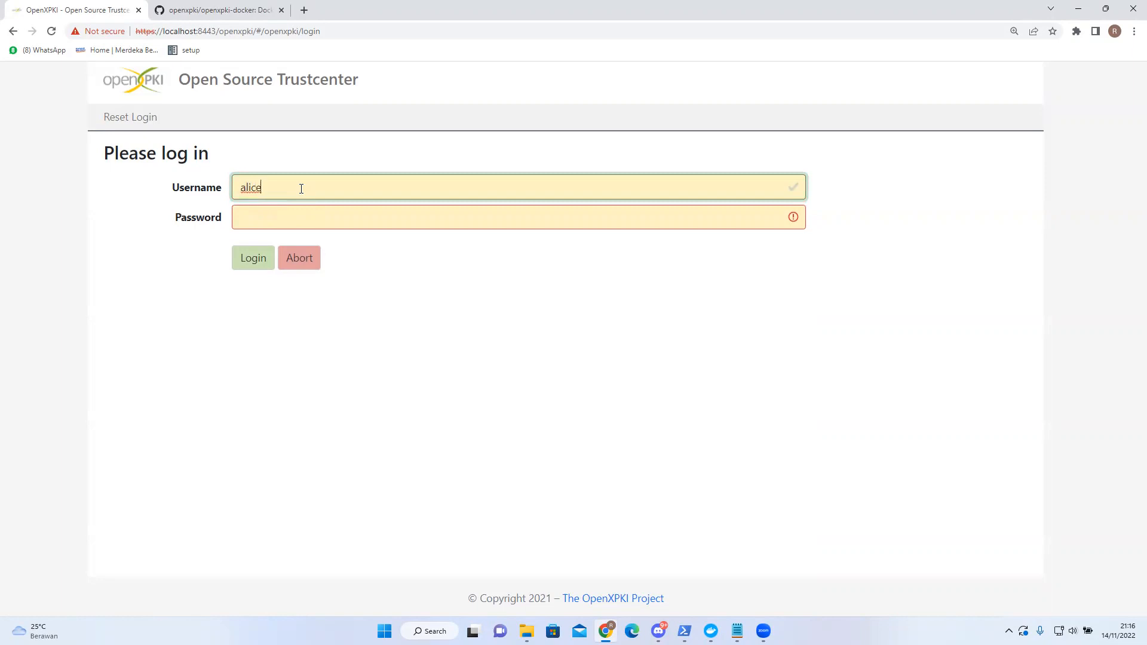
{"action": "left_click", "coordinate": [316, 218]}
{"action": "type", "text": "openxpki"}
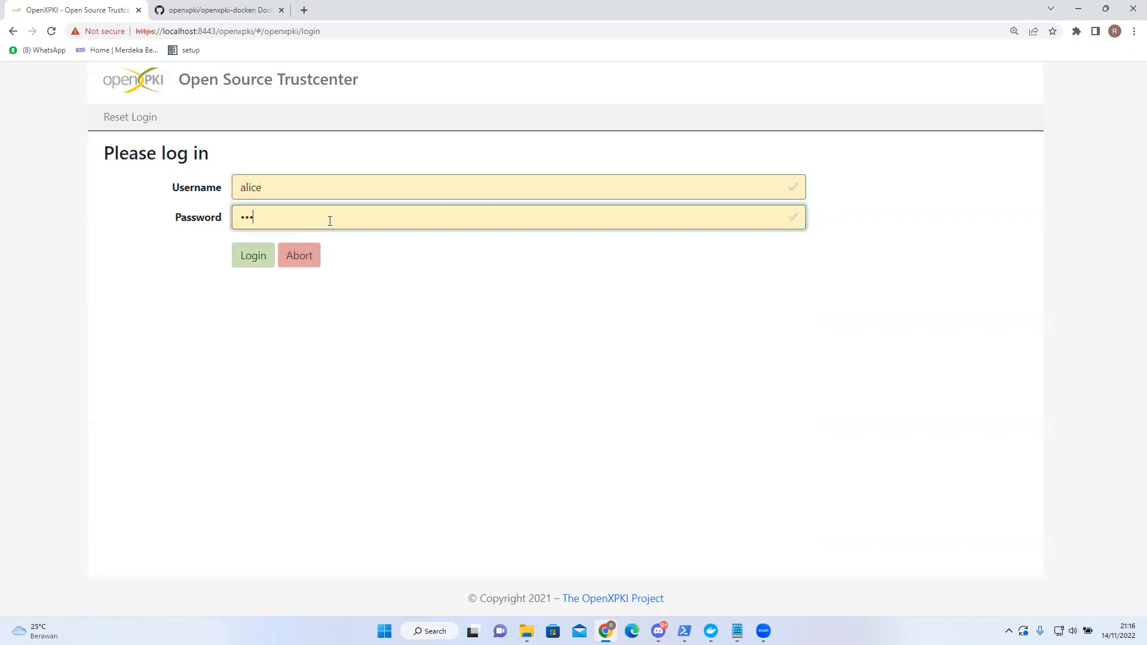
{"action": "left_click", "coordinate": [249, 257]}
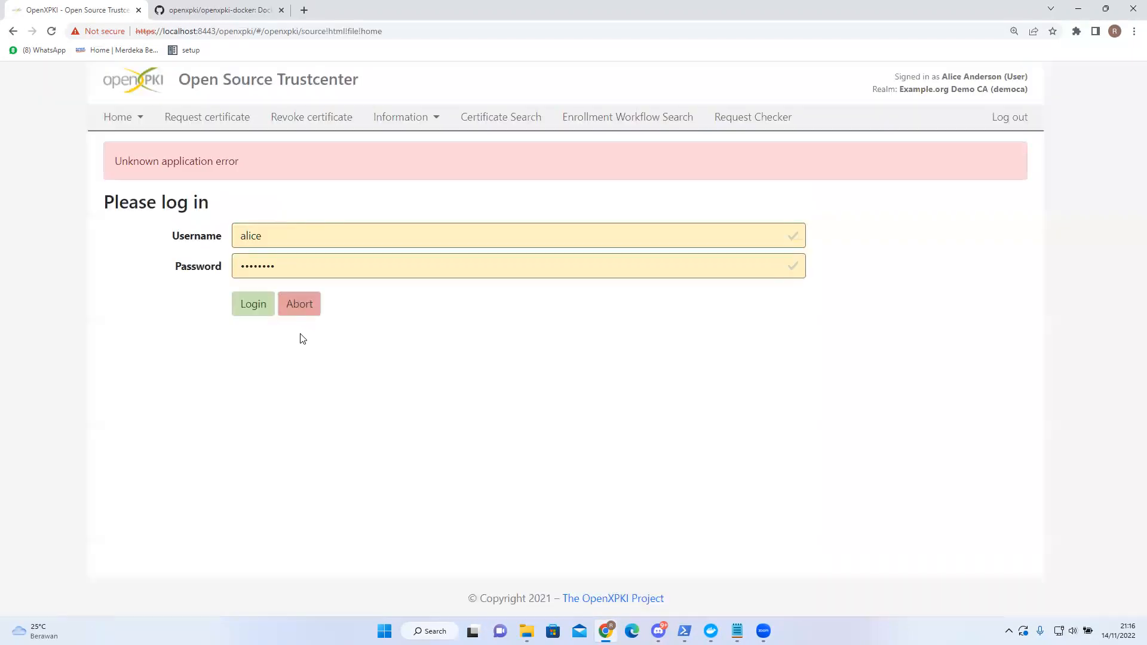
- Start a certificate request with the TLS/Web Server profile and the Default profile subject style
{"action": "left_click", "coordinate": [207, 117]}
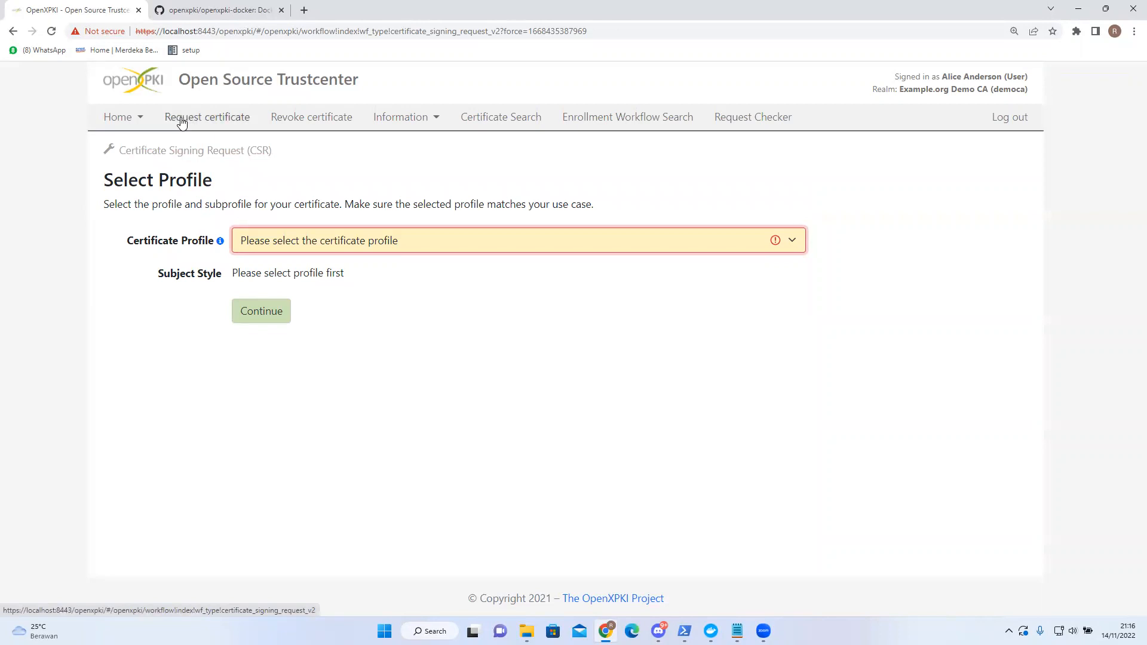
{"action": "left_click", "coordinate": [309, 245]}
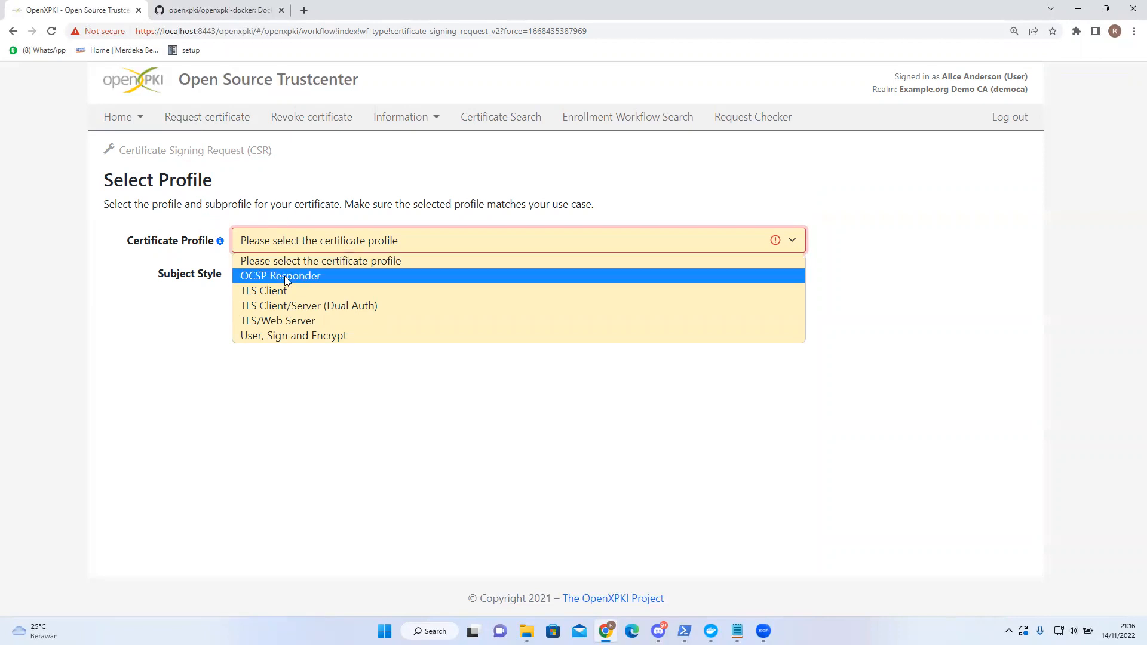
{"action": "left_click", "coordinate": [313, 320]}
{"action": "left_click", "coordinate": [326, 270]}
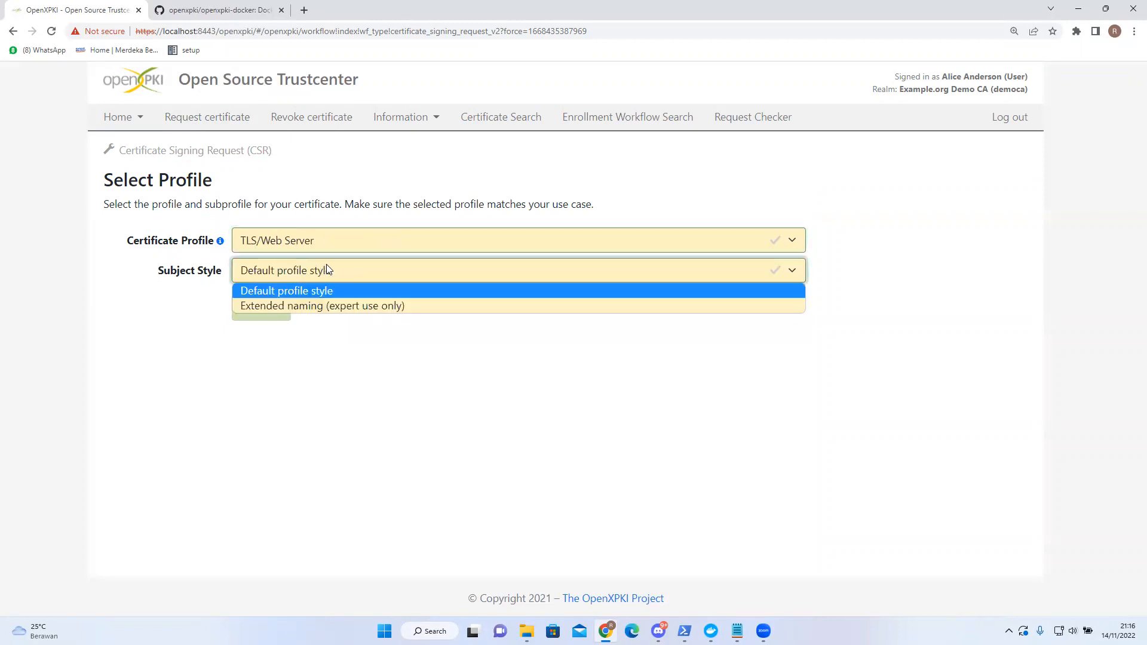
{"action": "left_click", "coordinate": [307, 274]}
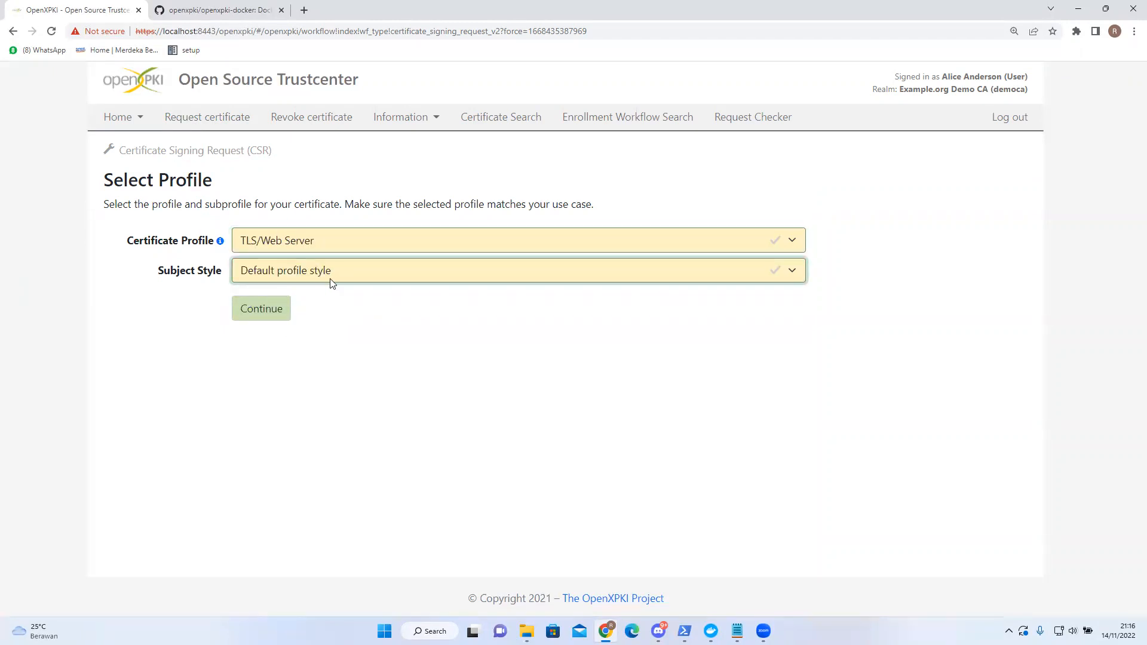
{"action": "left_click", "coordinate": [283, 307]}
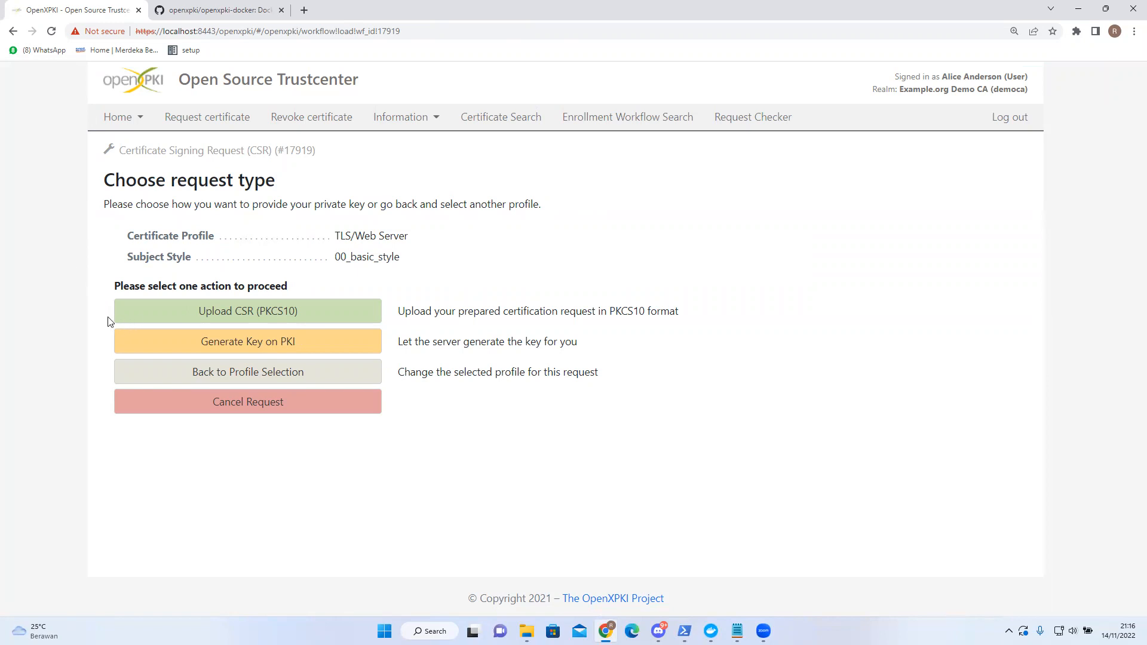
- Back out of Upload CSR and choose Generate Key on PKI for the request
{"action": "left_click", "coordinate": [274, 321]}
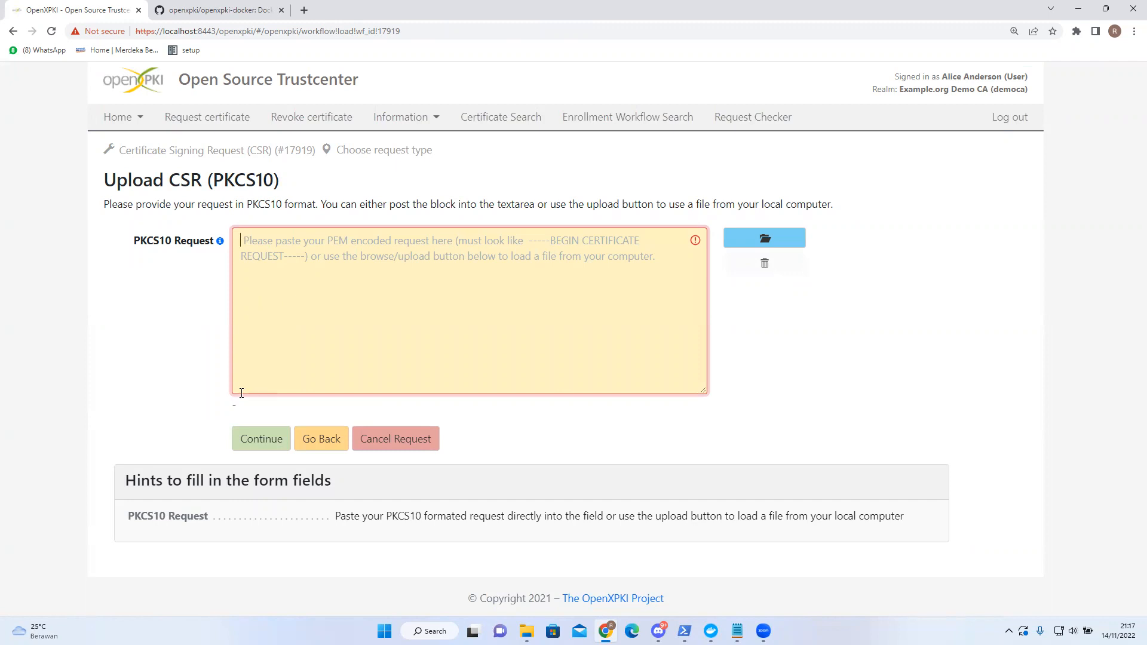
{"action": "left_click", "coordinate": [311, 439]}
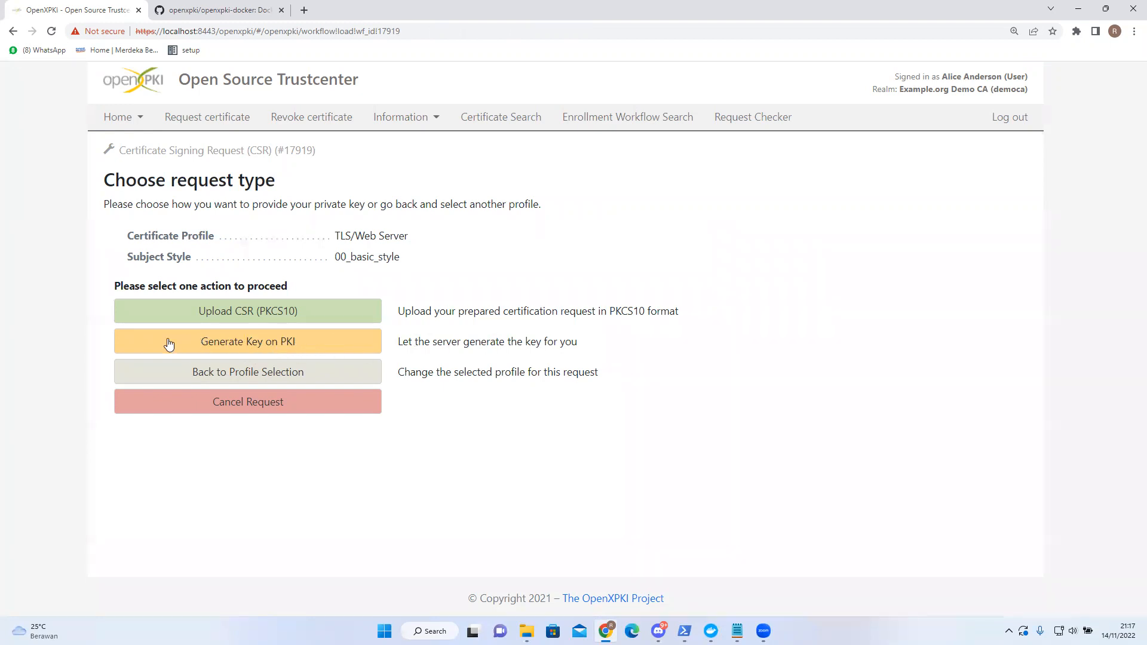
{"action": "left_click", "coordinate": [311, 348]}
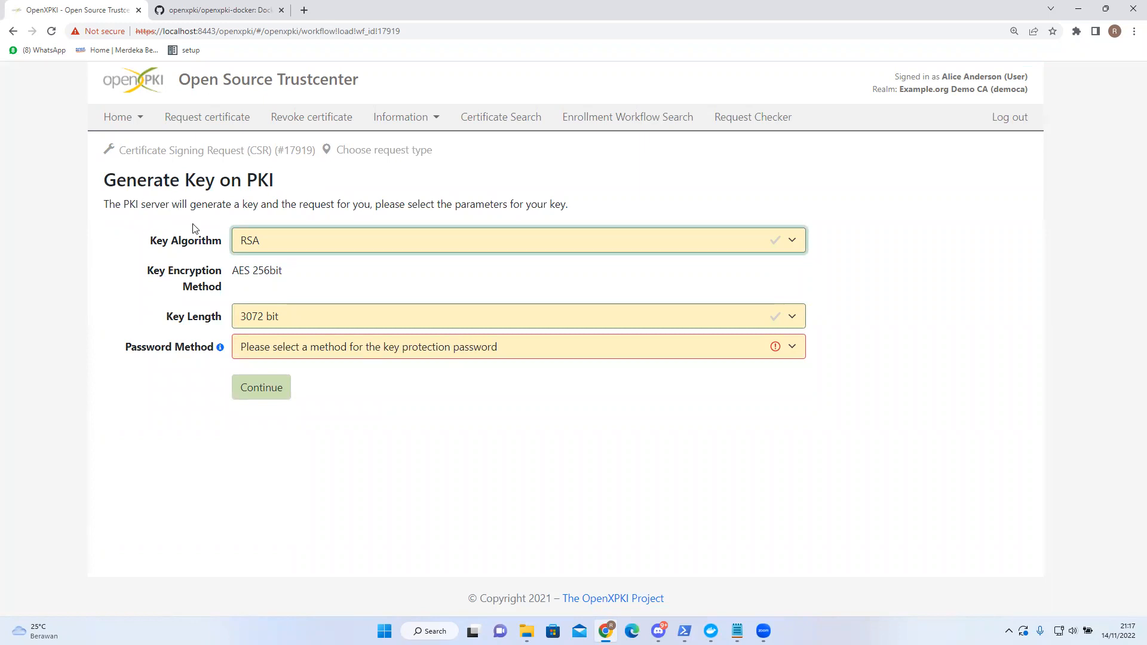
- Set the key to RSA, 2048 bit, with the password generated on the server
{"action": "left_click", "coordinate": [292, 239]}
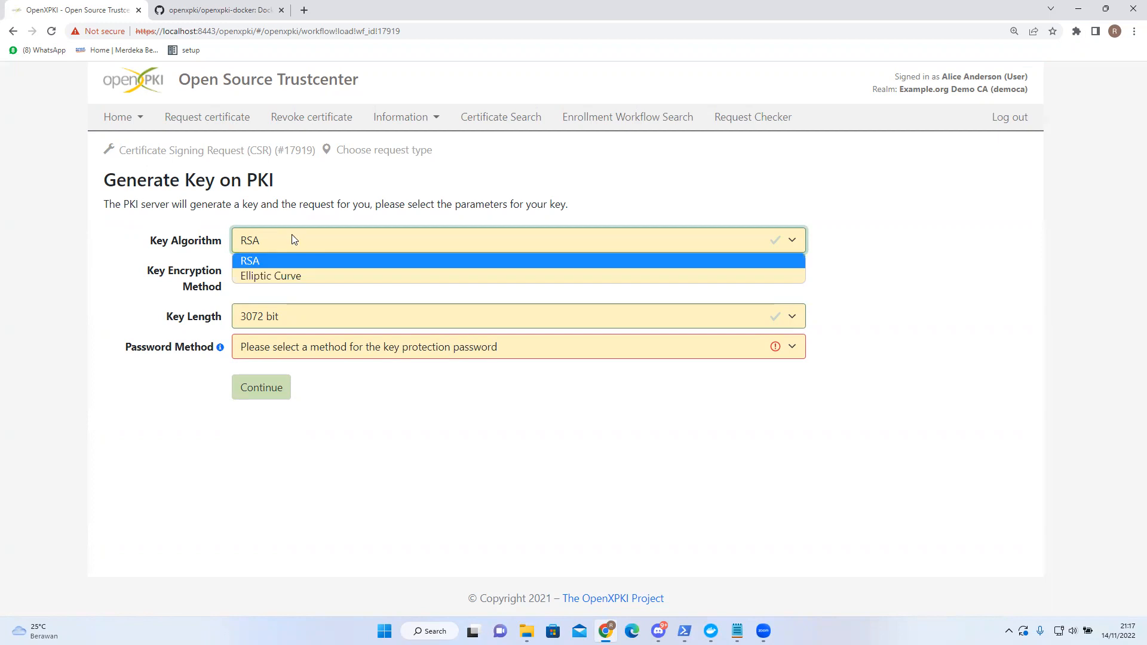
{"action": "left_click", "coordinate": [281, 263]}
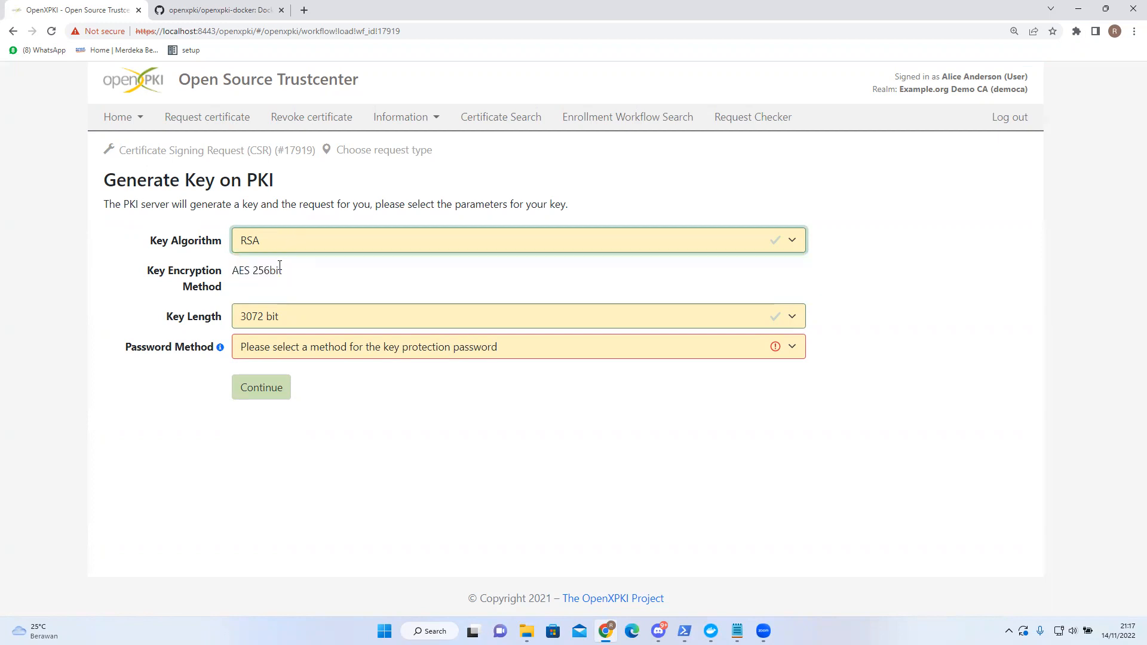
{"action": "left_click", "coordinate": [286, 316]}
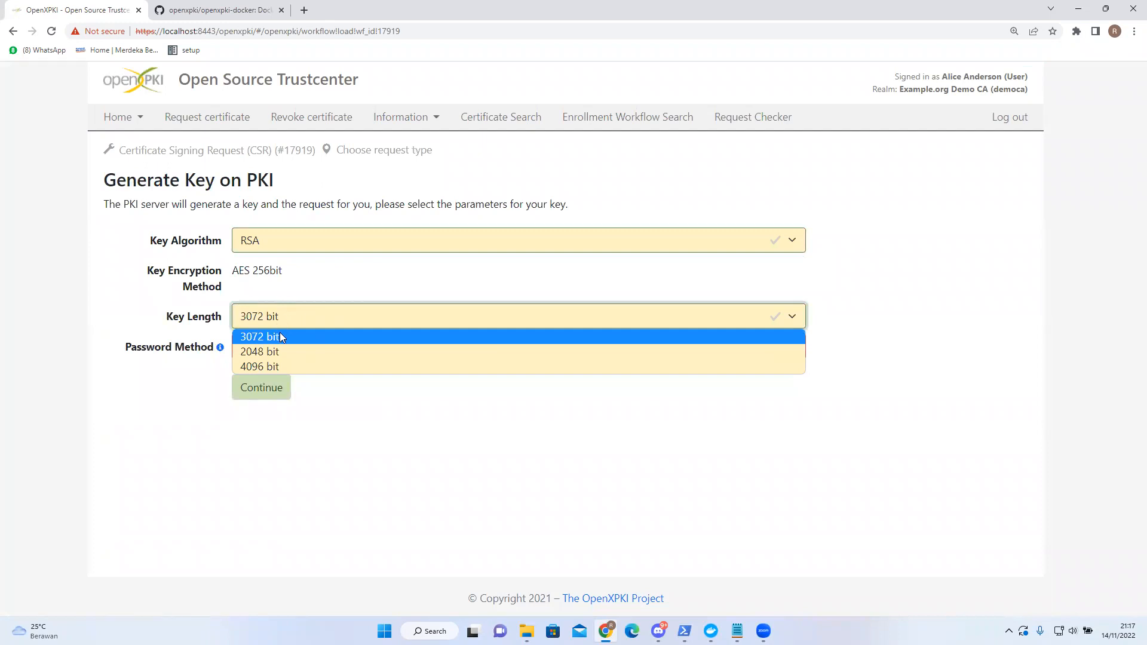
{"action": "left_click", "coordinate": [278, 352]}
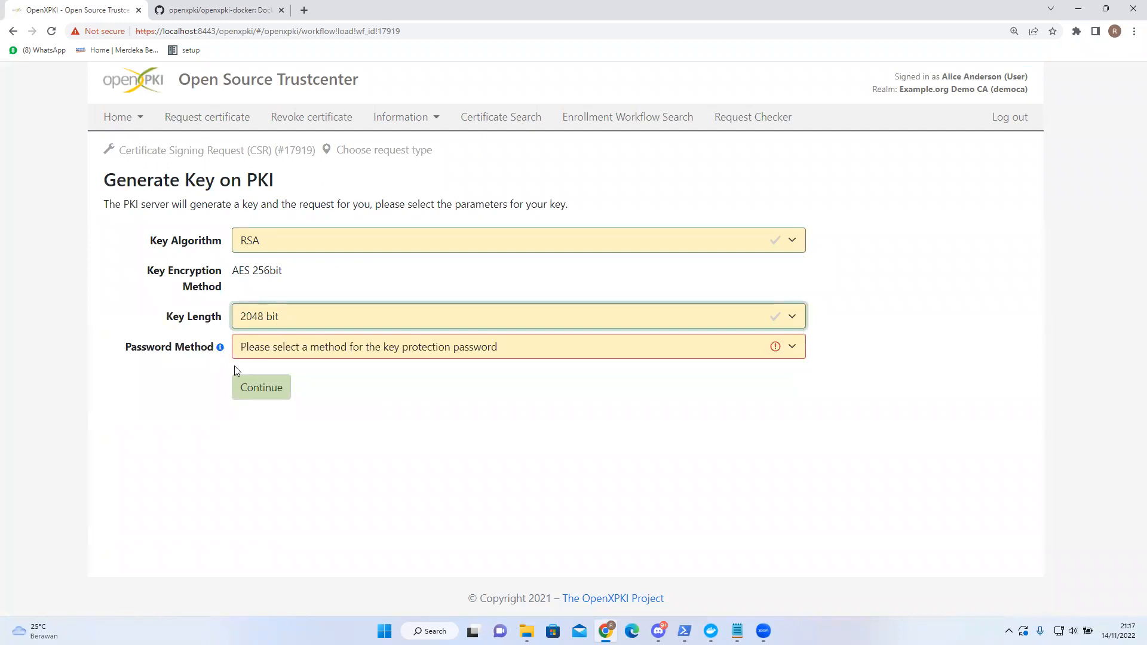
{"action": "left_click", "coordinate": [306, 351]}
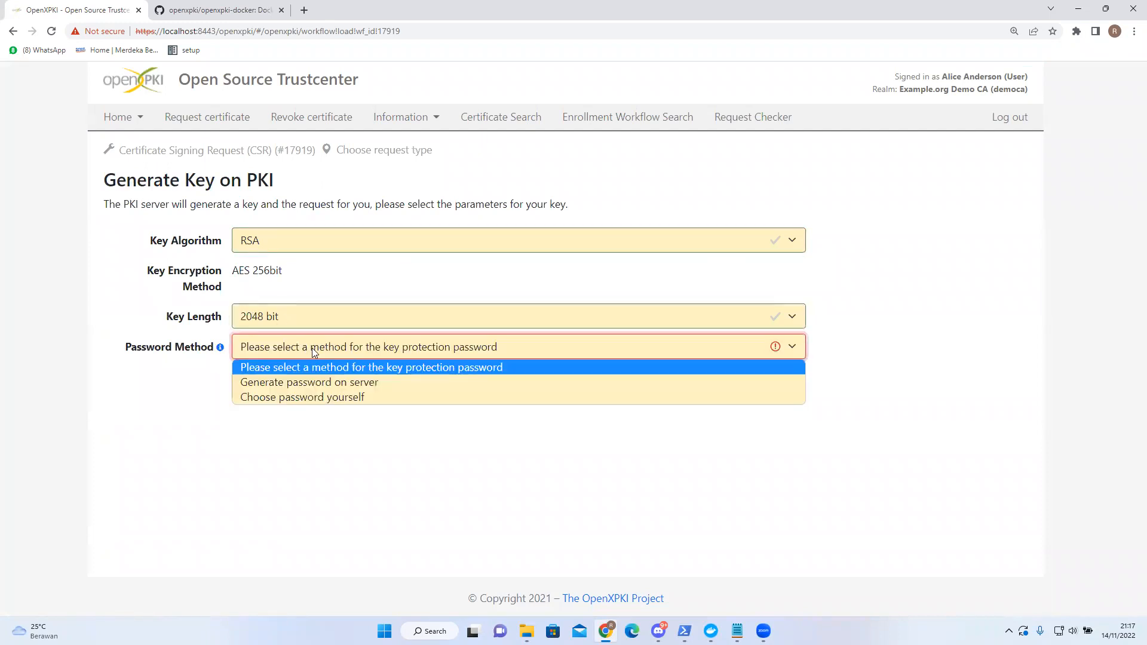
{"action": "left_click", "coordinate": [292, 386]}
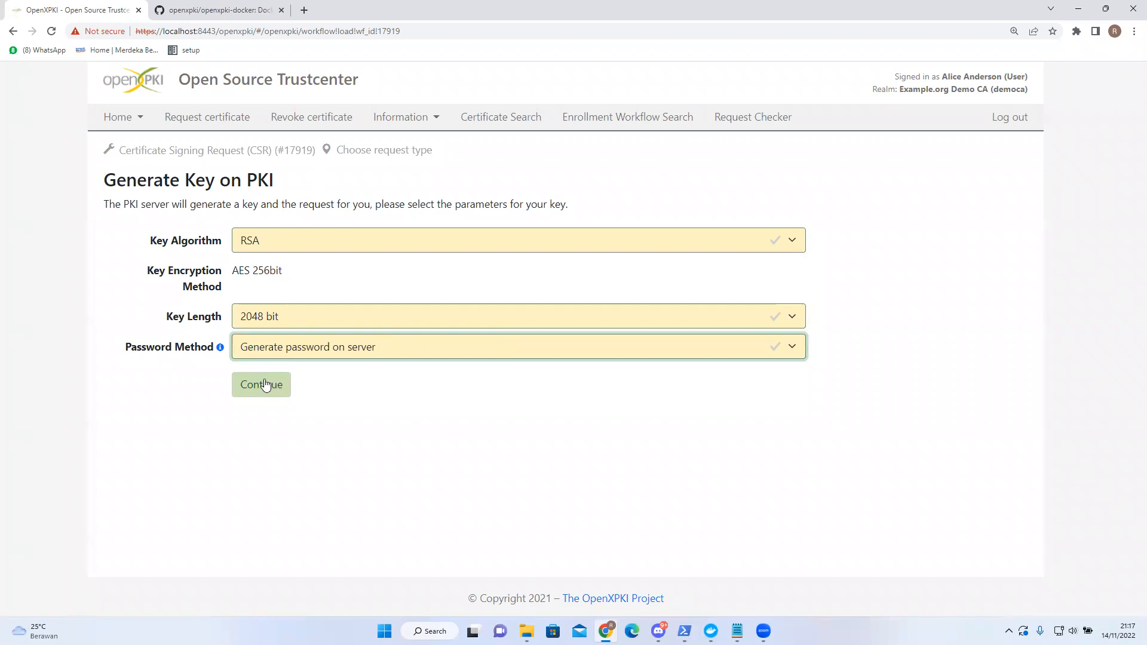
{"action": "left_click", "coordinate": [266, 385]}
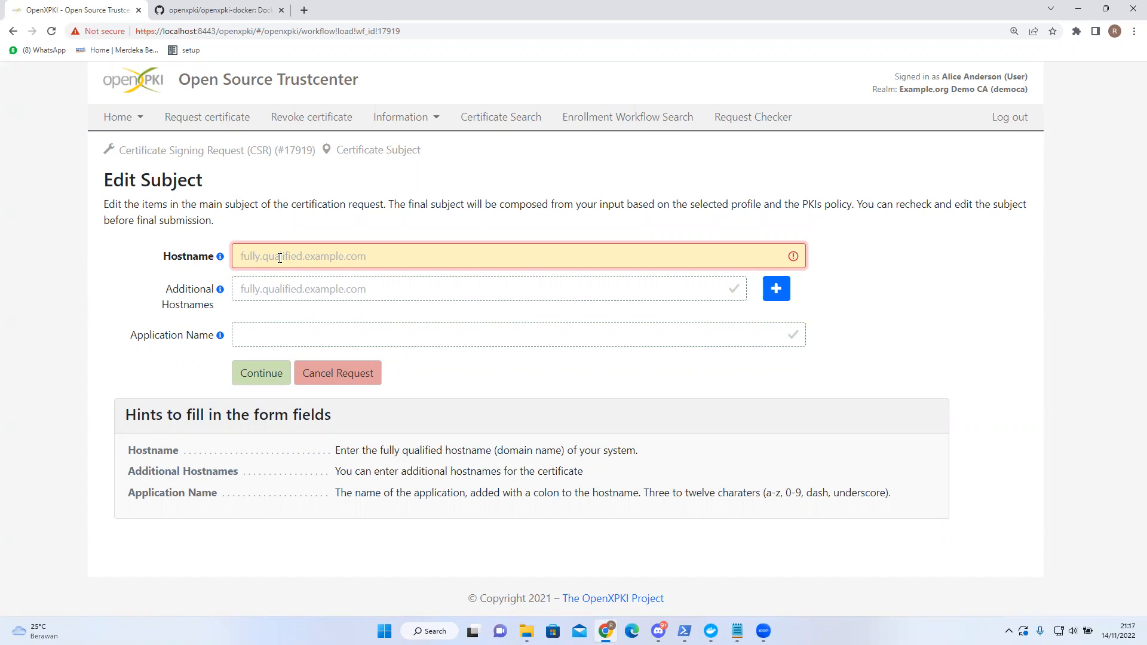
- Enter hostname testing.com, additional hostname *.testing.com and application name testing123
{"action": "type", "text": "testing.com"}
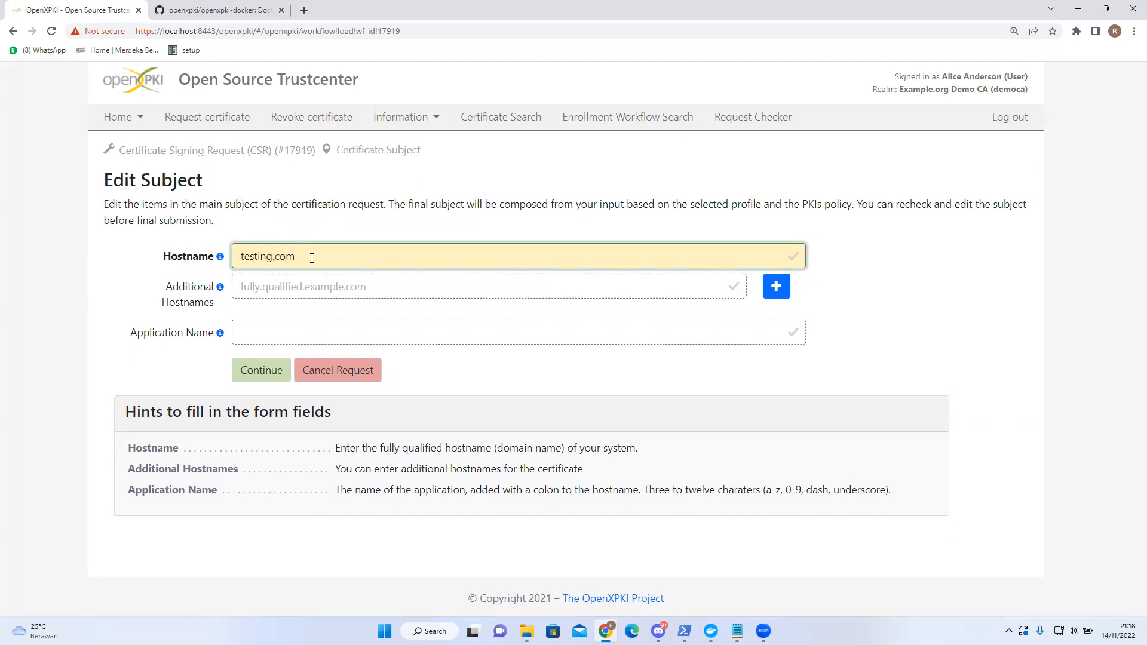
{"action": "left_click_drag", "start_coordinate": [312, 258], "coordinate": [205, 261]}
{"action": "left_click", "coordinate": [274, 287]}
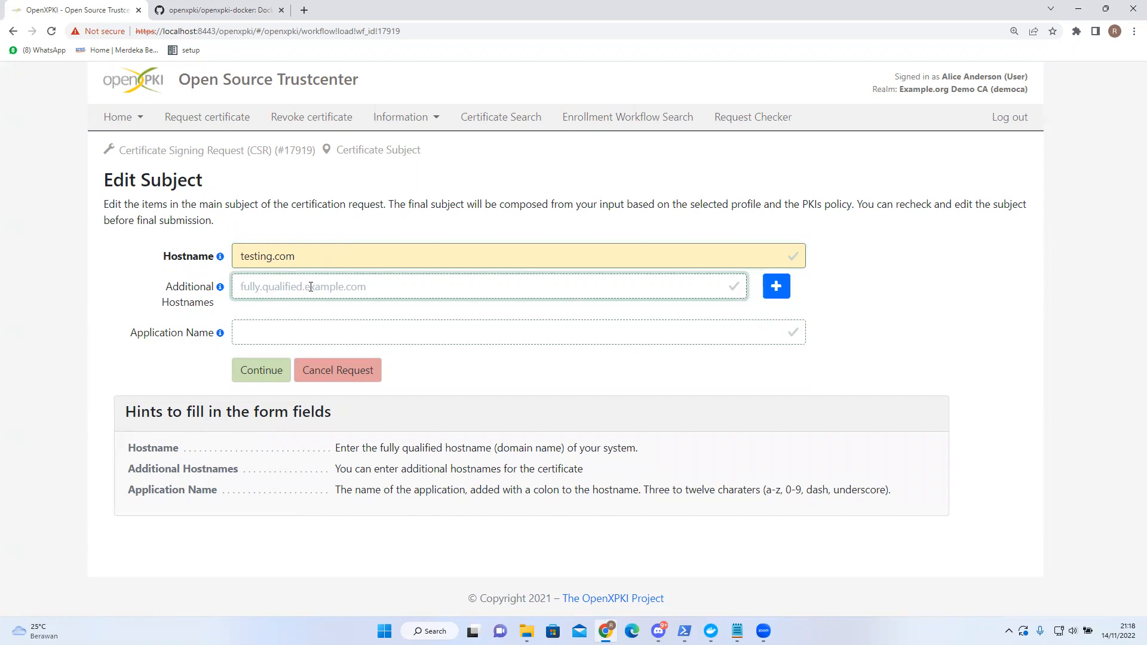
{"action": "type", "text": "*.testing.com"}
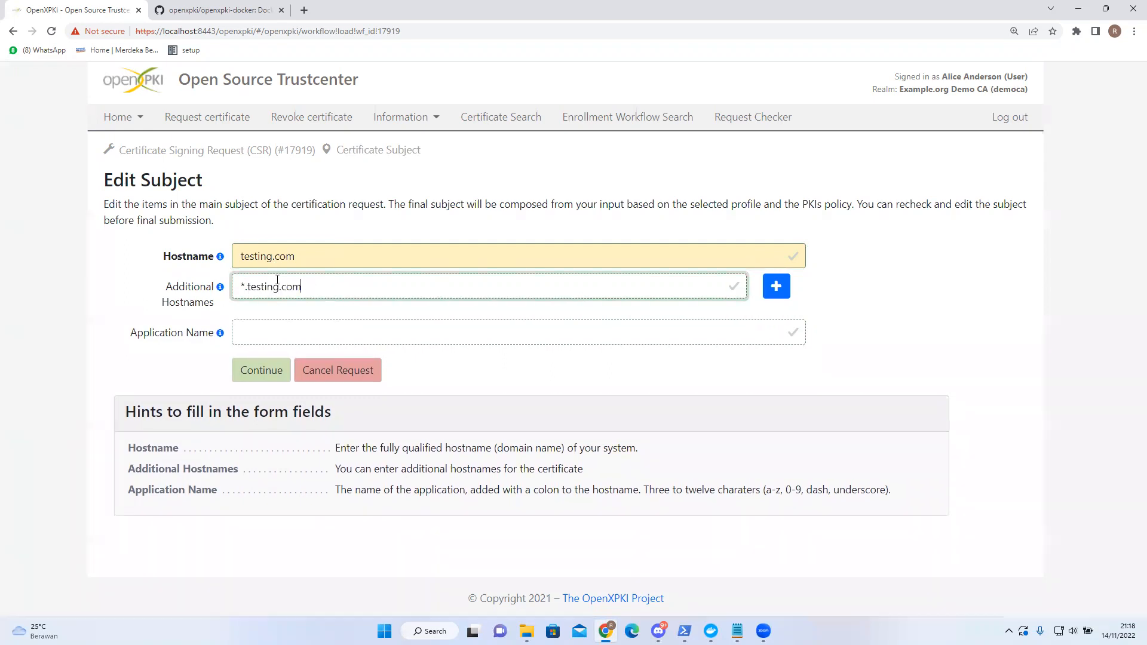
{"action": "double_click", "coordinate": [308, 255]}
{"action": "left_click", "coordinate": [309, 255]}
{"action": "left_click", "coordinate": [281, 336]}
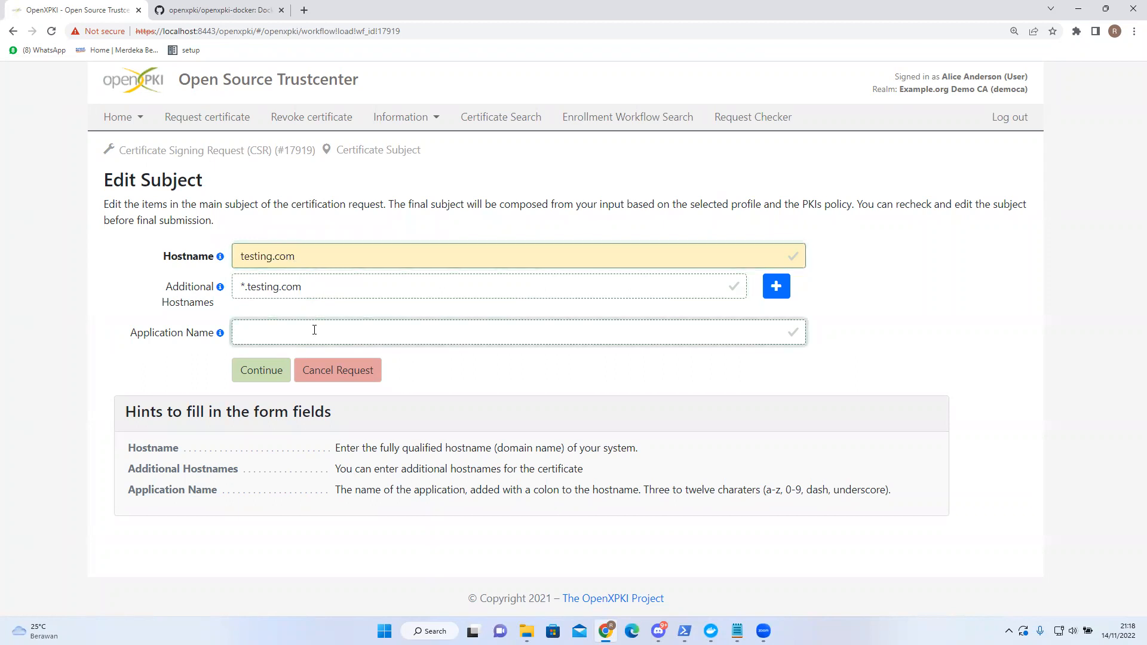
{"action": "type", "text": "testing123"}
{"action": "left_click", "coordinate": [253, 371]}
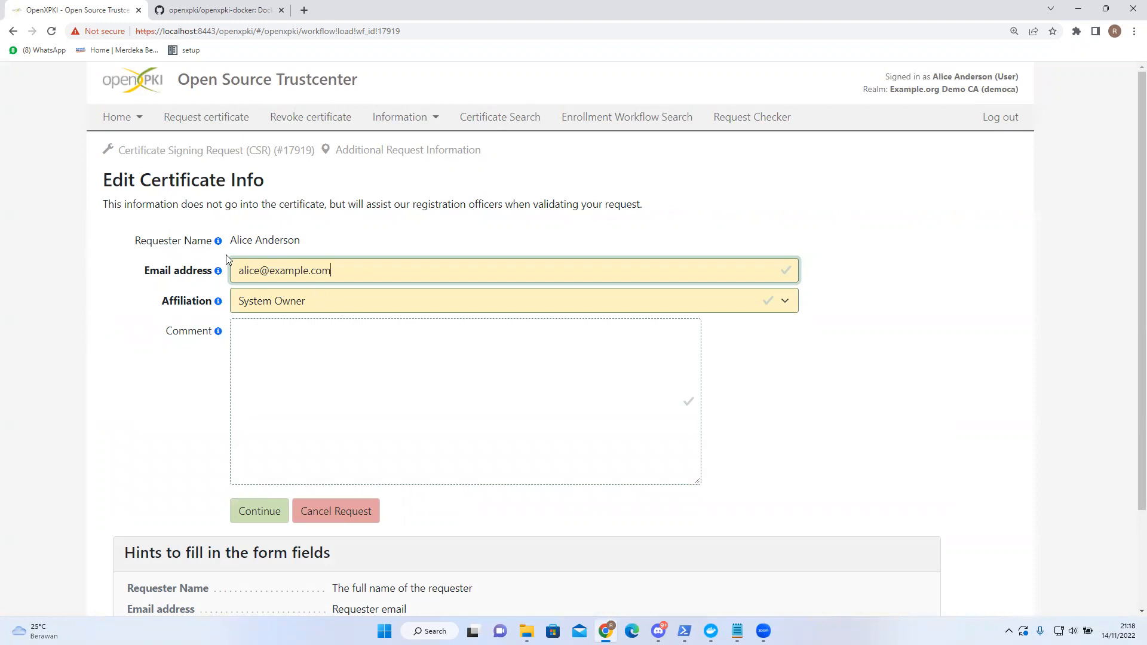
- Keep System Owner as affiliation, add the comment testing123, and continue to the review
{"action": "left_click_drag", "start_coordinate": [232, 242], "coordinate": [328, 241]}
{"action": "left_click", "coordinate": [303, 240]}
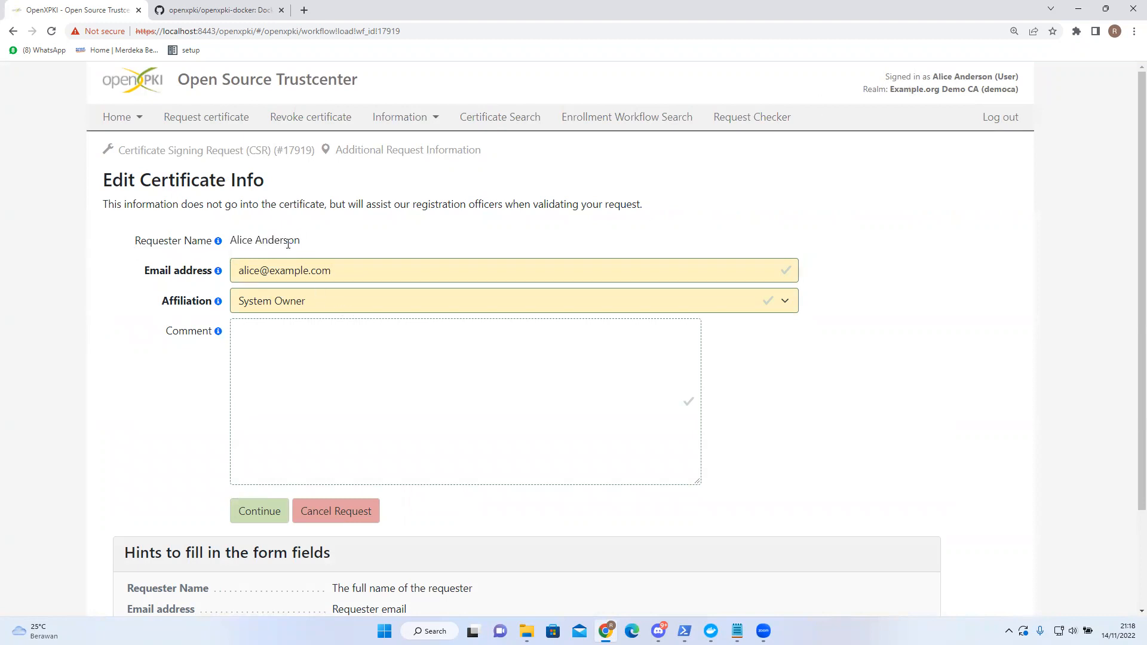
{"action": "left_click", "coordinate": [272, 307]}
{"action": "left_click", "coordinate": [279, 321]}
{"action": "left_click", "coordinate": [283, 329]}
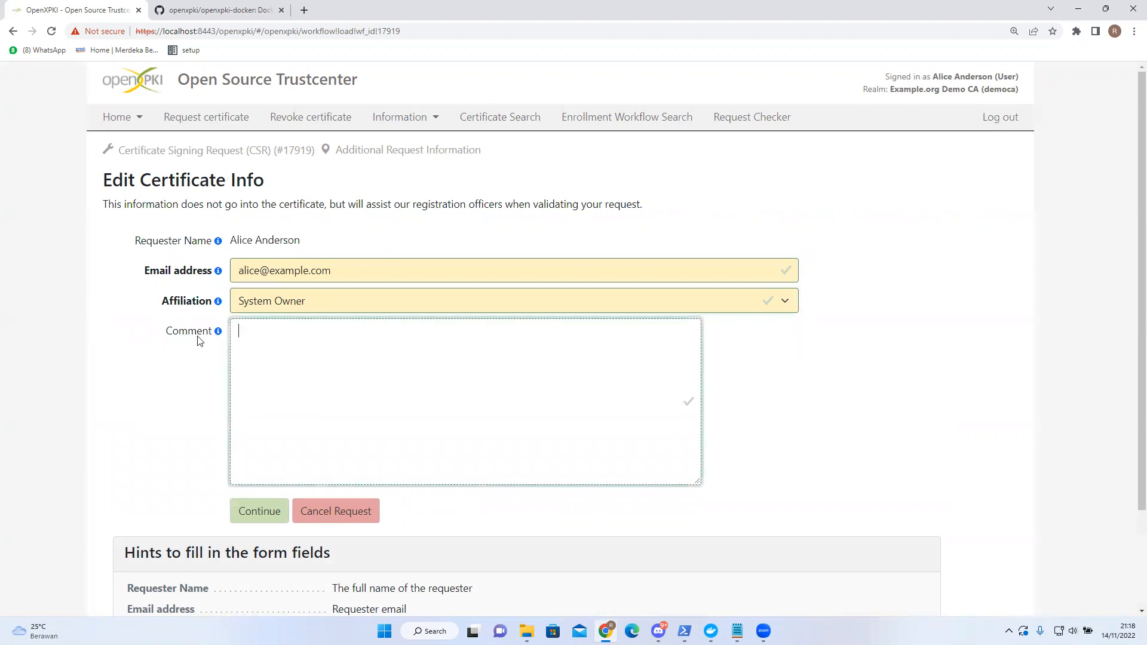
{"action": "type", "text": "tesin"}
{"action": "type", "text": "ting123"}
{"action": "scroll", "coordinate": [151, 378], "scroll_direction": "down", "scroll_amount": 2}
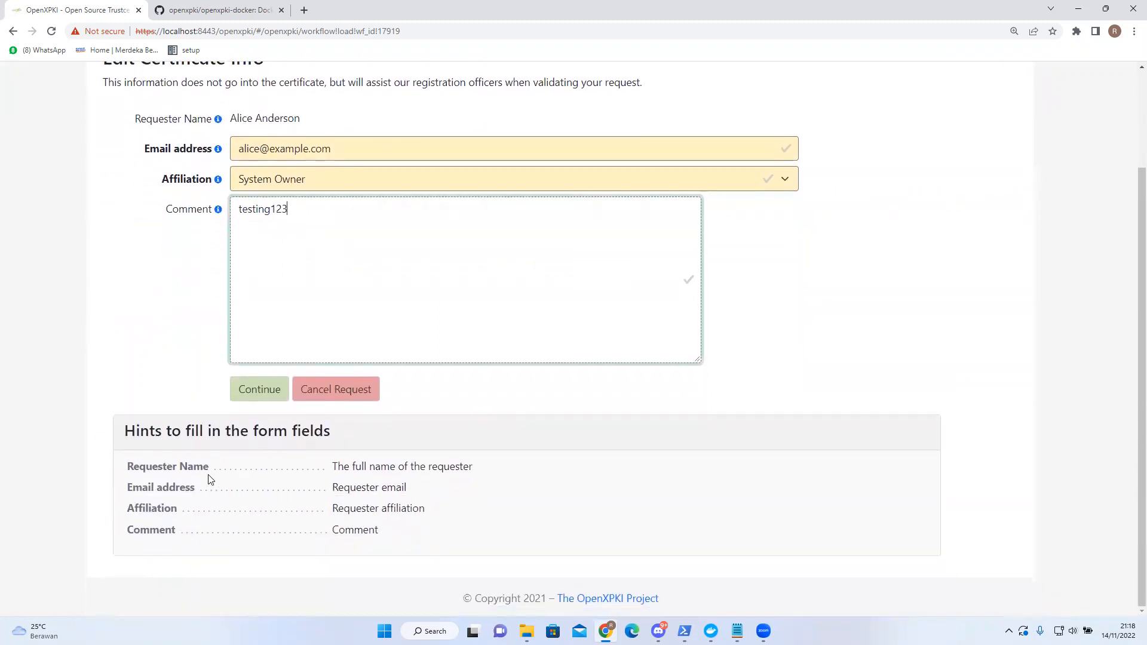
{"action": "left_click", "coordinate": [269, 384]}
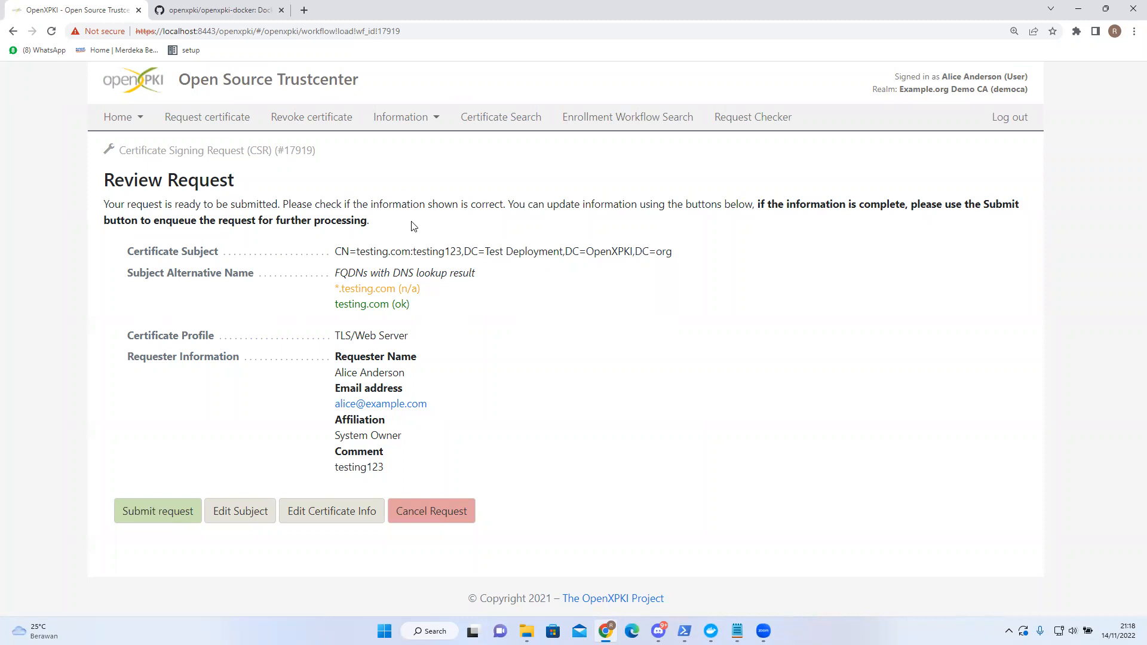
- Submit the testing.com request and confirm the generated key password by pasting it into the retype field
{"action": "triple_click", "coordinate": [459, 230]}
{"action": "left_click", "coordinate": [459, 231]}
{"action": "left_click", "coordinate": [153, 524]}
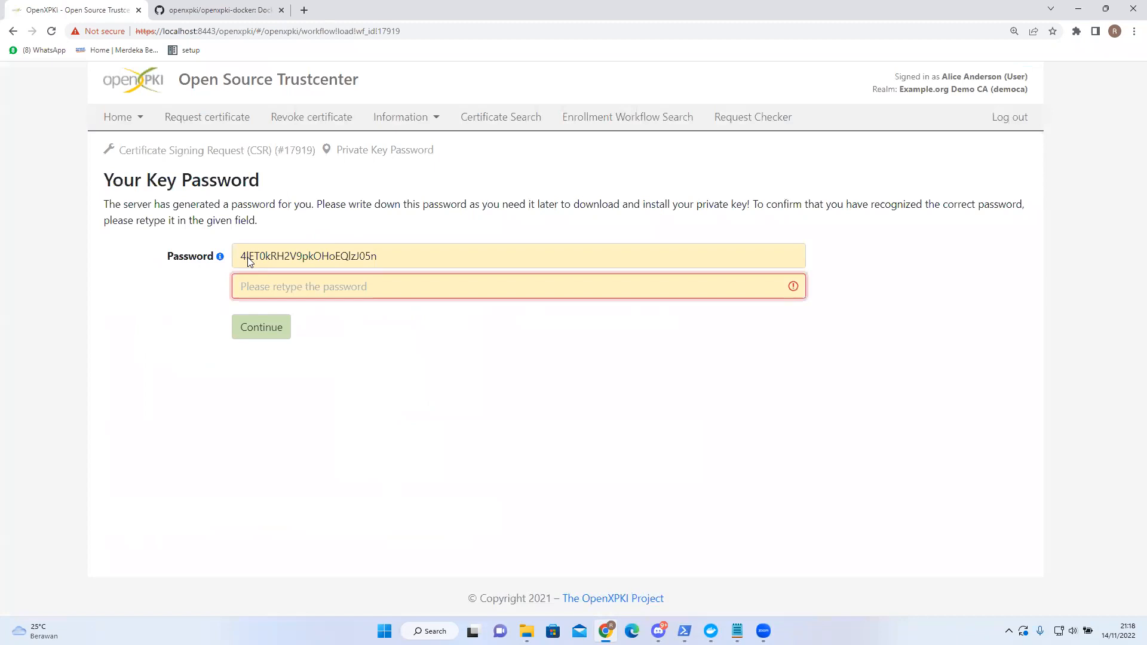
{"action": "left_click_drag", "start_coordinate": [451, 263], "coordinate": [244, 259]}
{"action": "key", "text": "ctrl+c"}
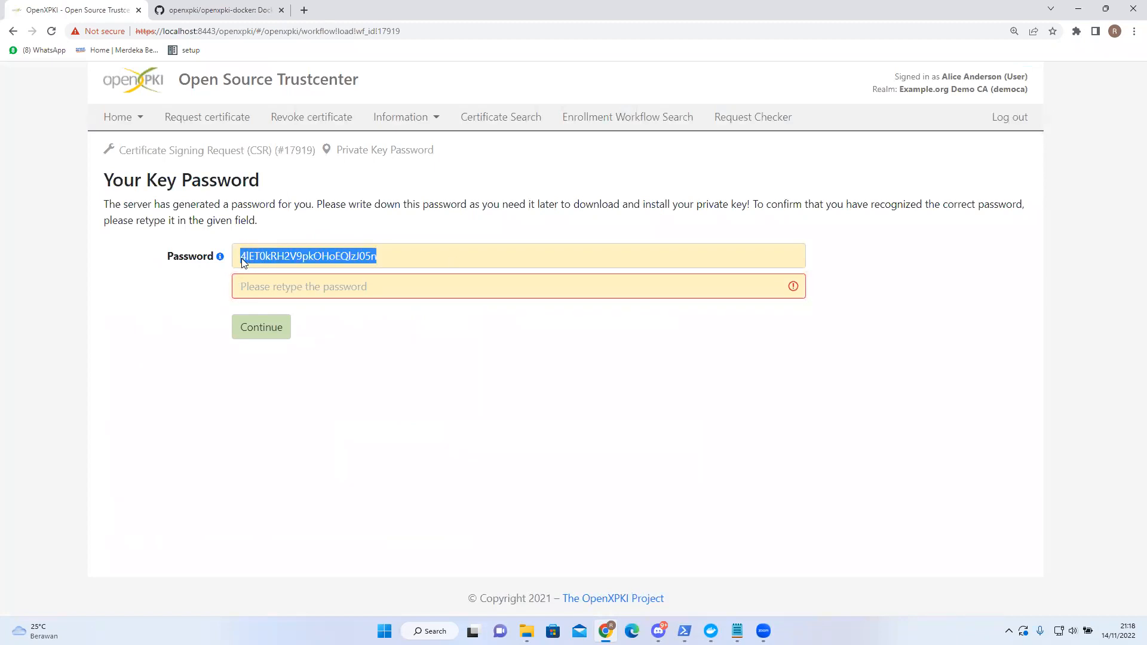
{"action": "left_click", "coordinate": [315, 285]}
{"action": "key", "text": "ctrl+v"}
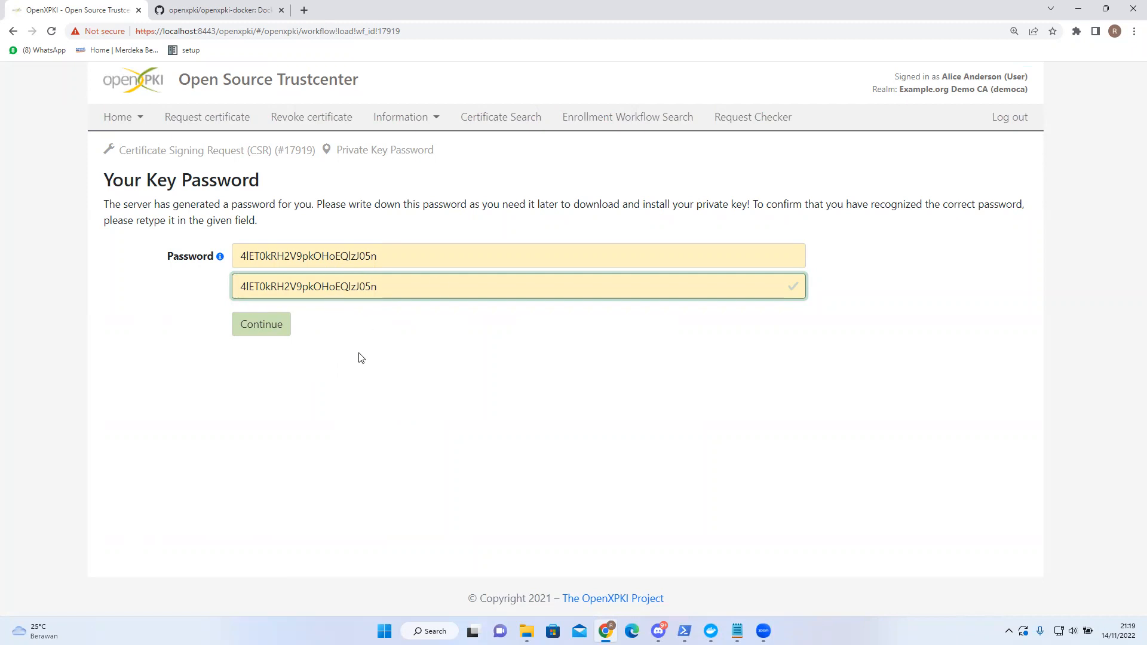
{"action": "left_click", "coordinate": [264, 332]}
- Save the generated key password in Notepad for later
{"action": "left_click", "coordinate": [737, 632]}
{"action": "key", "text": "ctrl+v"}
{"action": "left_click", "coordinate": [48, 345]}
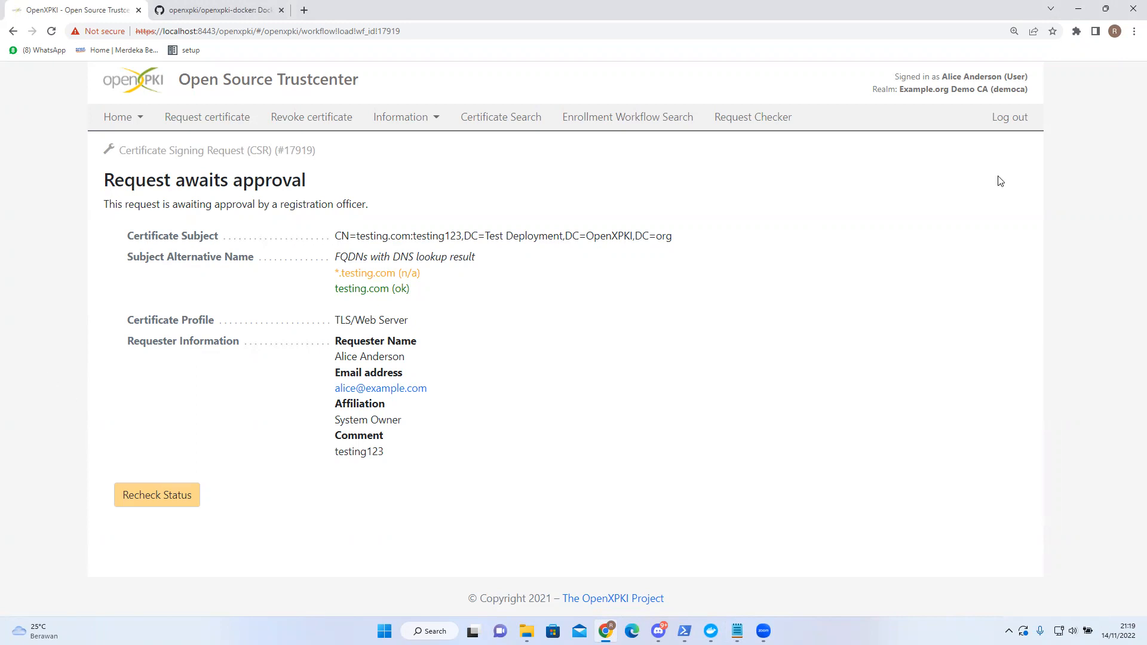
- Log out and sign back in through Test Accounts with the RA operator credentials
{"action": "left_click", "coordinate": [1003, 119]}
{"action": "left_click", "coordinate": [277, 181]}
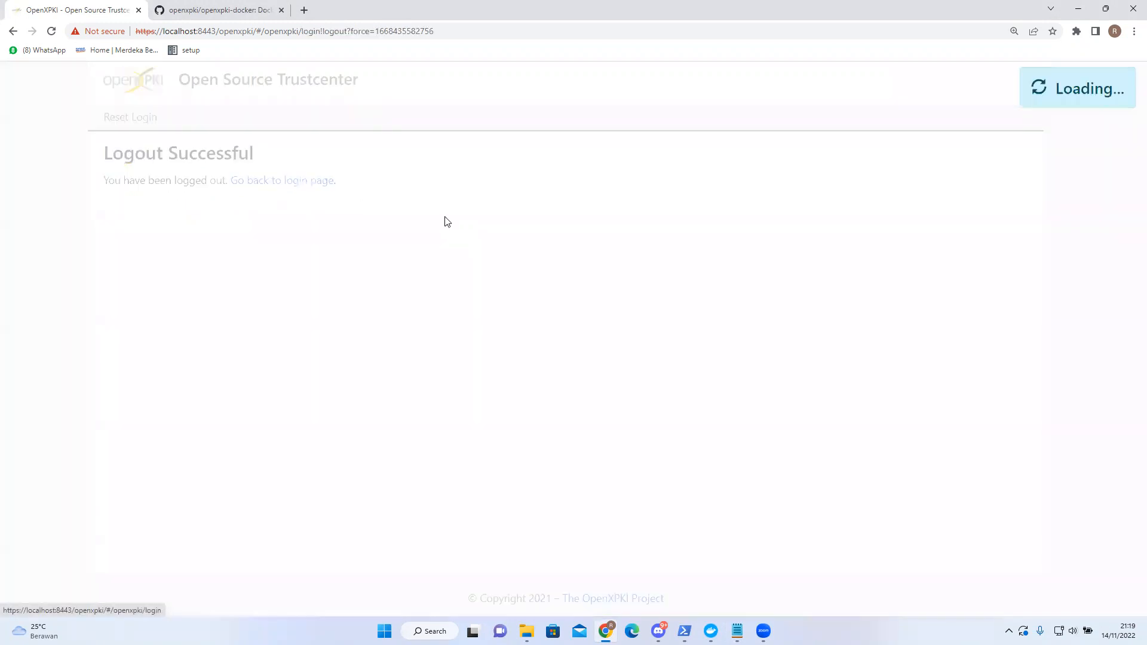
{"action": "left_click", "coordinate": [332, 220]}
{"action": "left_click", "coordinate": [305, 262]}
{"action": "left_click", "coordinate": [257, 251]}
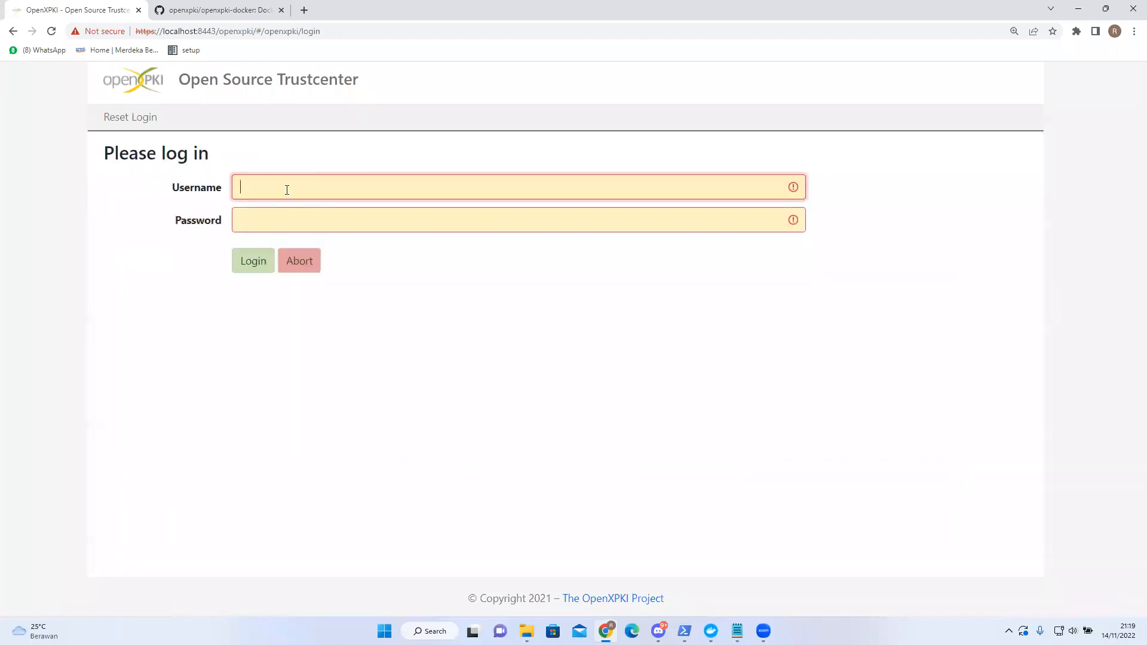
{"action": "type", "text": "rob"}
{"action": "key", "text": "Tab"}
{"action": "type", "text": "op"}
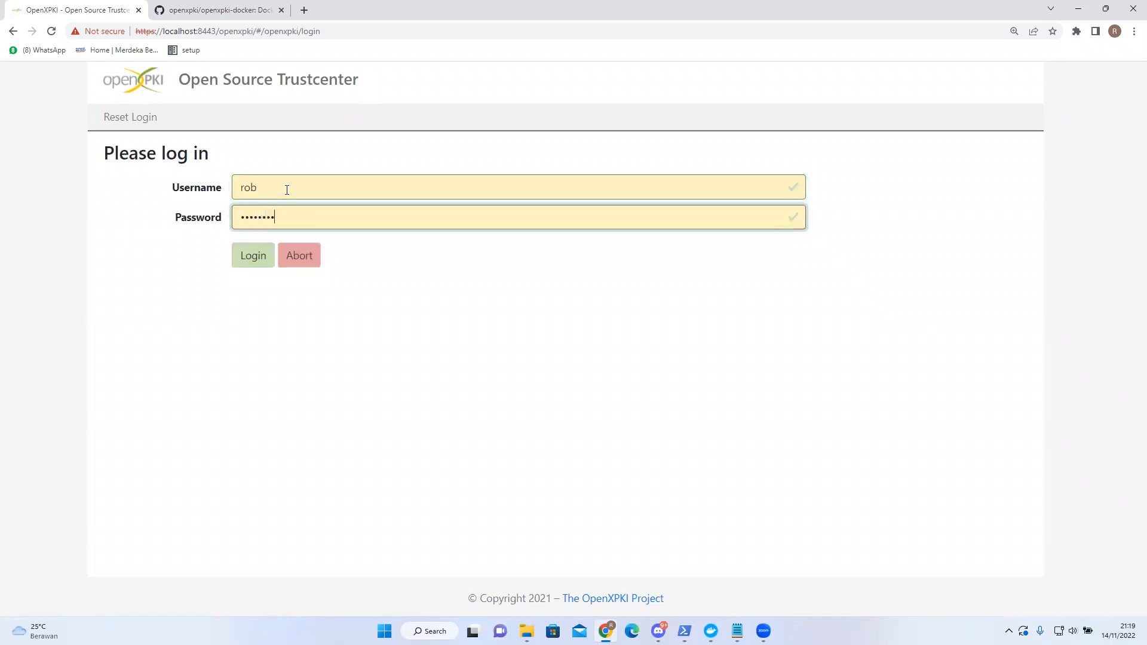
{"action": "left_click", "coordinate": [252, 255]}
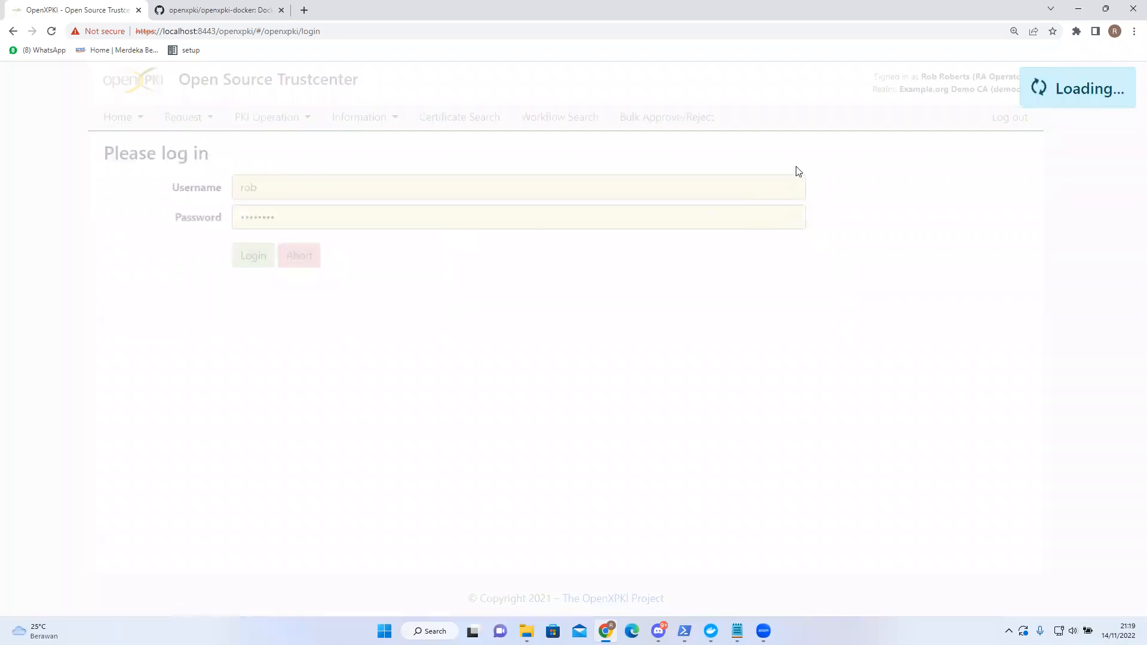
- Check the header shows the RA Operator role on the system status page
{"action": "left_click_drag", "start_coordinate": [868, 83], "coordinate": [1022, 80]}
{"action": "left_click", "coordinate": [836, 83]}
{"action": "scroll", "coordinate": [58, 289], "scroll_direction": "down", "scroll_amount": 1}
{"action": "scroll", "coordinate": [58, 293], "scroll_direction": "up", "scroll_amount": 1}
{"action": "left_click", "coordinate": [136, 114]}
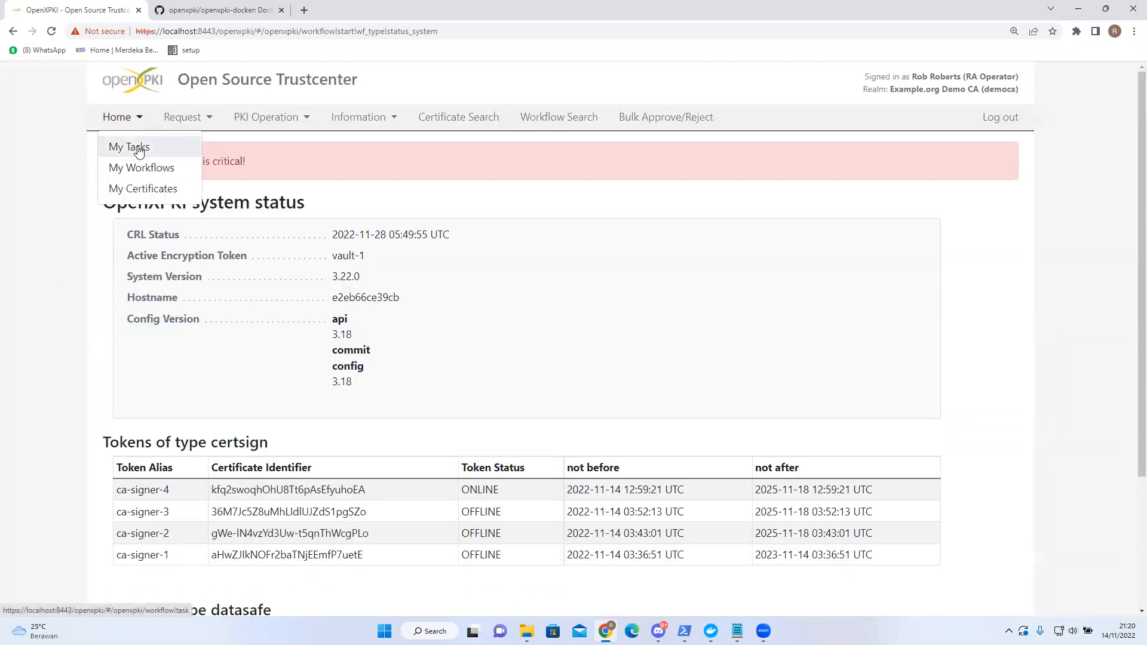
- Approve pending request #17919 for testing.com from My Tasks so its certificate is issued
{"action": "left_click", "coordinate": [137, 149]}
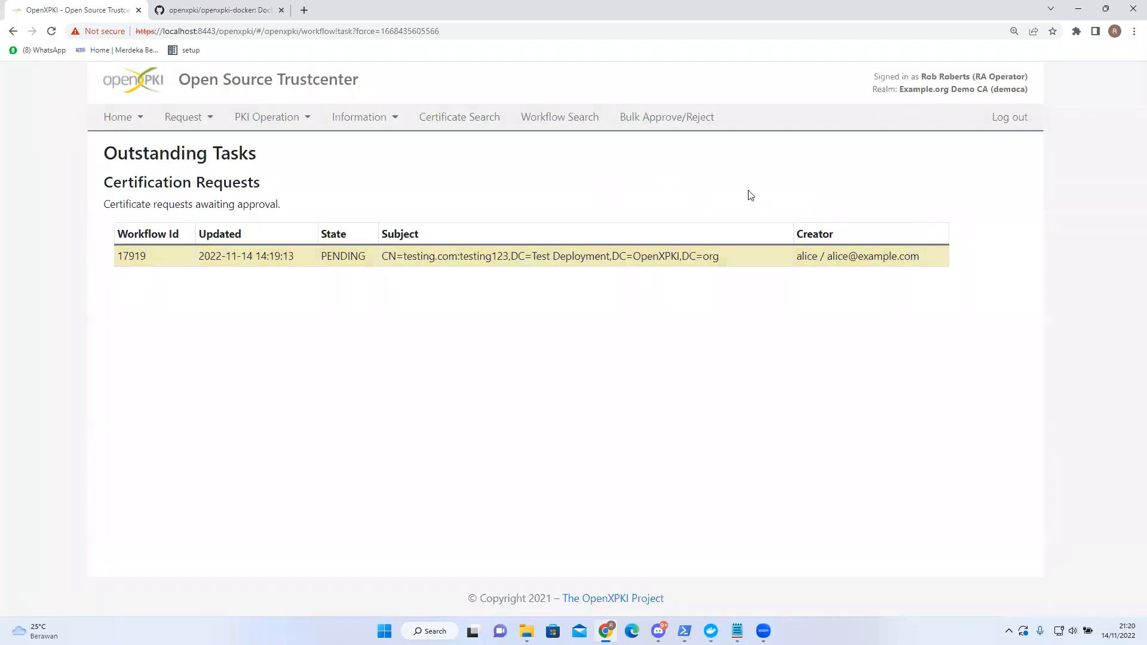
{"action": "left_click_drag", "start_coordinate": [323, 263], "coordinate": [366, 263]}
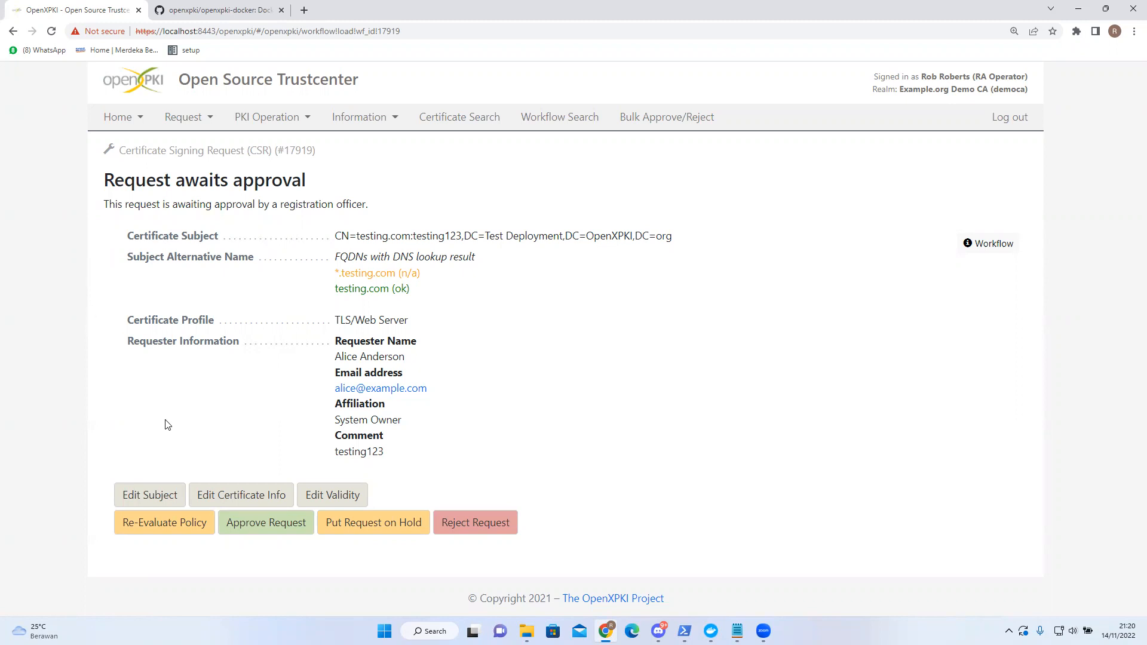
{"action": "left_click", "coordinate": [254, 524]}
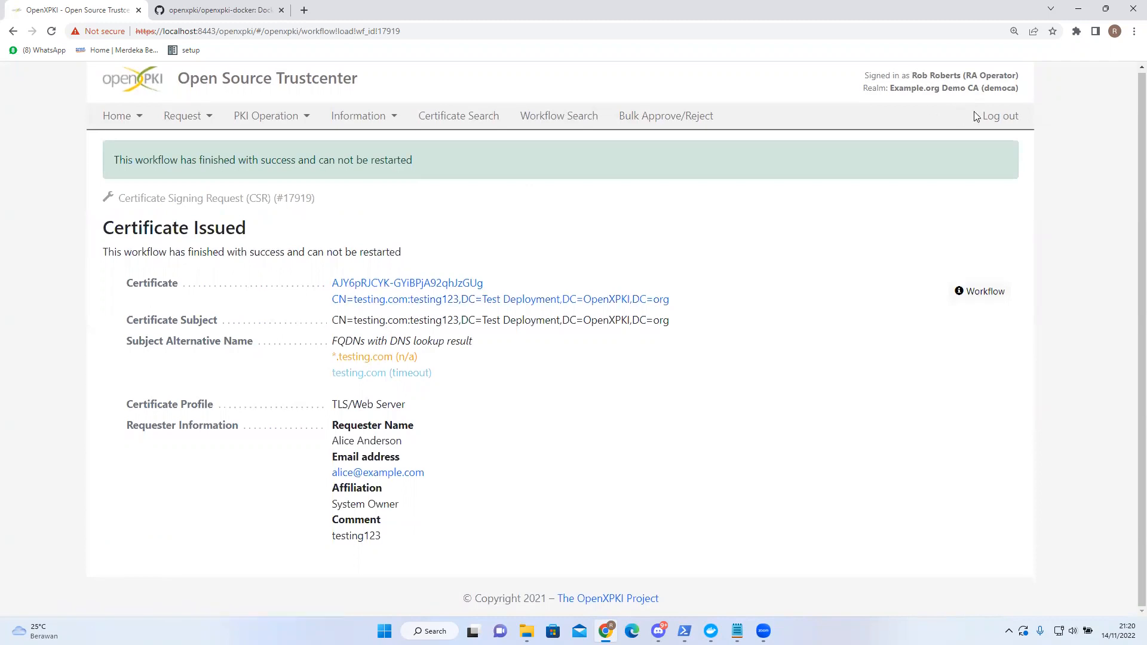
- Log out and sign in through Test Accounts with the test user's username and password
{"action": "left_click", "coordinate": [988, 116]}
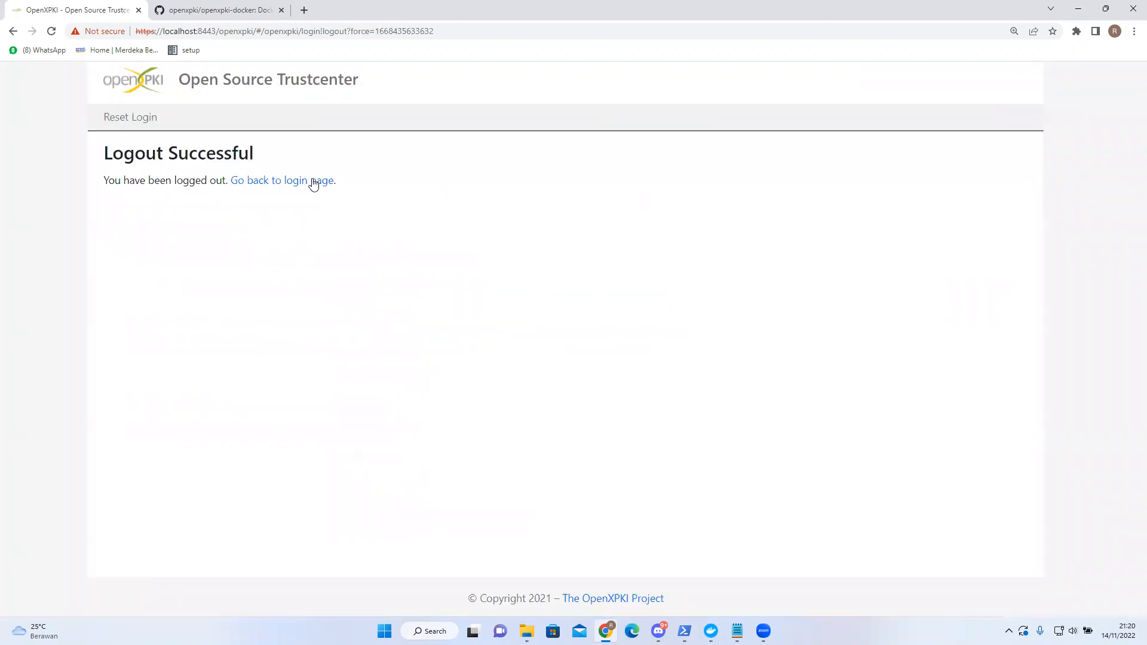
{"action": "left_click", "coordinate": [314, 181]}
{"action": "left_click", "coordinate": [356, 215]}
{"action": "left_click", "coordinate": [267, 264]}
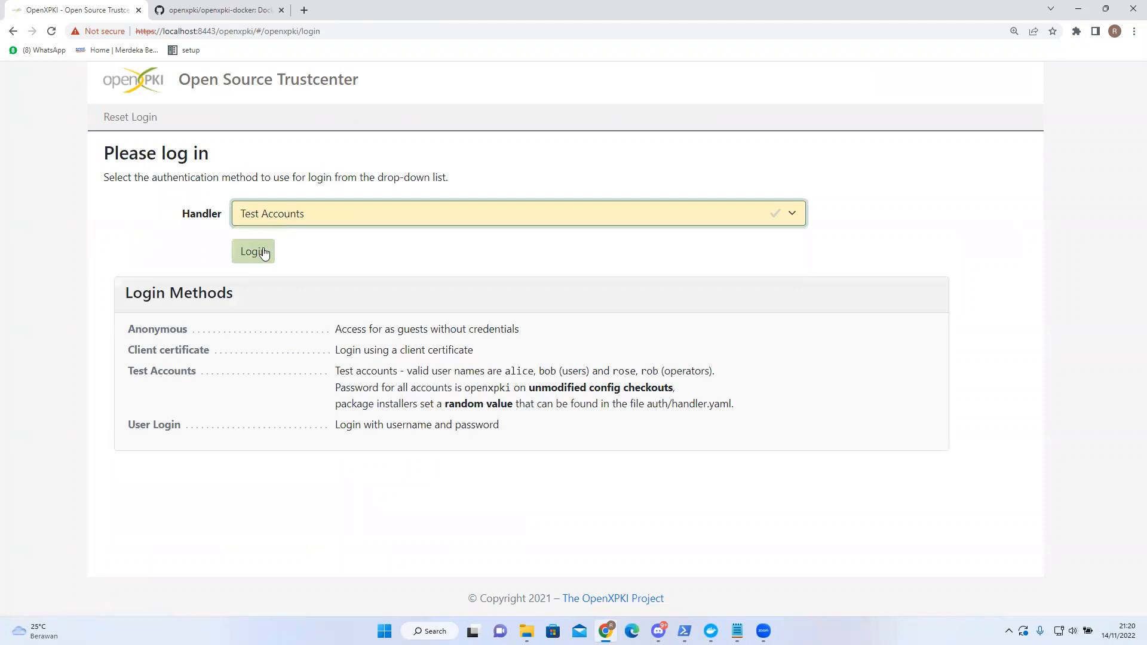
{"action": "left_click", "coordinate": [265, 253]}
{"action": "type", "text": "alice"}
{"action": "key", "text": "Tab"}
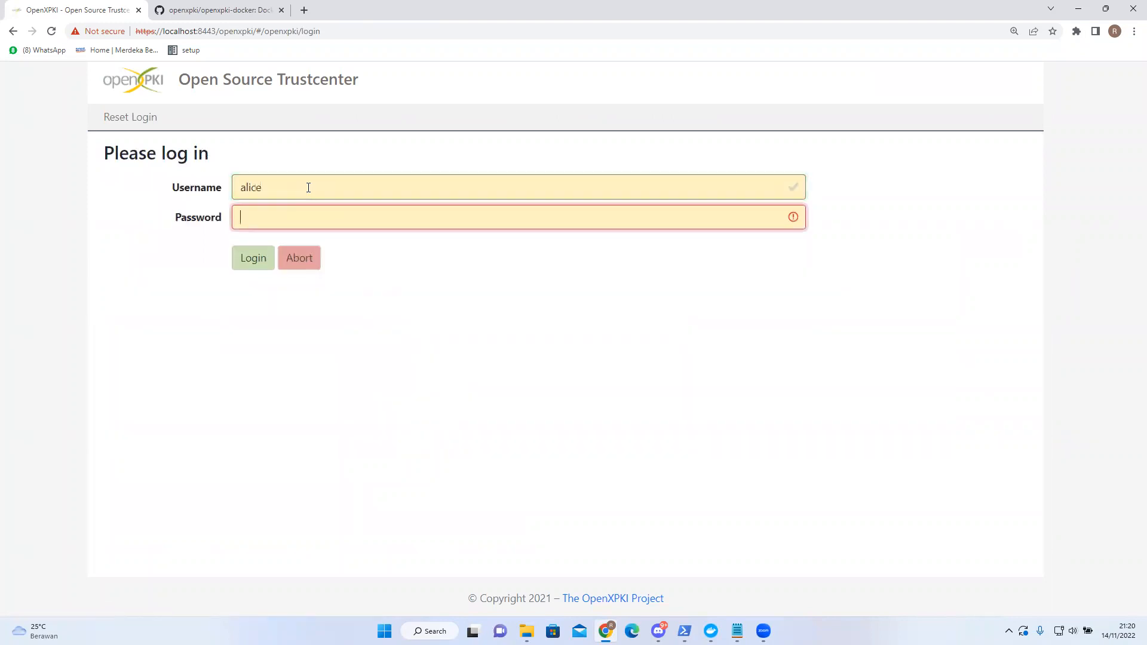
{"action": "type", "text": "openxpki"}
{"action": "key", "text": "Return"}
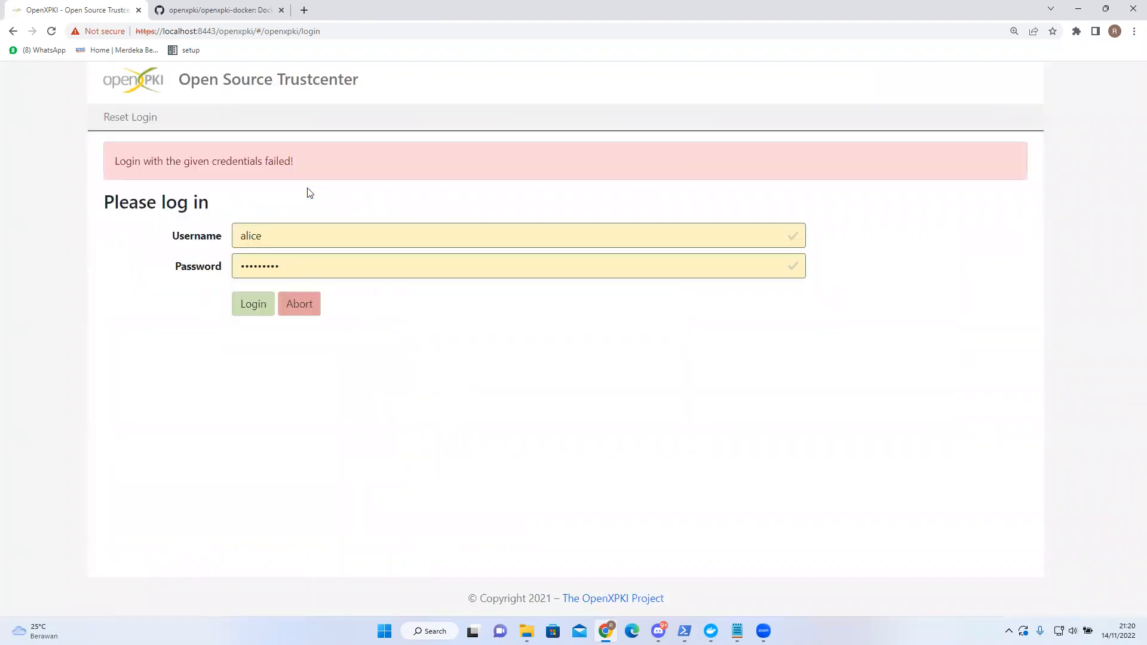
- Re-enter the rejected password to complete login, then open My Certificates
{"action": "left_click_drag", "start_coordinate": [298, 262], "coordinate": [121, 256]}
{"action": "type", "text": "openxpki"}
{"action": "key", "text": "Return"}
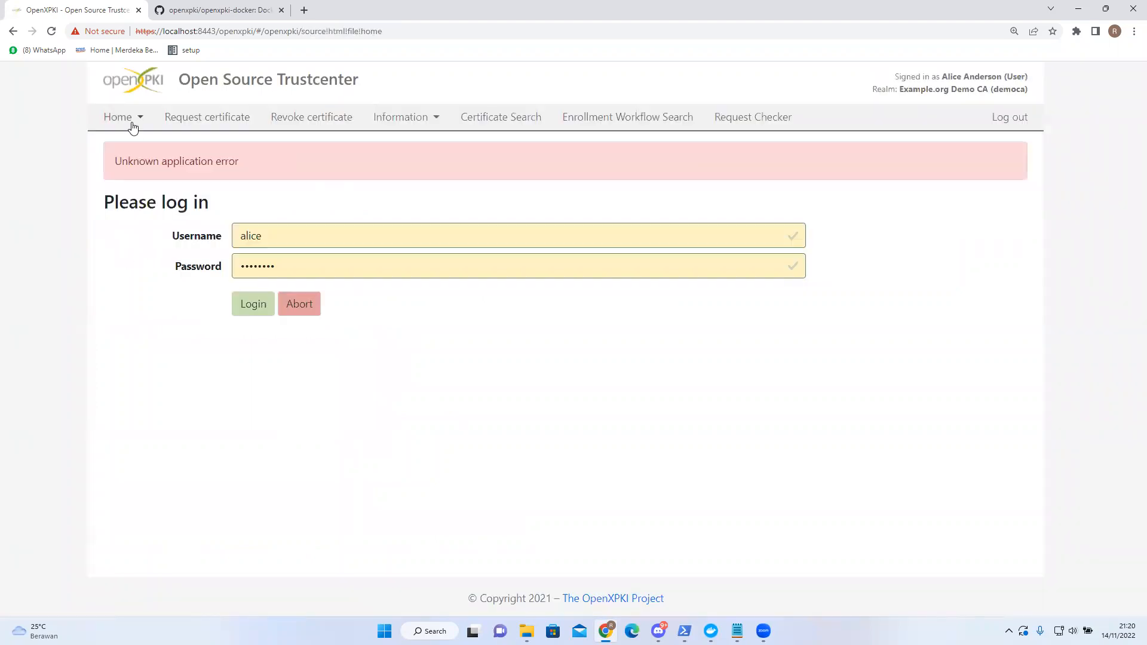
{"action": "left_click", "coordinate": [132, 119]}
{"action": "left_click", "coordinate": [169, 189]}
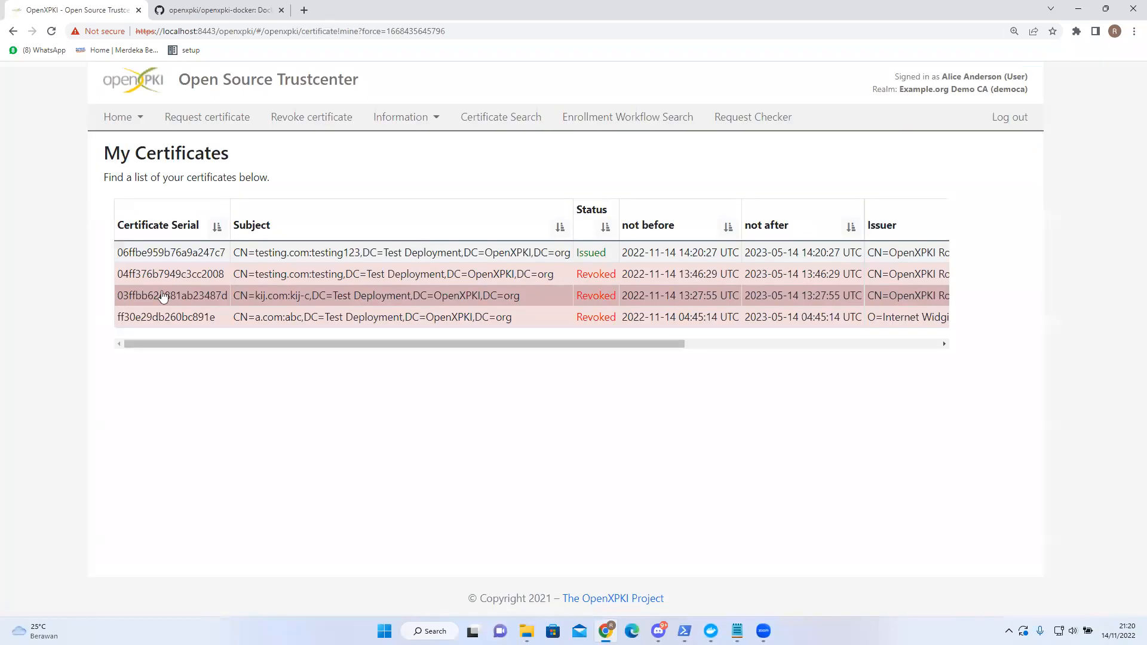
- Open the Issued testing.com:testing123 certificate's details and its private key download form
{"action": "left_click", "coordinate": [383, 252]}
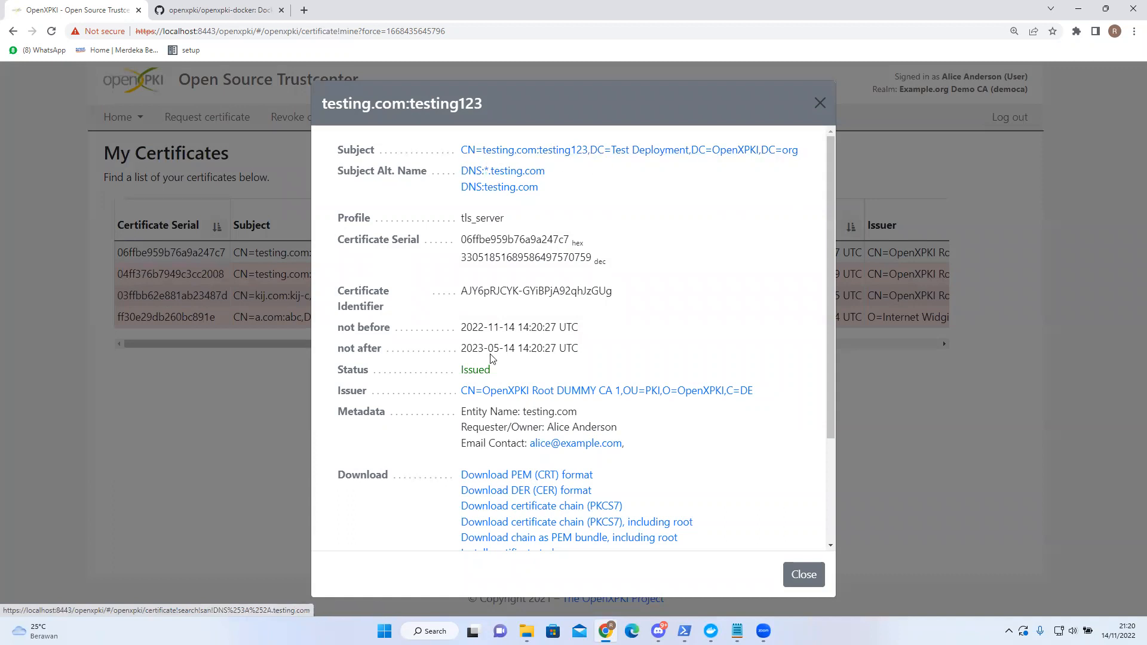
{"action": "double_click", "coordinate": [528, 368]}
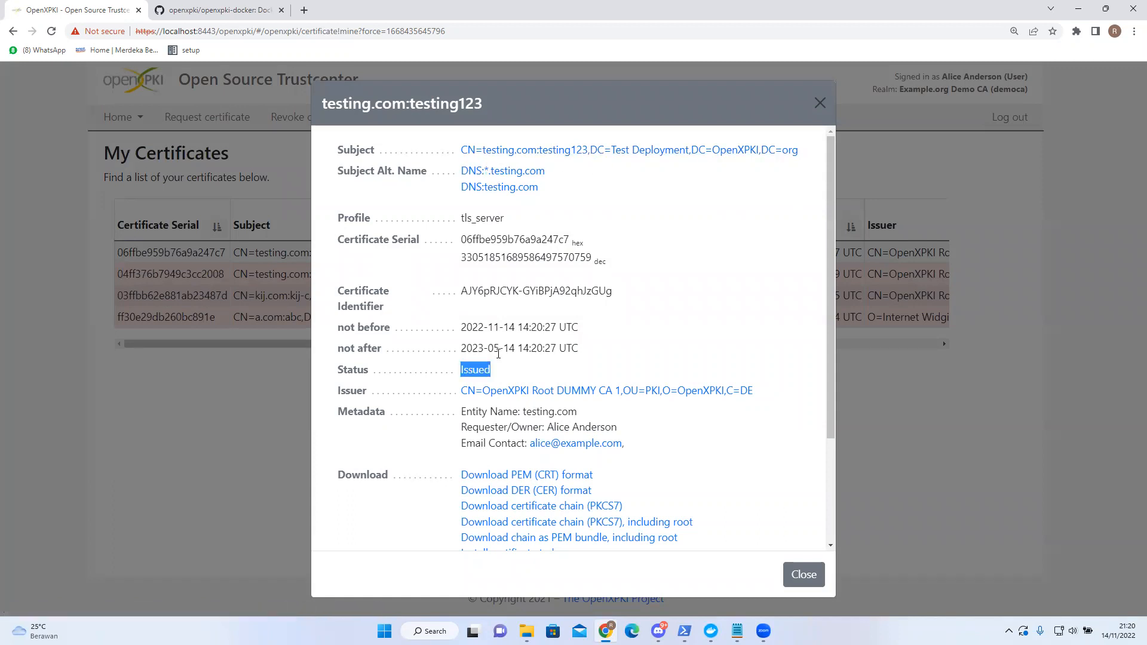
{"action": "scroll", "coordinate": [477, 324], "scroll_direction": "down", "scroll_amount": 2}
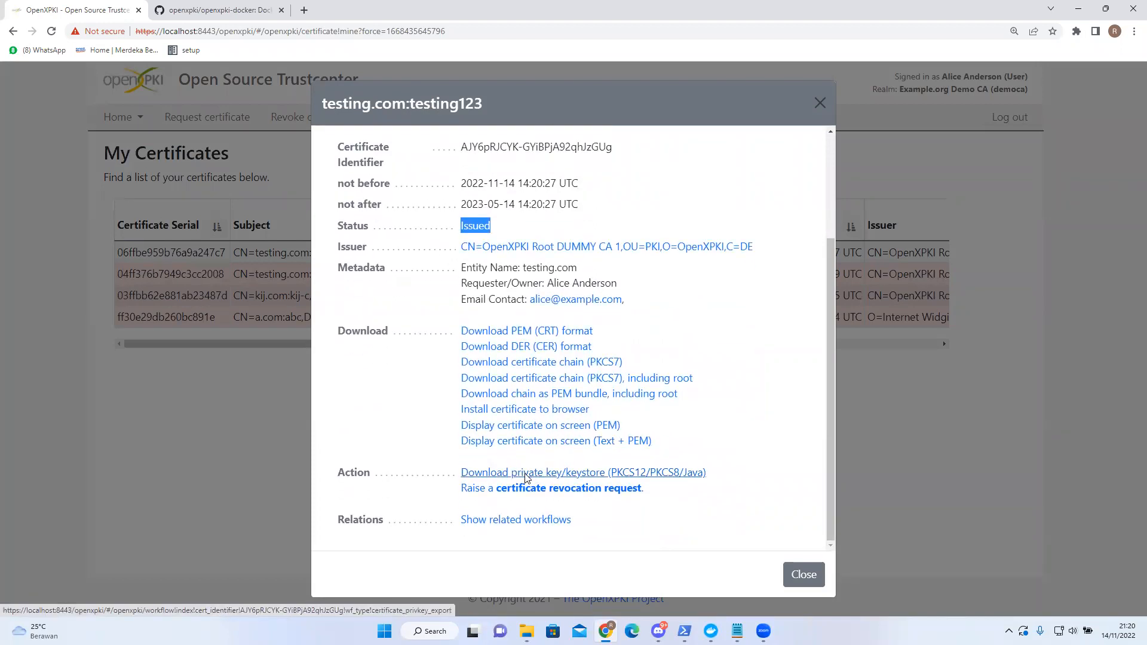
{"action": "left_click", "coordinate": [524, 474]}
{"action": "left_click", "coordinate": [317, 250]}
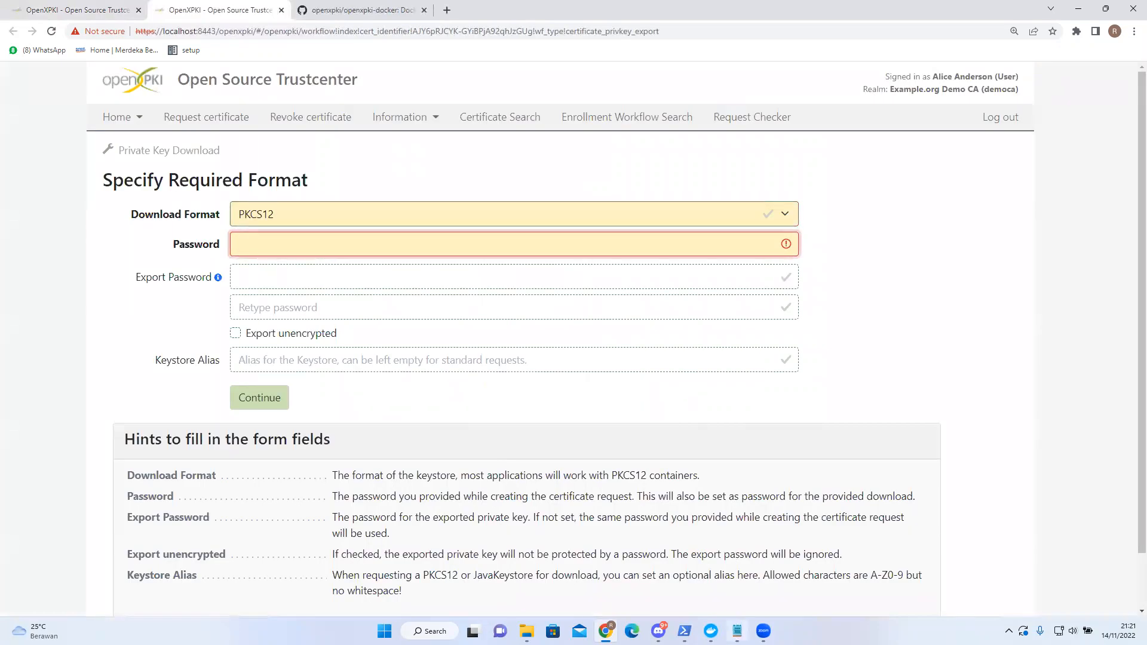
- Download testing.com:testing123.p12 as PKCS12 using the password saved in Notepad, then close the tab
{"action": "left_click", "coordinate": [737, 631]}
{"action": "key", "text": "ctrl+a"}
{"action": "key", "text": "ctrl+c"}
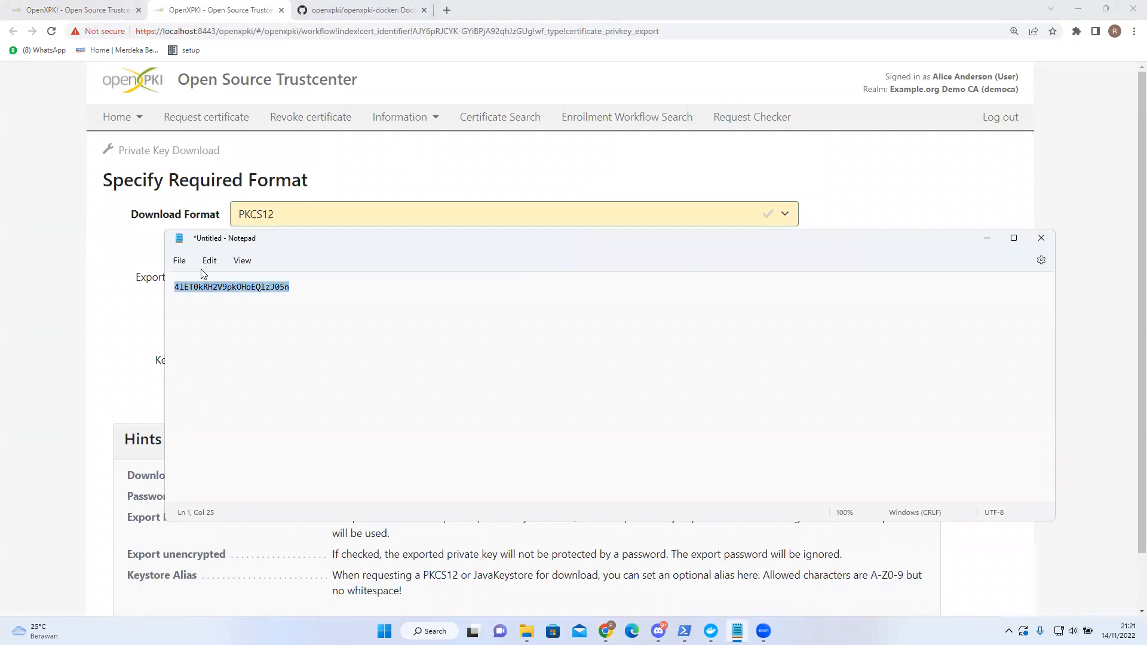
{"action": "key", "text": "alt+Tab"}
{"action": "key", "text": "ctrl+v"}
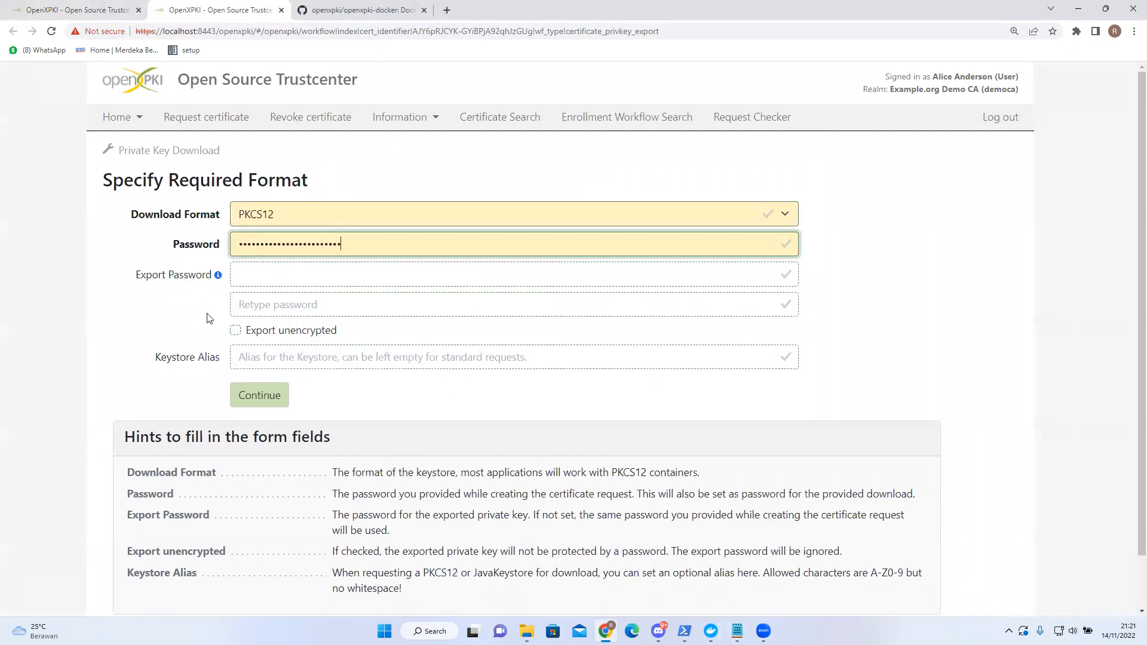
{"action": "left_click", "coordinate": [190, 320]}
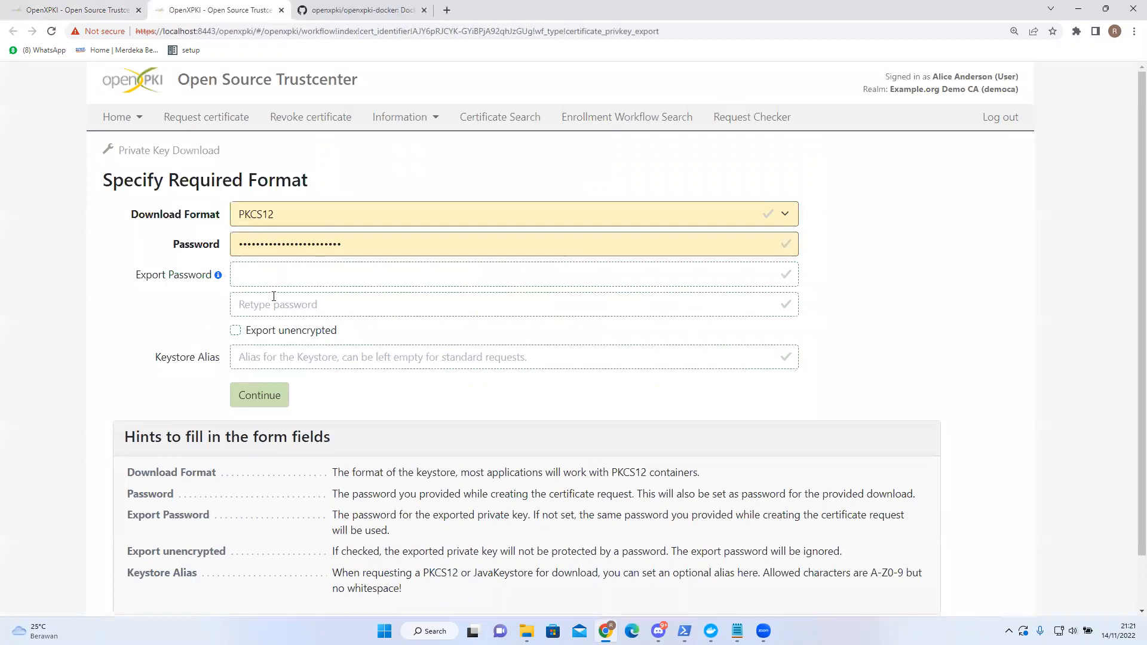
{"action": "left_click", "coordinate": [245, 394]}
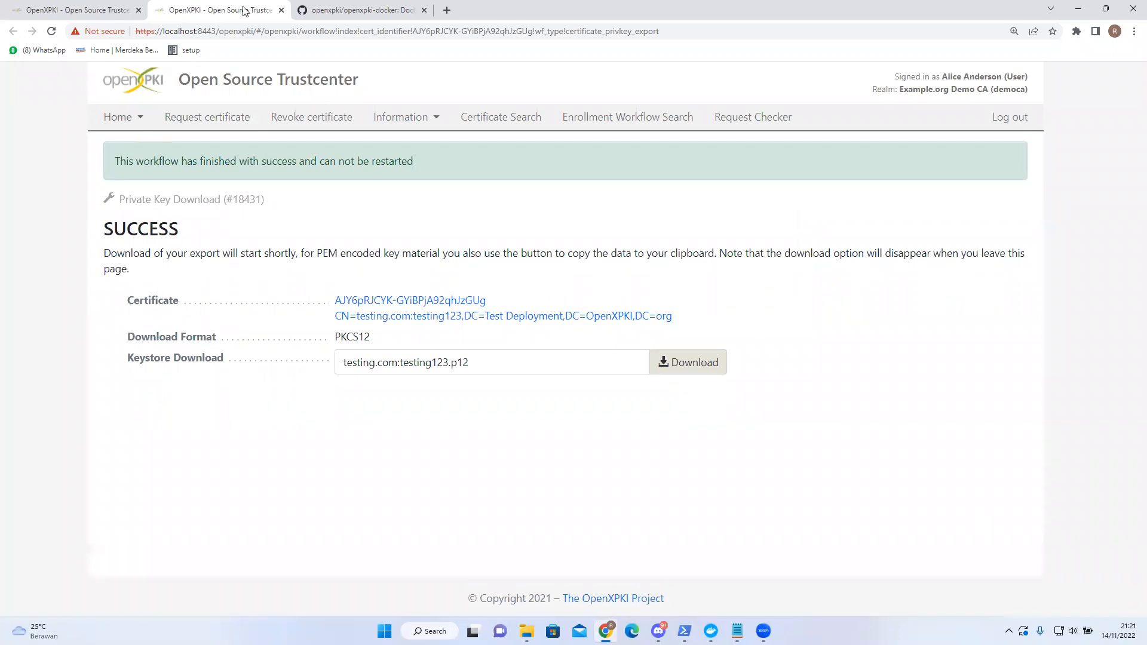
{"action": "key", "text": "ctrl+w"}
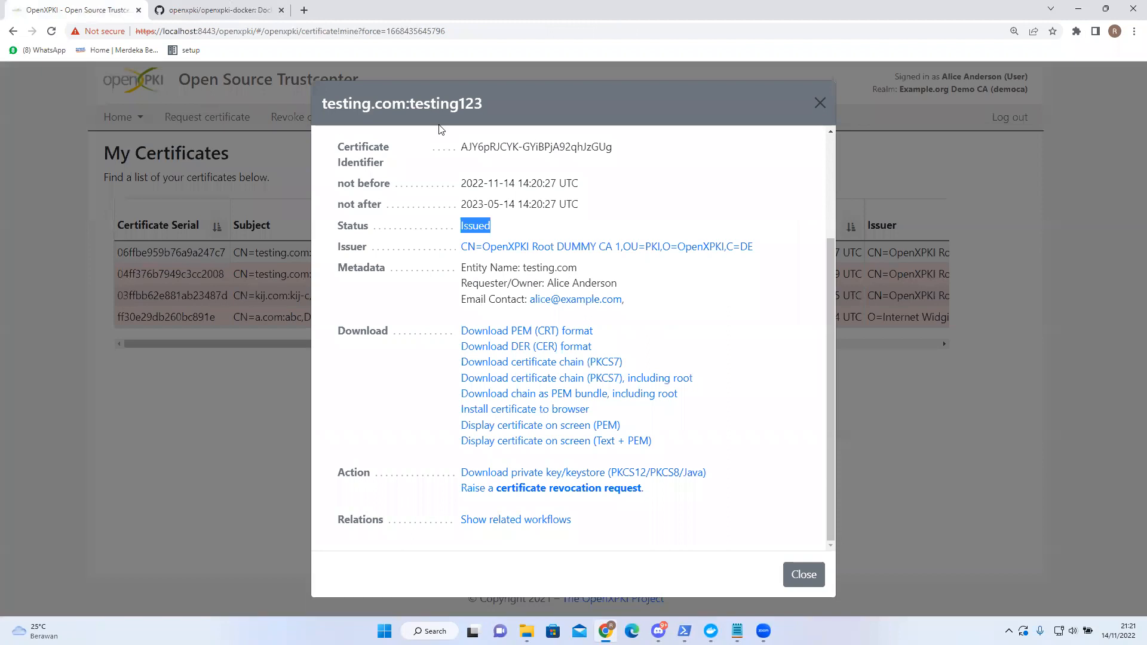
- Start a revocation request and select the testing.com:testing123 certificate by searching 'tes'
{"action": "left_click", "coordinate": [822, 104]}
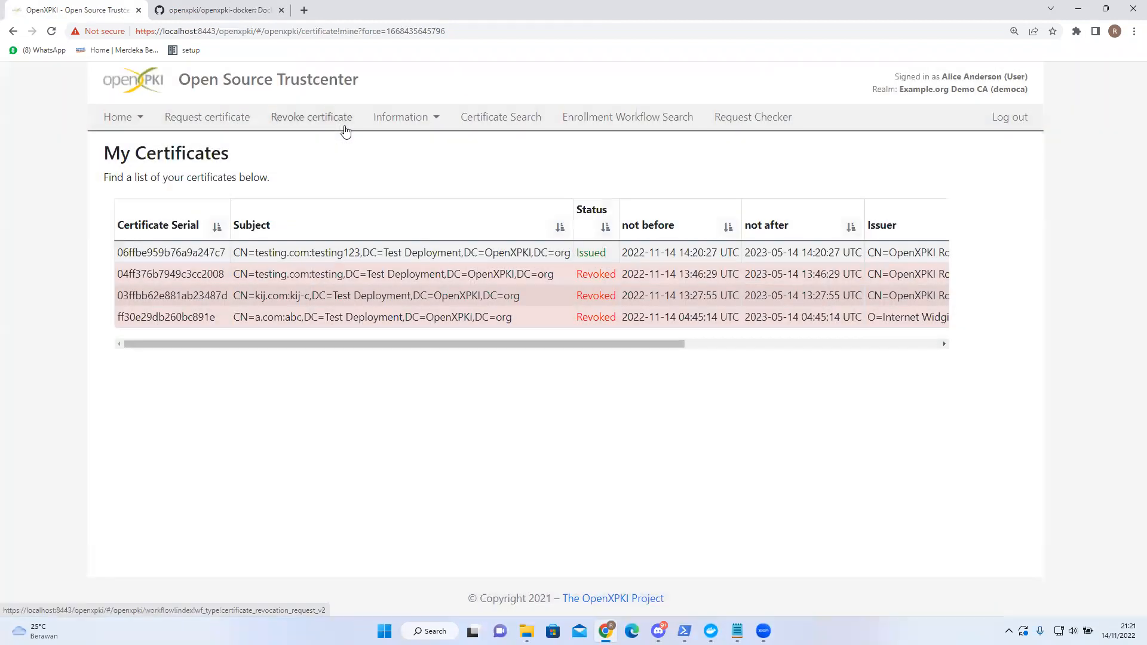
{"action": "left_click", "coordinate": [344, 122]}
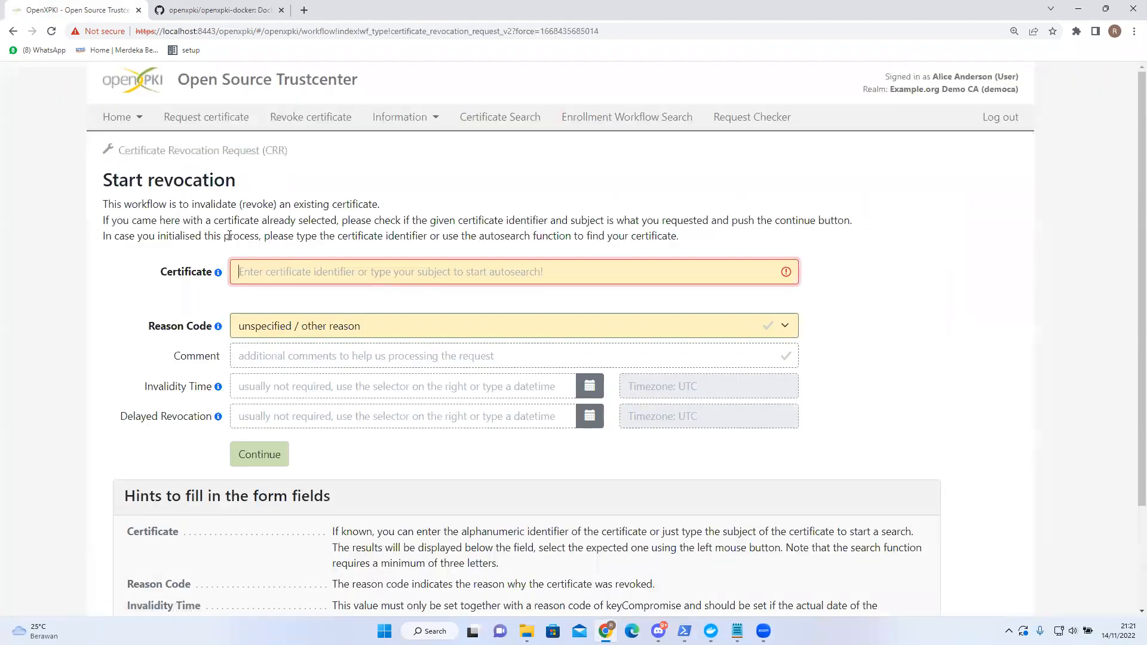
{"action": "type", "text": "tes"}
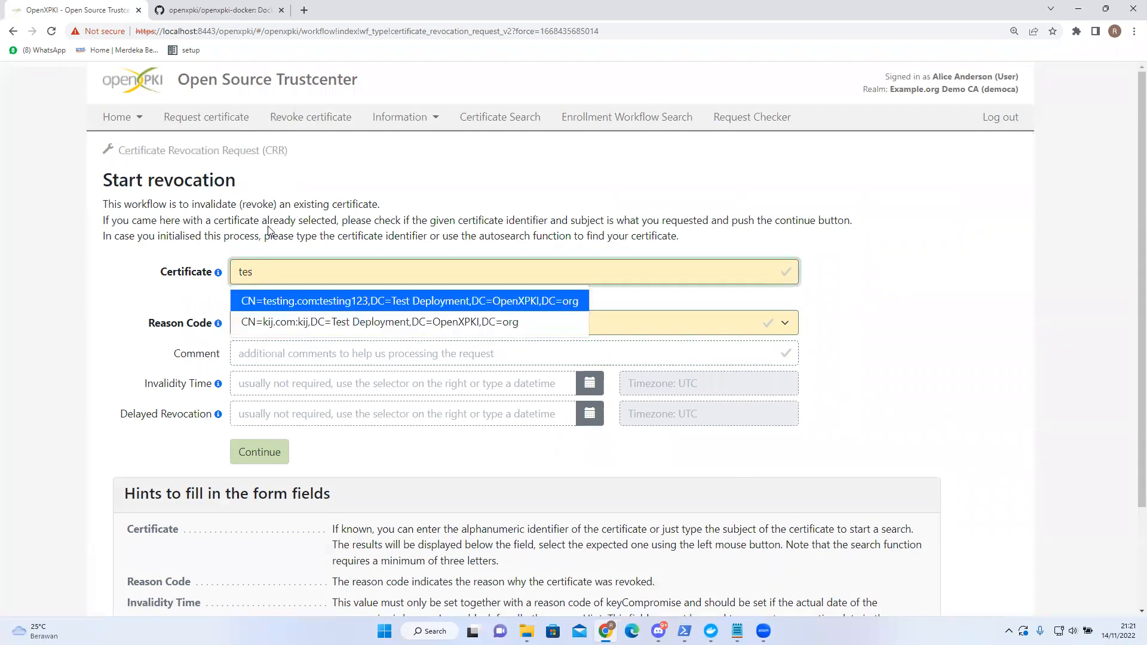
{"action": "left_click", "coordinate": [301, 303]}
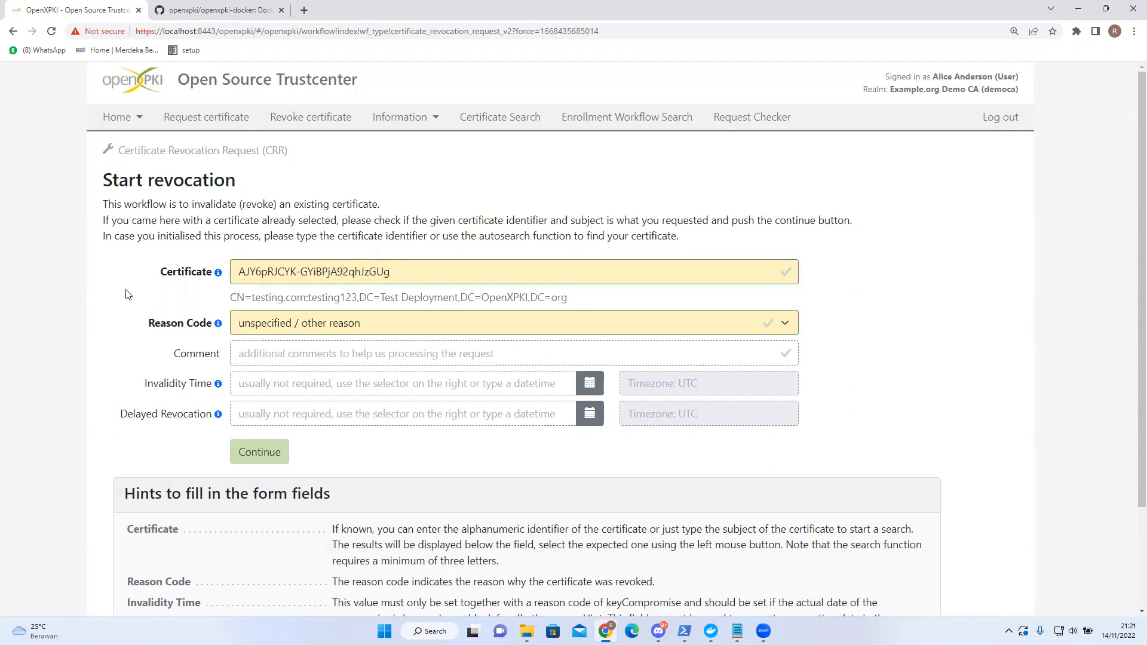
{"action": "scroll", "coordinate": [349, 278], "scroll_direction": "down", "scroll_amount": 1}
- Set reason CA key was compromised with comment 'test' and continue to the summary
{"action": "left_click", "coordinate": [334, 269]}
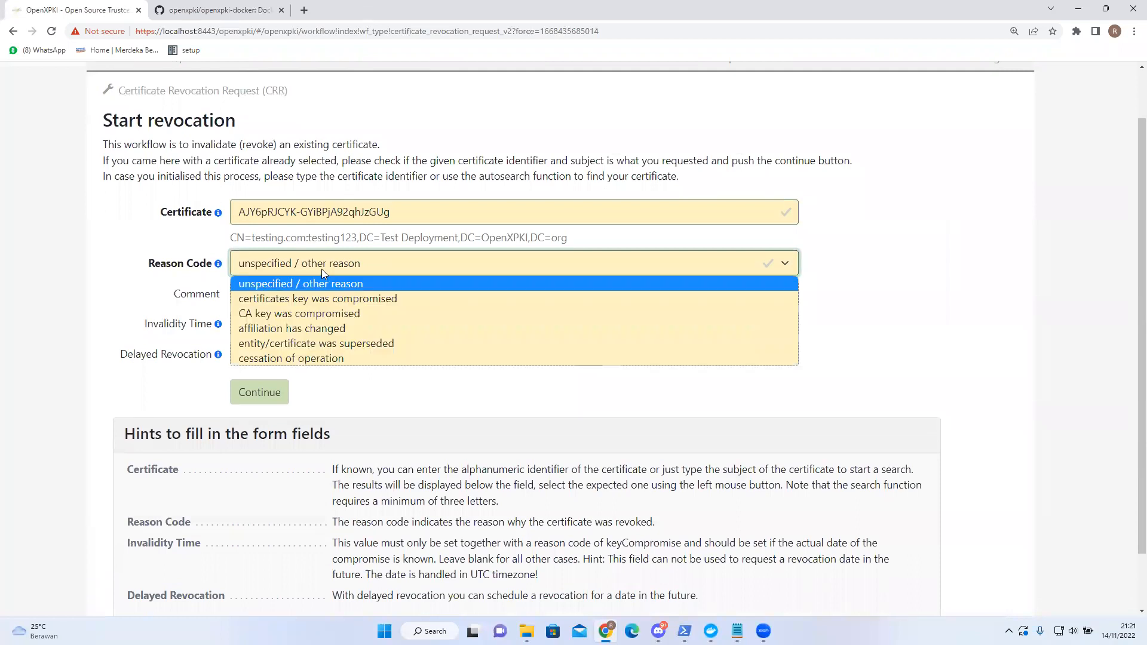
{"action": "left_click", "coordinate": [302, 316]}
{"action": "left_click", "coordinate": [261, 294]}
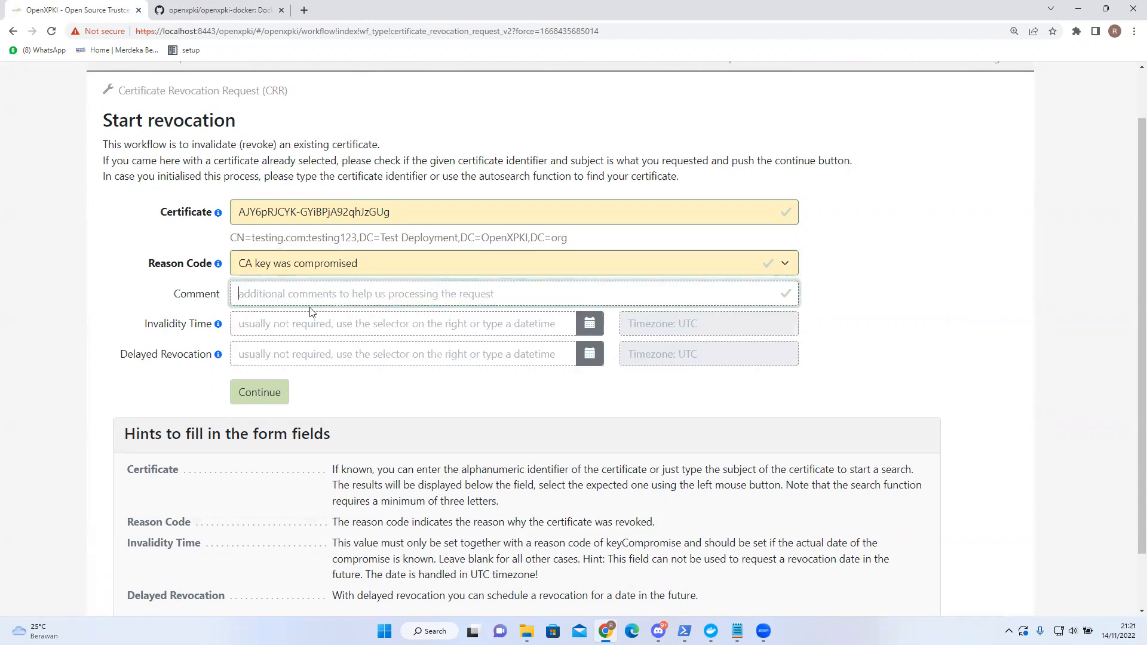
{"action": "type", "text": "test"}
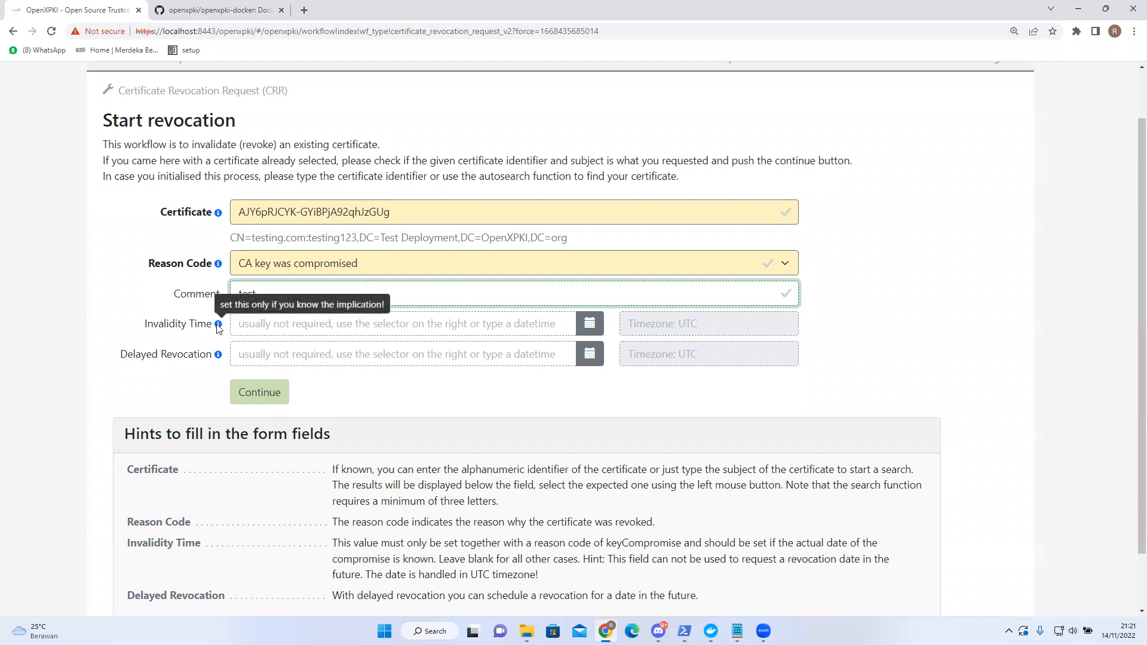
{"action": "scroll", "coordinate": [92, 344], "scroll_direction": "down", "scroll_amount": 1}
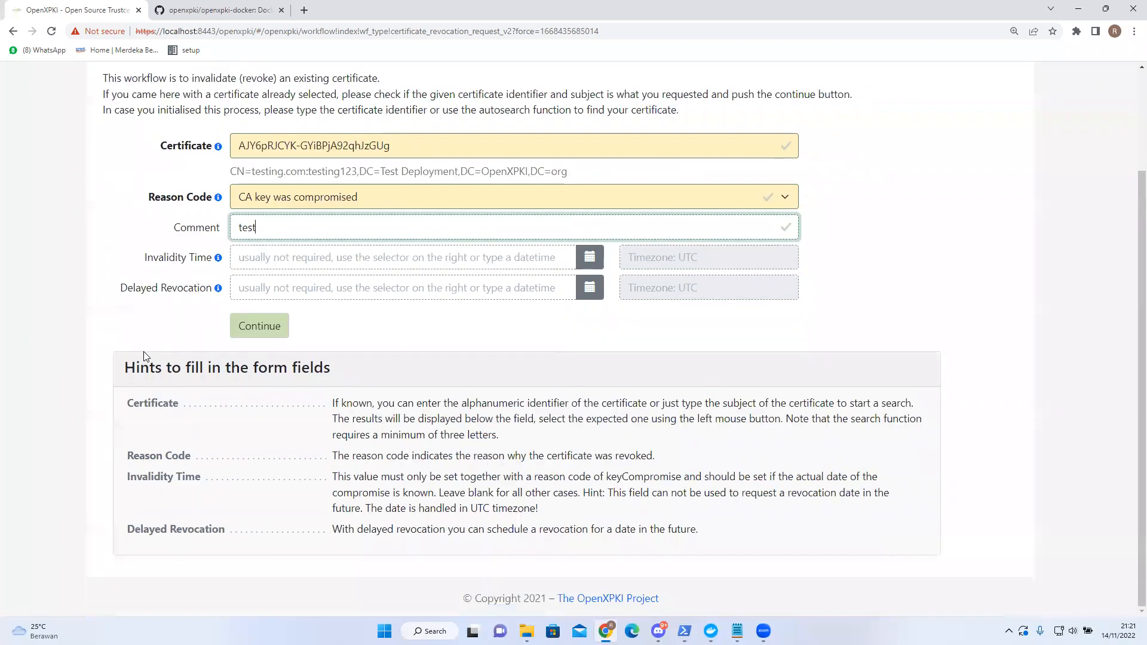
{"action": "left_click", "coordinate": [255, 328]}
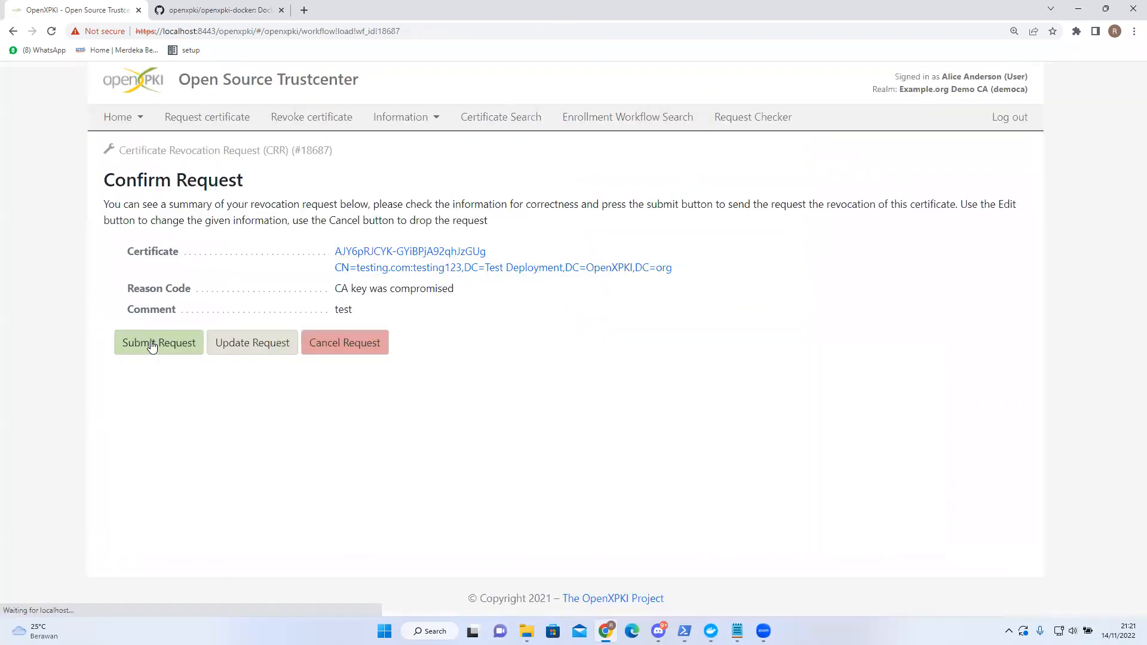
- Submit revocation request #18687 for approval, then log out to the Logout Successful page
{"action": "left_click_drag", "start_coordinate": [103, 203], "coordinate": [502, 222]}
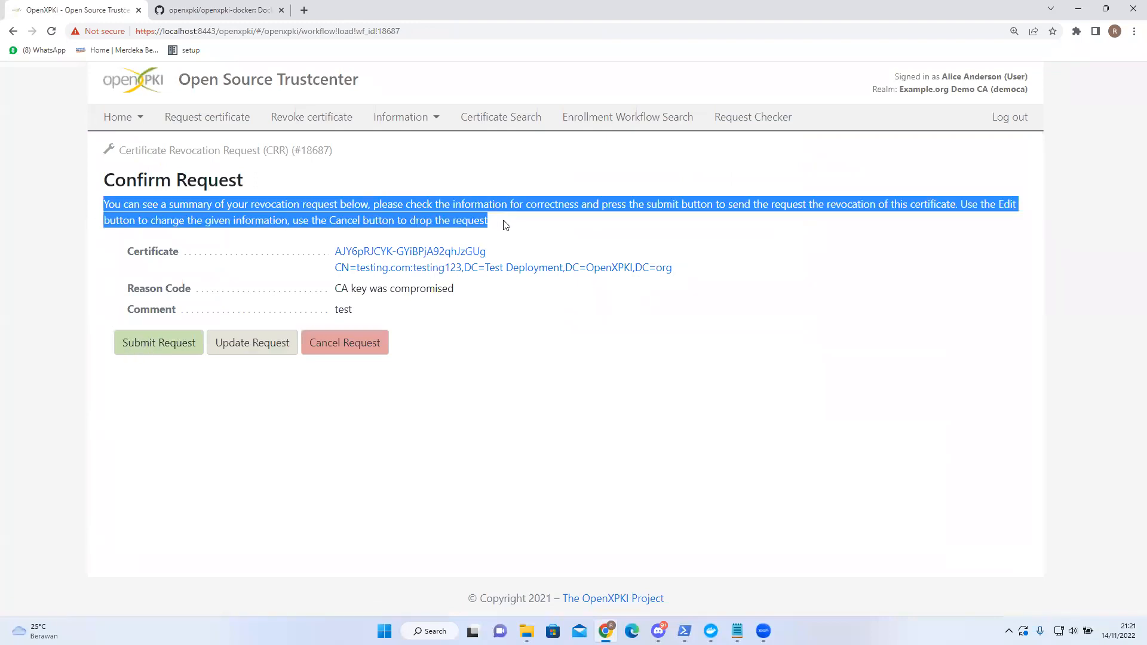
{"action": "left_click", "coordinate": [445, 232]}
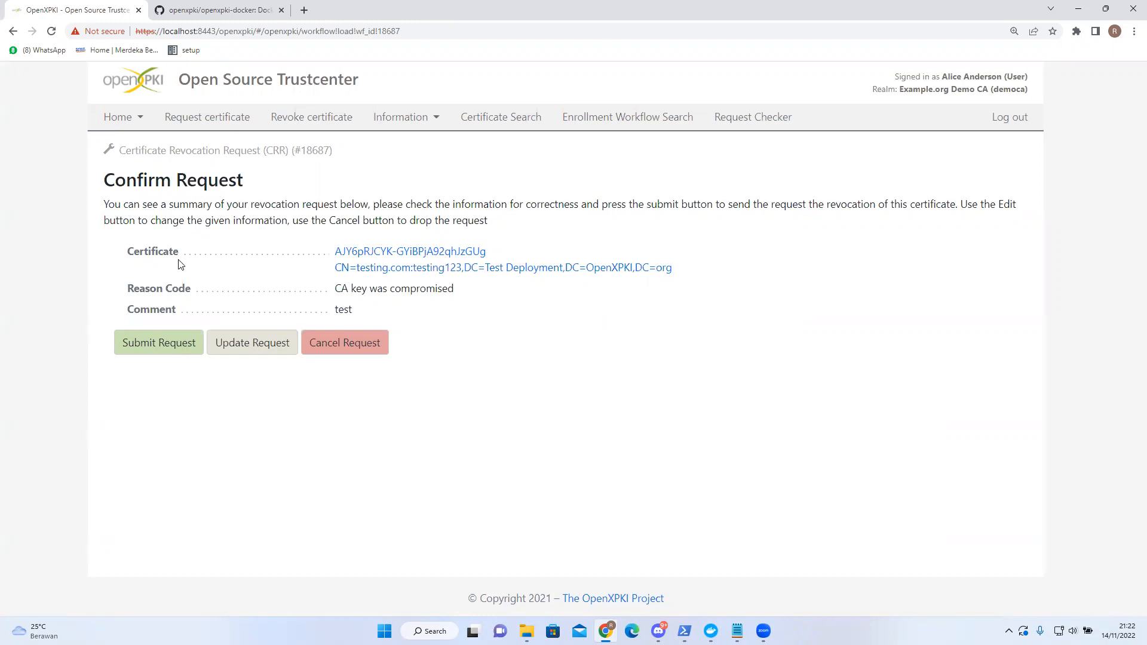
{"action": "left_click", "coordinate": [155, 344]}
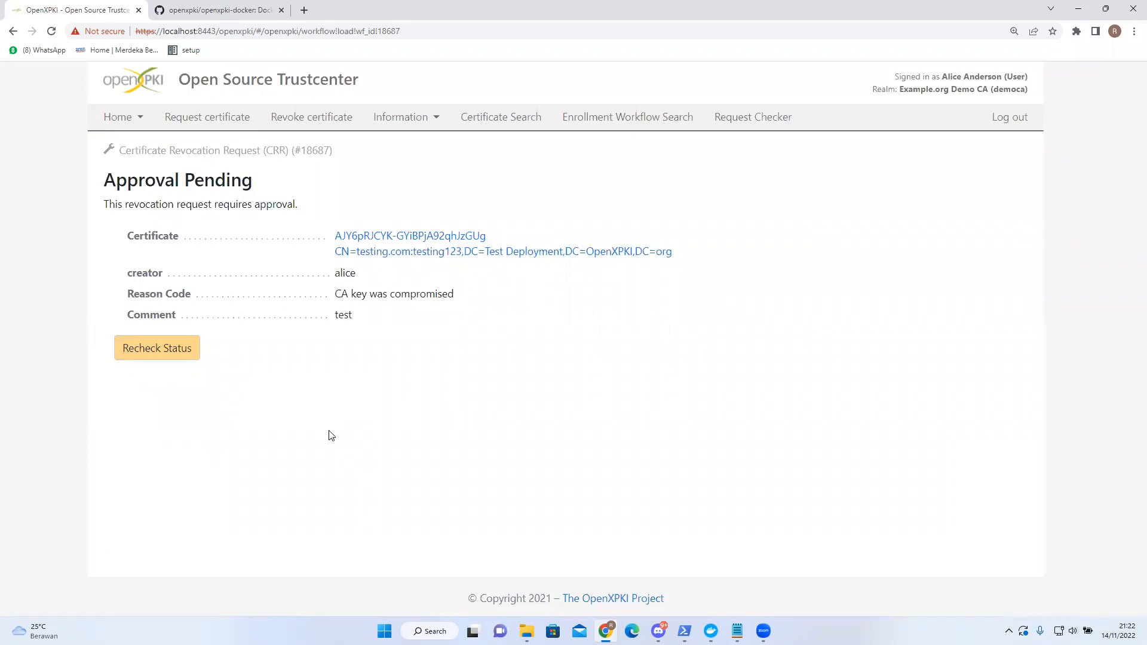
{"action": "left_click_drag", "start_coordinate": [105, 205], "coordinate": [325, 216]}
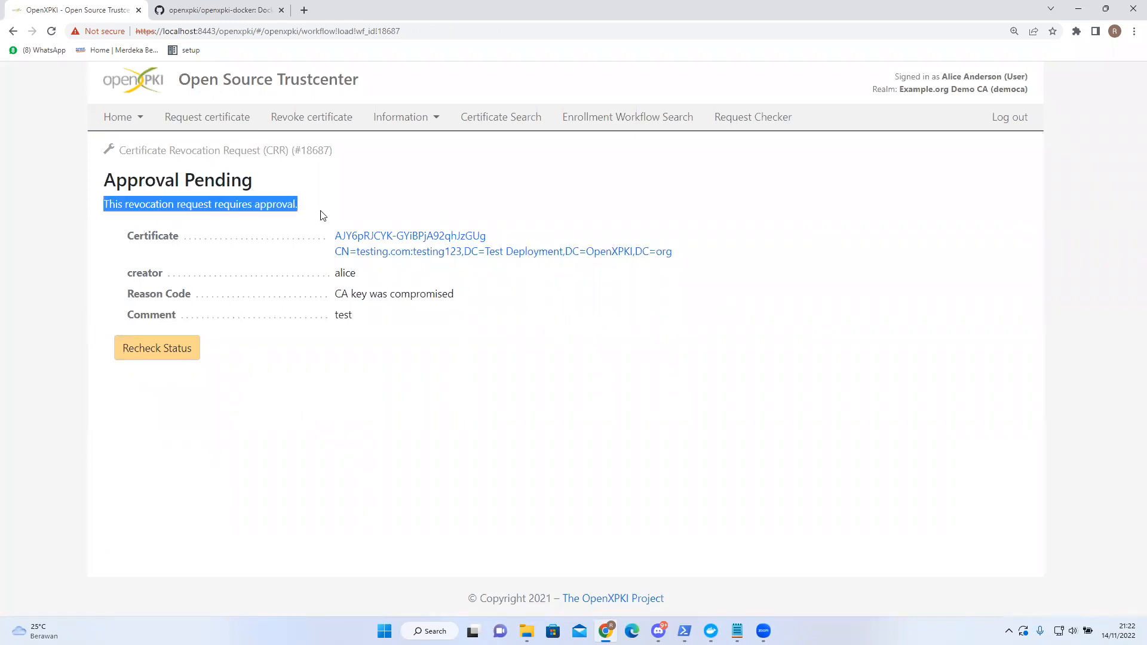
{"action": "left_click", "coordinate": [242, 397]}
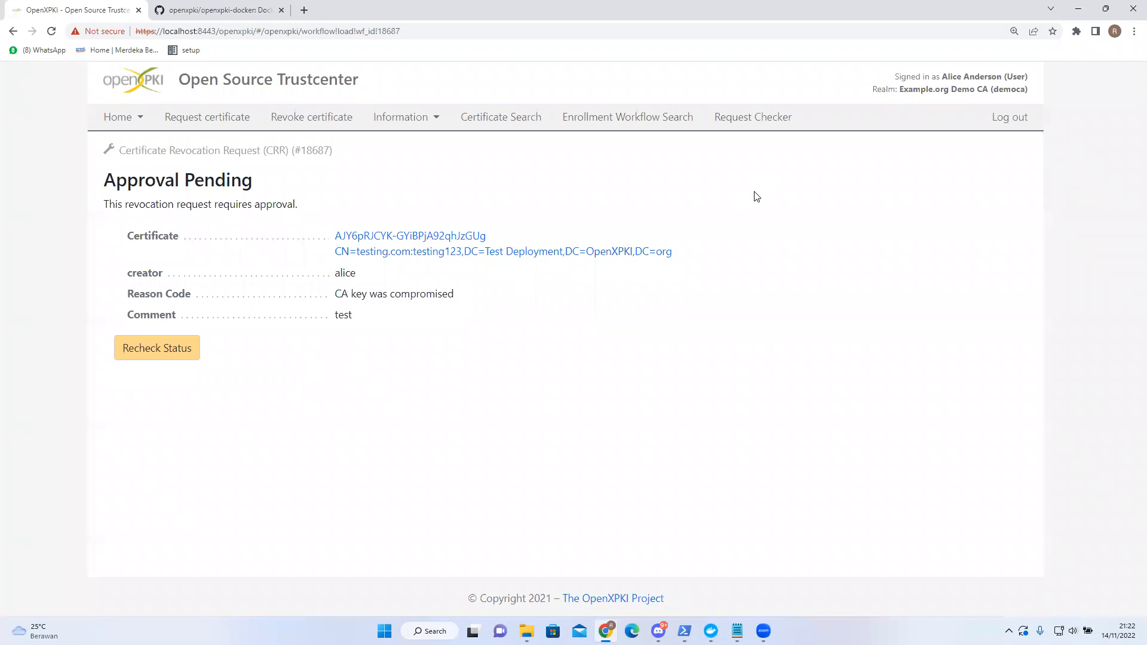
{"action": "left_click", "coordinate": [1004, 119]}
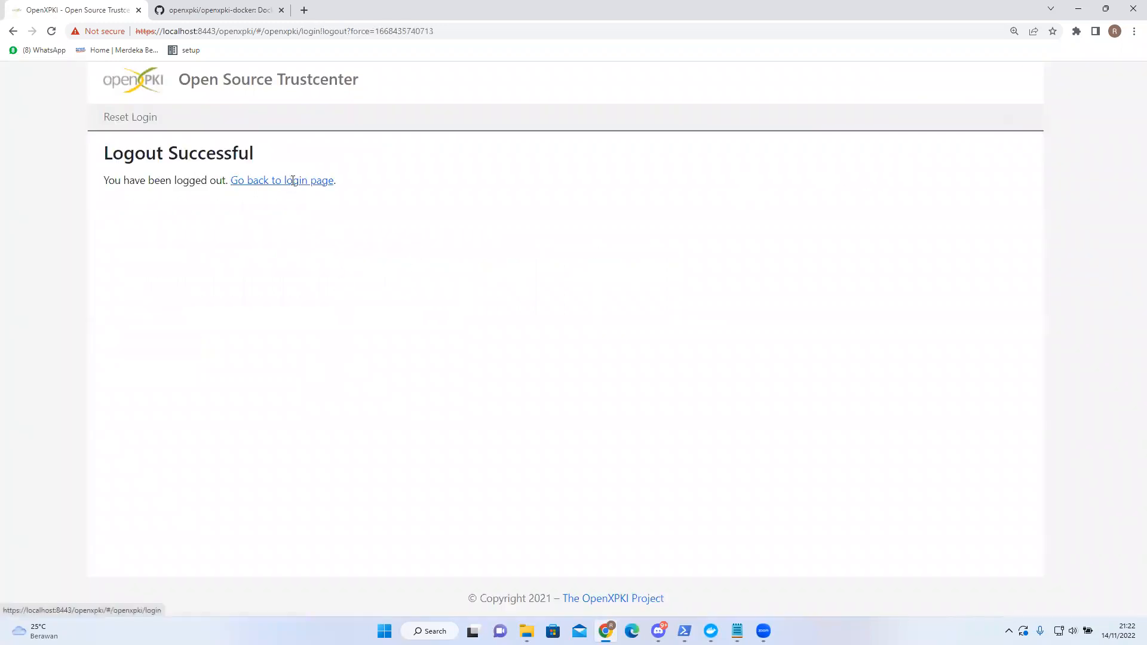
- Sign in through Test Accounts with the RA operator credentials
{"action": "left_click", "coordinate": [293, 181]}
{"action": "left_click", "coordinate": [347, 218]}
{"action": "left_click", "coordinate": [299, 261]}
{"action": "left_click", "coordinate": [260, 255]}
{"action": "type", "text": "rob"}
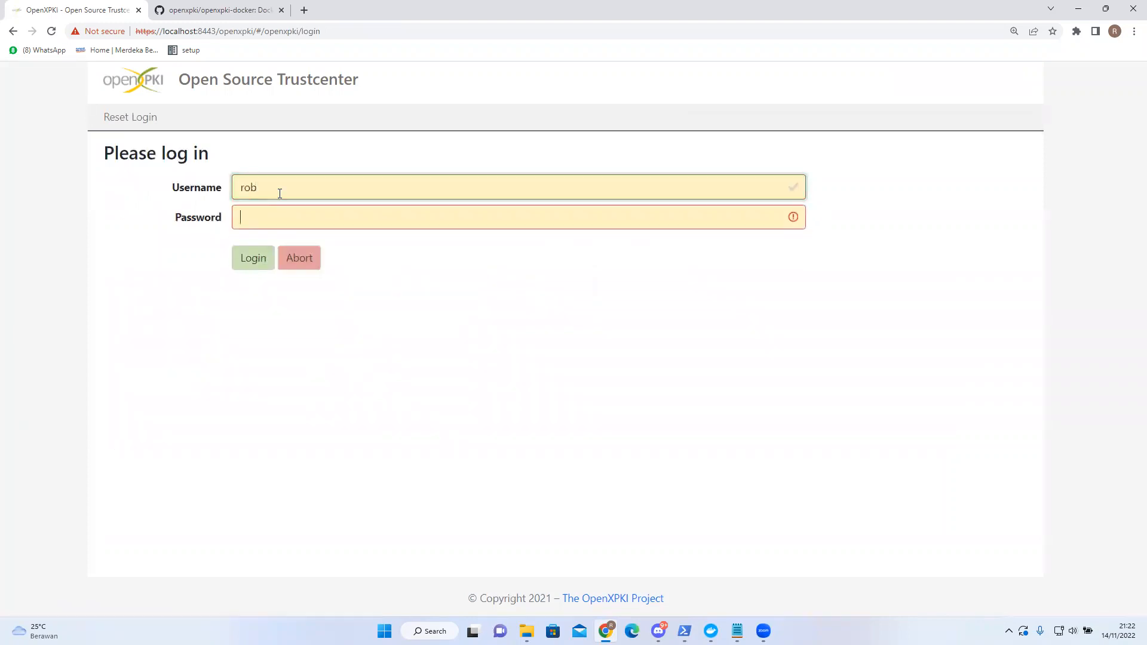
{"action": "key", "text": "Tab"}
{"action": "type", "text": "ope"}
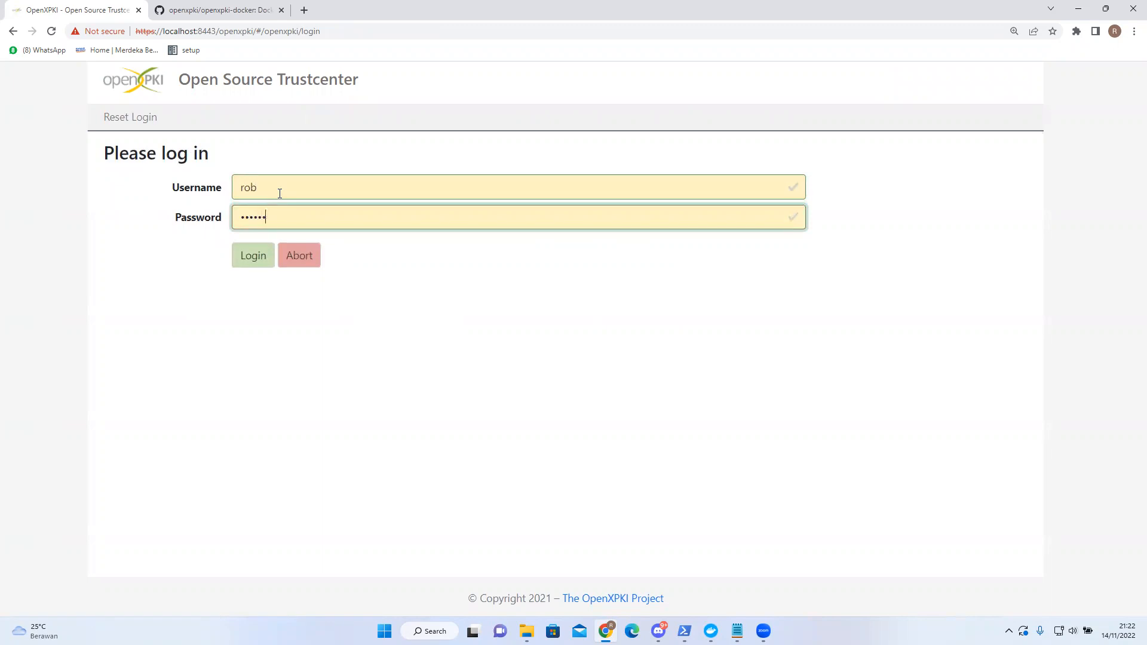
{"action": "type", "text": "nxpki"}
{"action": "key", "text": "Return"}
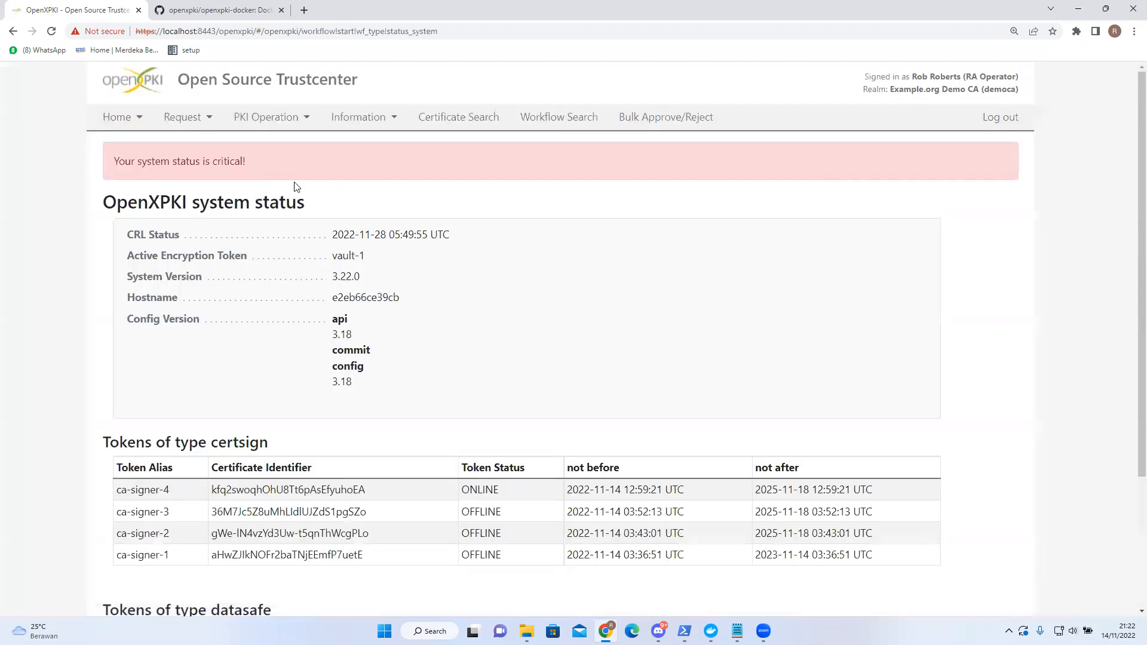
- Show the revocation lists and check the DUMMY CA 1 CRL has 3 items
{"action": "left_click", "coordinate": [393, 122]}
{"action": "left_click", "coordinate": [409, 168]}
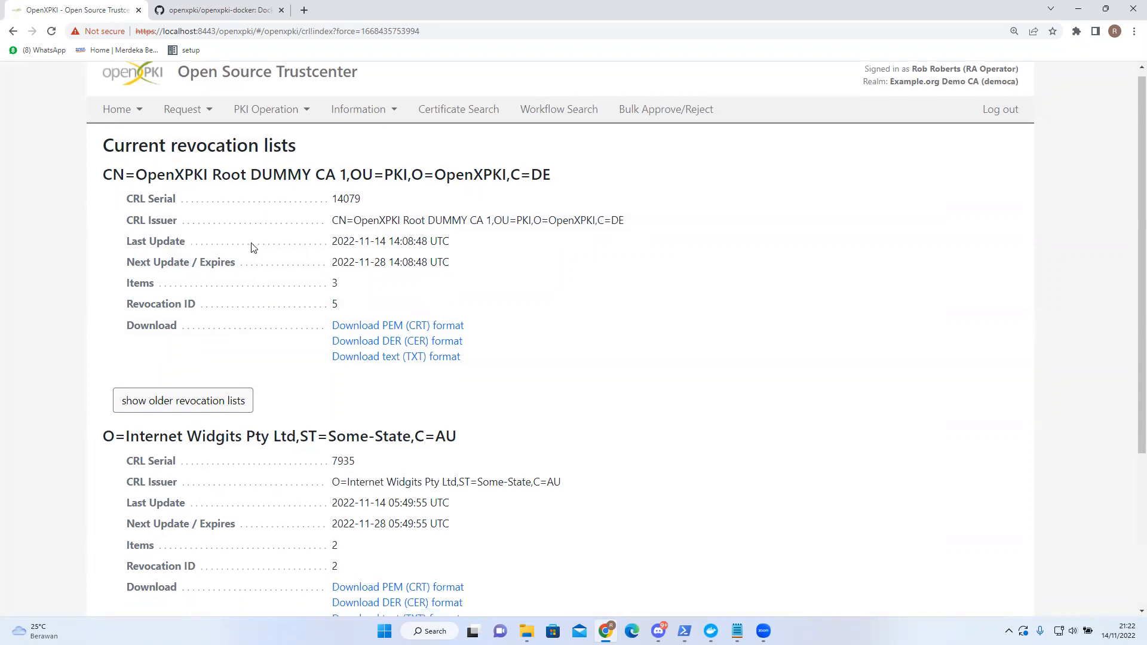
{"action": "left_click_drag", "start_coordinate": [149, 291], "coordinate": [358, 291]}
{"action": "left_click", "coordinate": [350, 294]}
{"action": "double_click", "coordinate": [350, 294]}
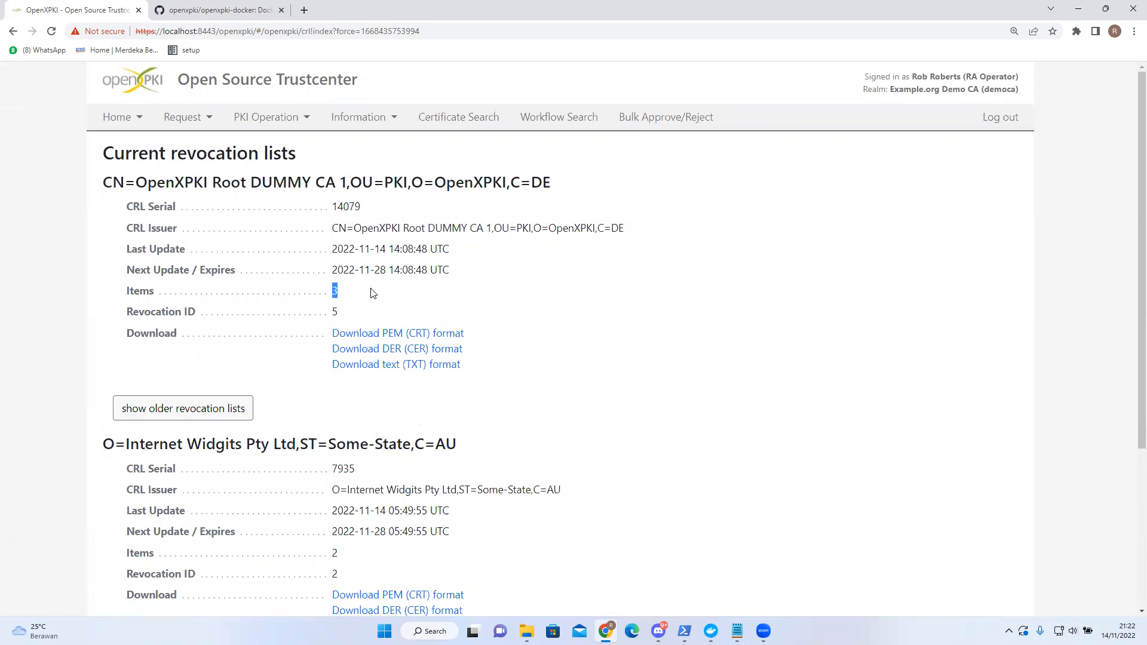
{"action": "left_click", "coordinate": [325, 291]}
{"action": "left_click", "coordinate": [148, 128]}
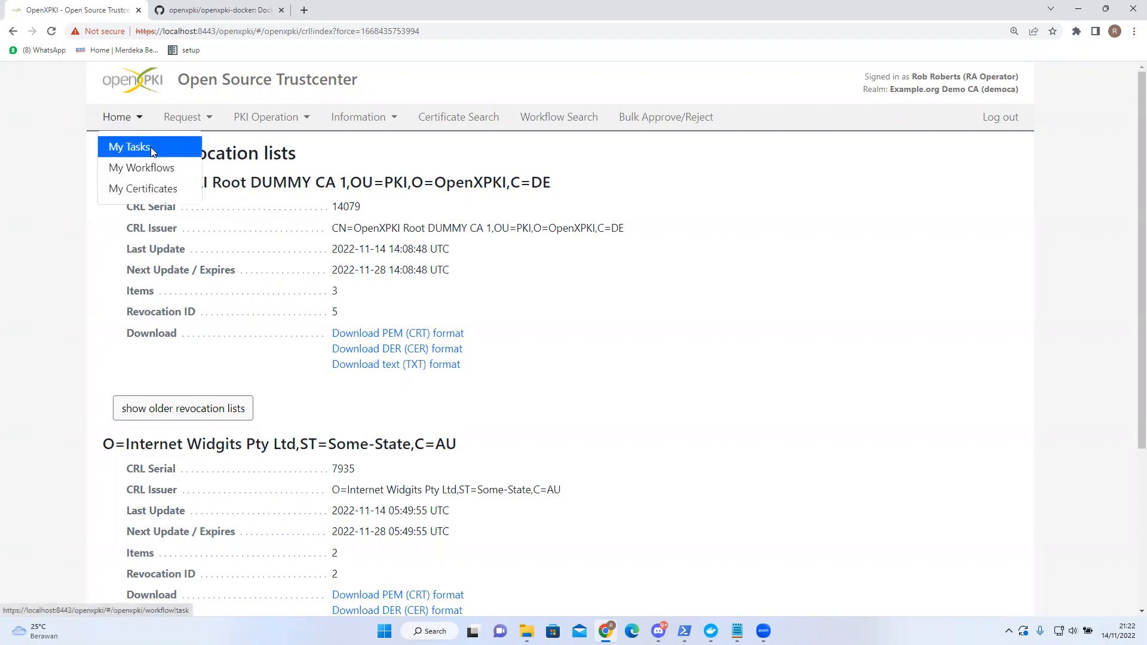
- Approve revocation request 18687 from My Tasks after checking its reason and comment 'test'
{"action": "left_click", "coordinate": [151, 147]}
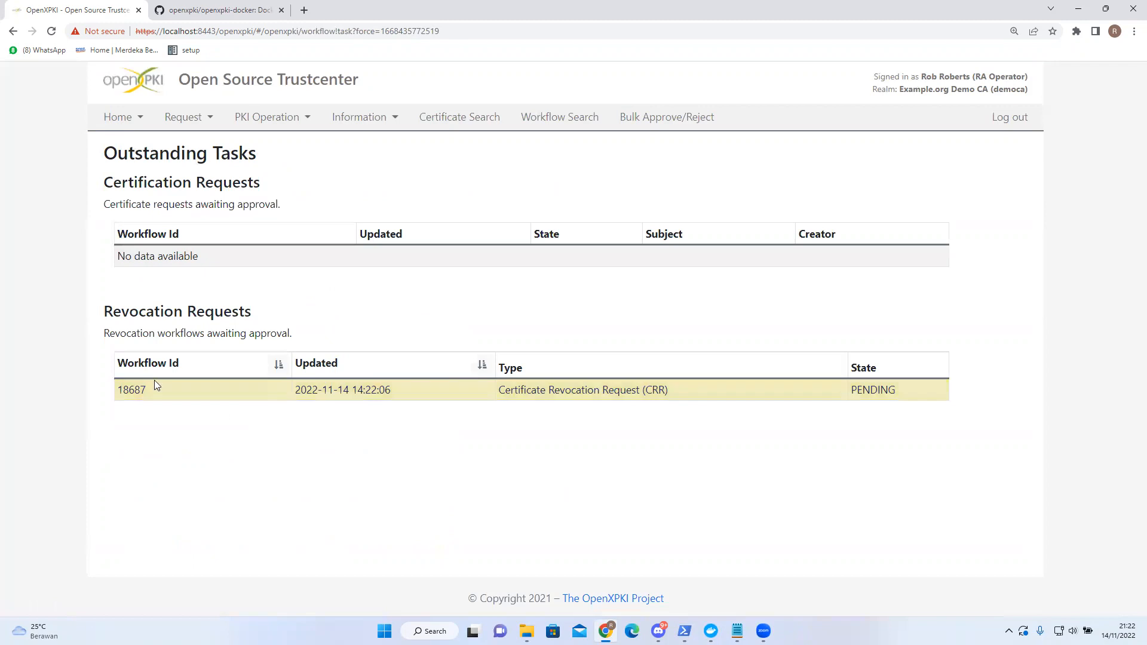
{"action": "left_click", "coordinate": [366, 399]}
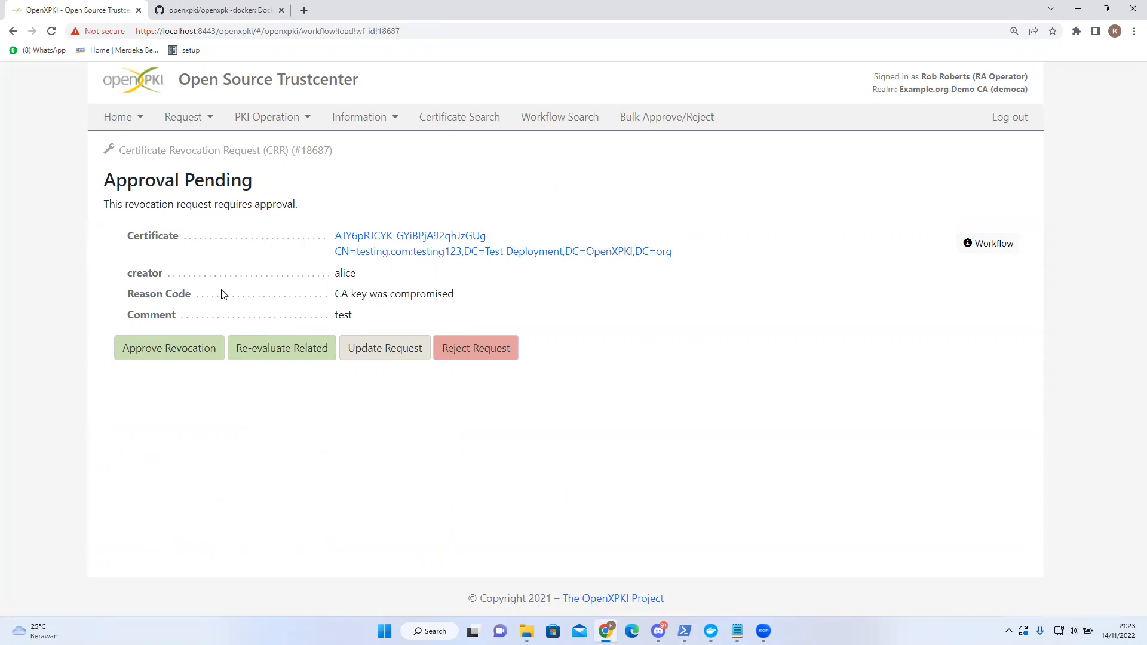
{"action": "left_click_drag", "start_coordinate": [367, 316], "coordinate": [170, 317]}
{"action": "left_click", "coordinate": [268, 312]}
{"action": "left_click_drag", "start_coordinate": [458, 297], "coordinate": [437, 300]}
{"action": "left_click", "coordinate": [396, 315]}
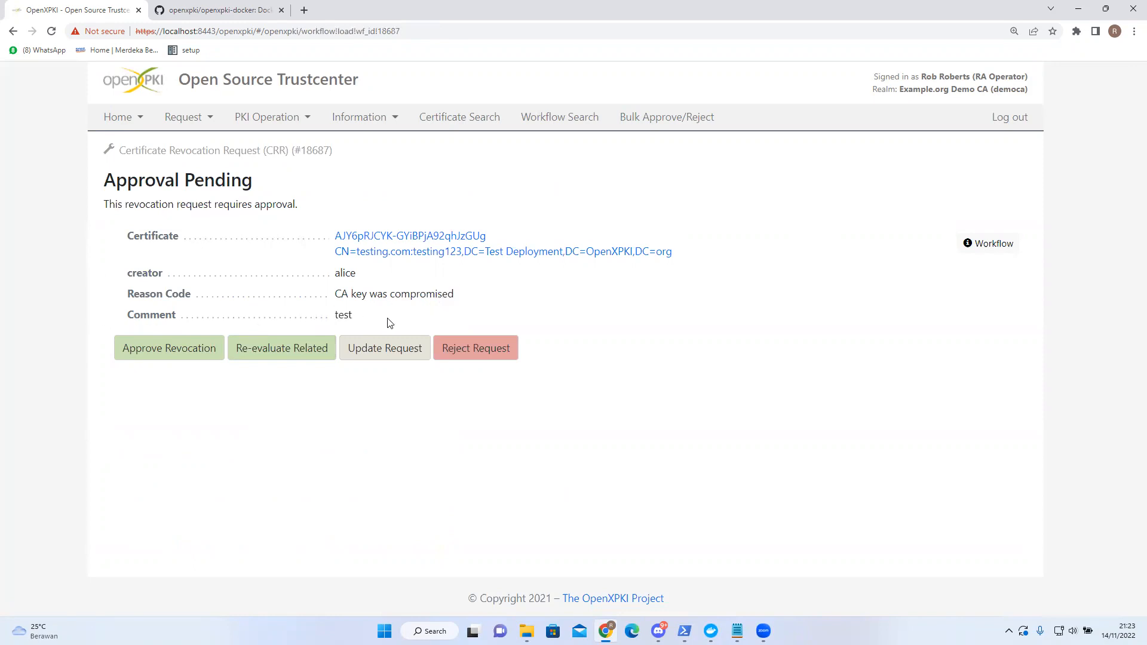
{"action": "left_click", "coordinate": [159, 358]}
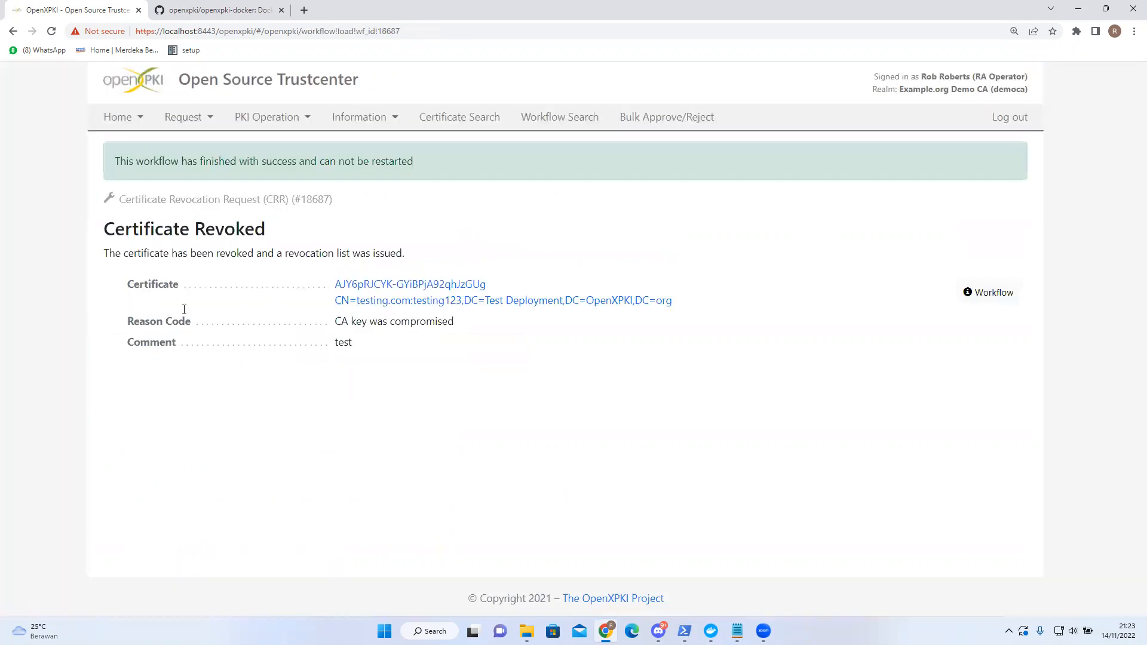
{"action": "left_click", "coordinate": [385, 118]}
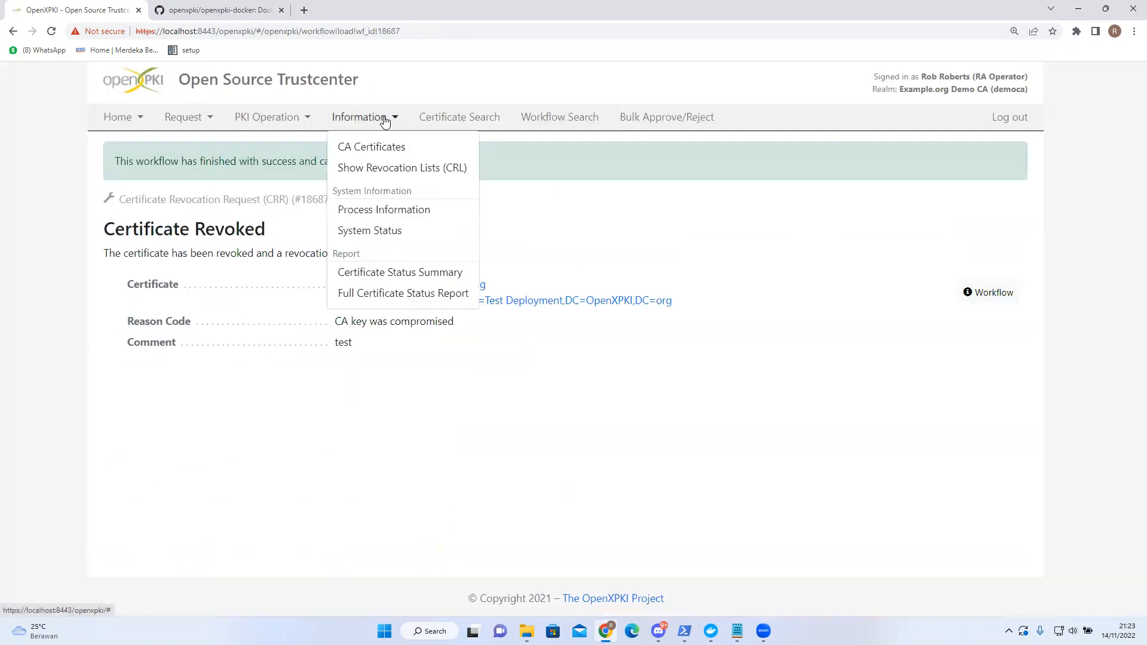
- Start the Issue a Certificate Revocation List workflow from PKI Operation and read its explanation
{"action": "left_click", "coordinate": [310, 122]}
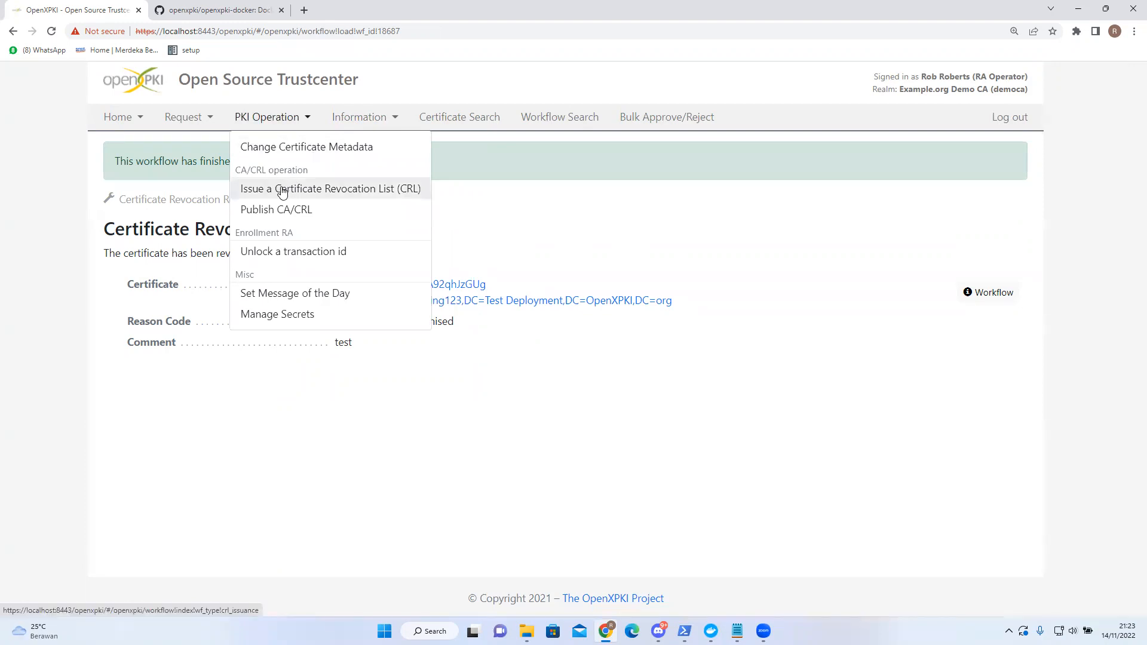
{"action": "left_click", "coordinate": [284, 190]}
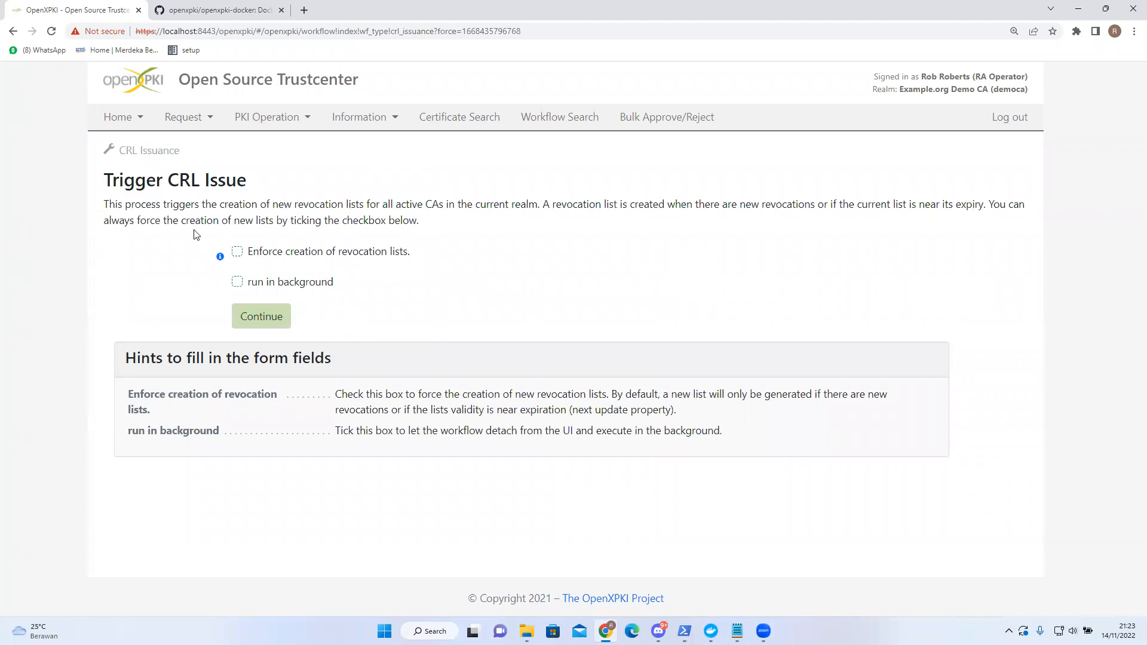
{"action": "left_click_drag", "start_coordinate": [542, 203], "coordinate": [805, 200]}
{"action": "left_click", "coordinate": [806, 199]}
- Request a new CRL with Enforce creation and background run, then Force Wake Up the workflow
{"action": "left_click", "coordinate": [237, 252]}
{"action": "left_click", "coordinate": [237, 283]}
{"action": "left_click", "coordinate": [241, 288]}
{"action": "left_click", "coordinate": [266, 322]}
{"action": "left_click", "coordinate": [227, 410]}
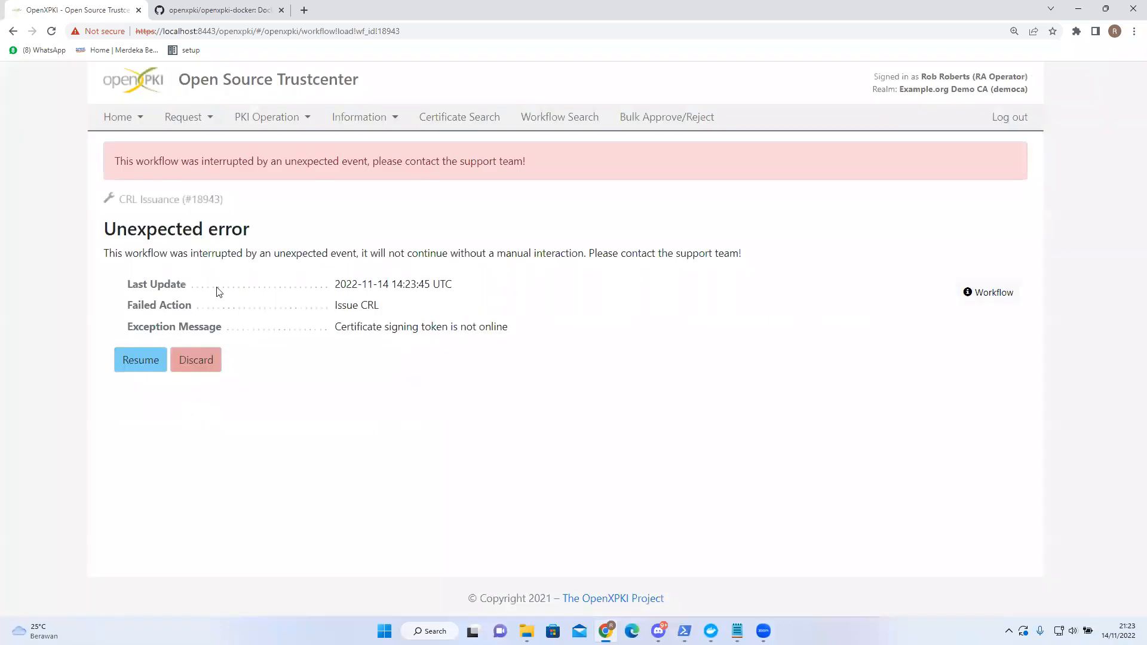
- Confirm the root CA revocation list now shows 4 items, then sign out
{"action": "left_click", "coordinate": [392, 120]}
{"action": "left_click", "coordinate": [384, 165]}
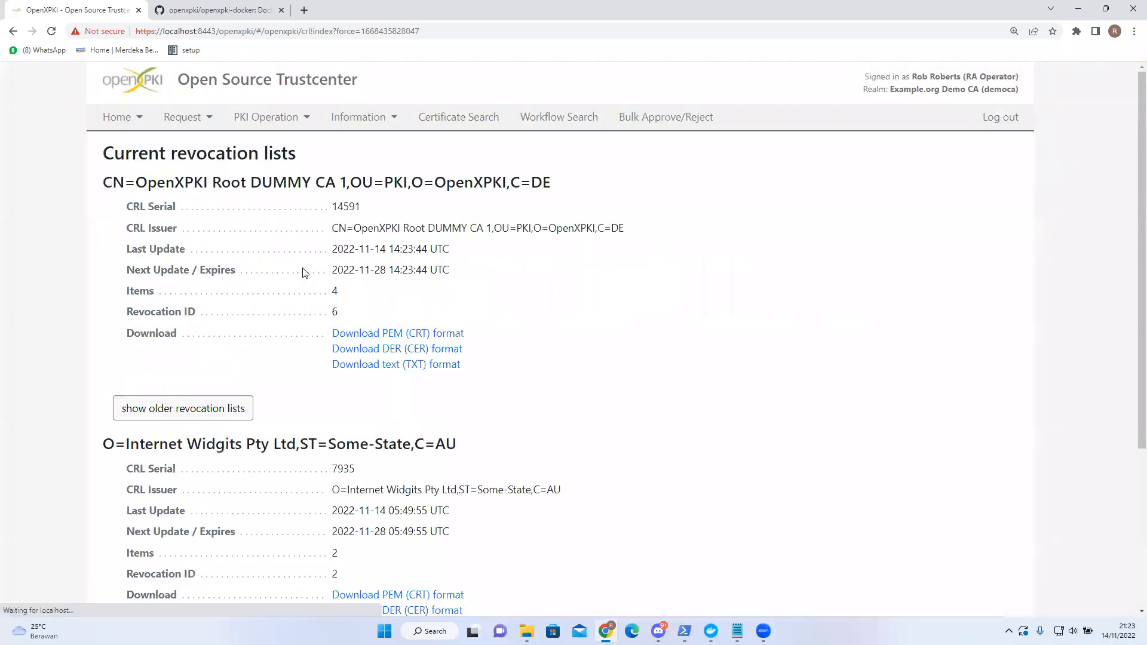
{"action": "left_click_drag", "start_coordinate": [117, 294], "coordinate": [384, 303]}
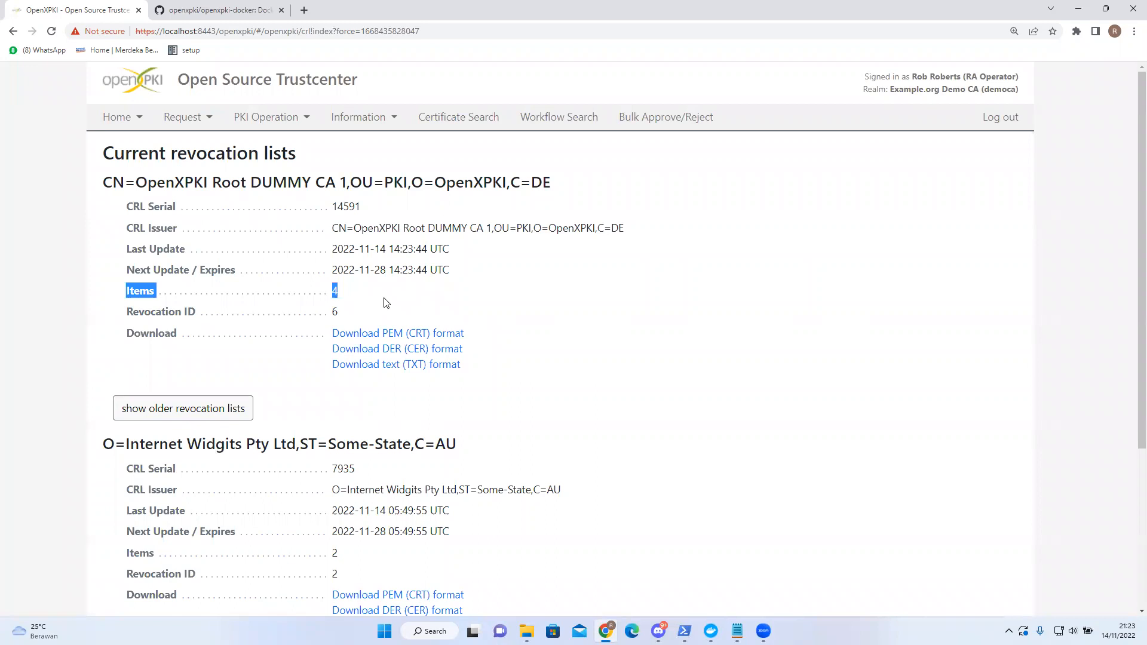
{"action": "left_click", "coordinate": [385, 302]}
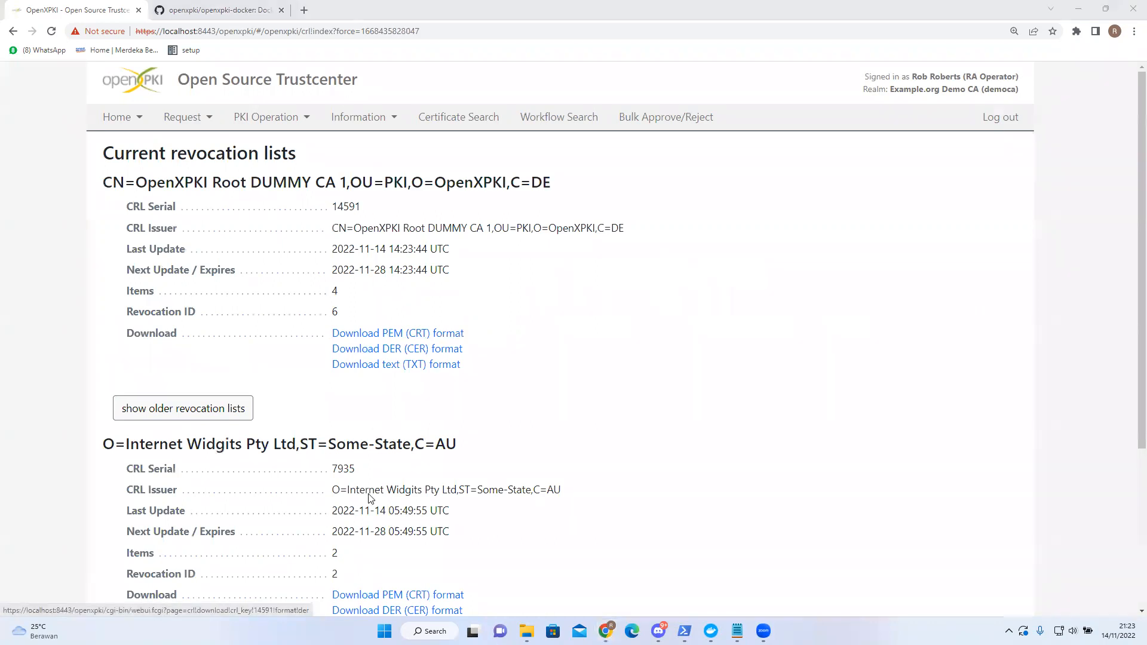
{"action": "left_click", "coordinate": [980, 118]}
- Sign in through Test Accounts as the test user, correcting the mistyped password
{"action": "left_click", "coordinate": [282, 181]}
{"action": "left_click", "coordinate": [296, 215]}
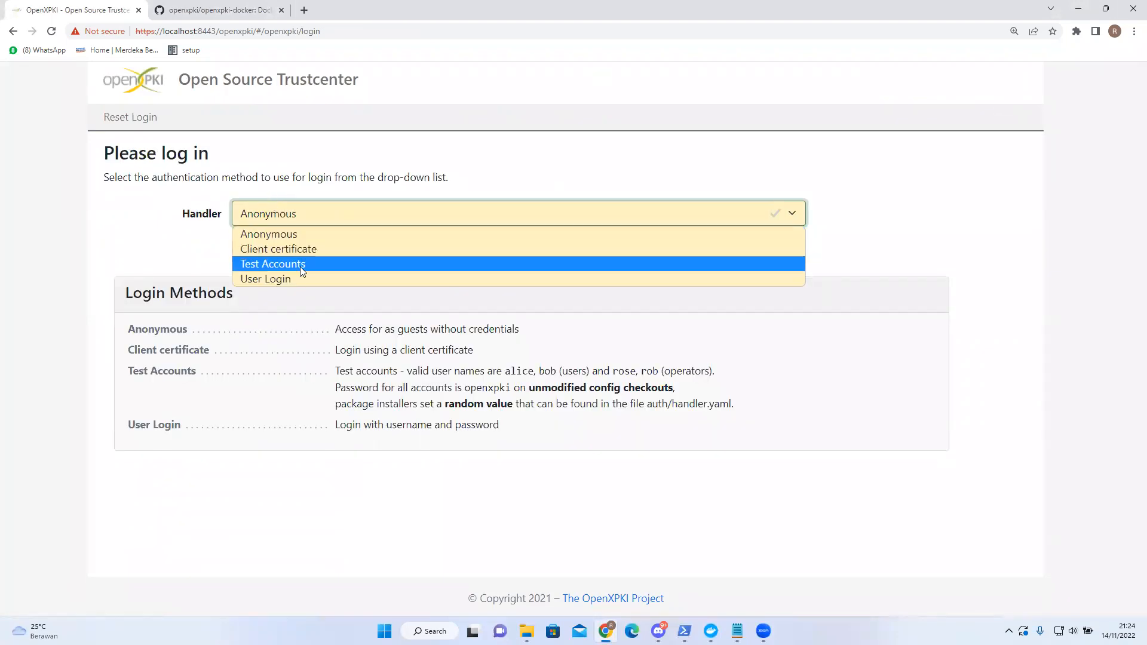
{"action": "left_click", "coordinate": [300, 267]}
{"action": "left_click", "coordinate": [257, 254]}
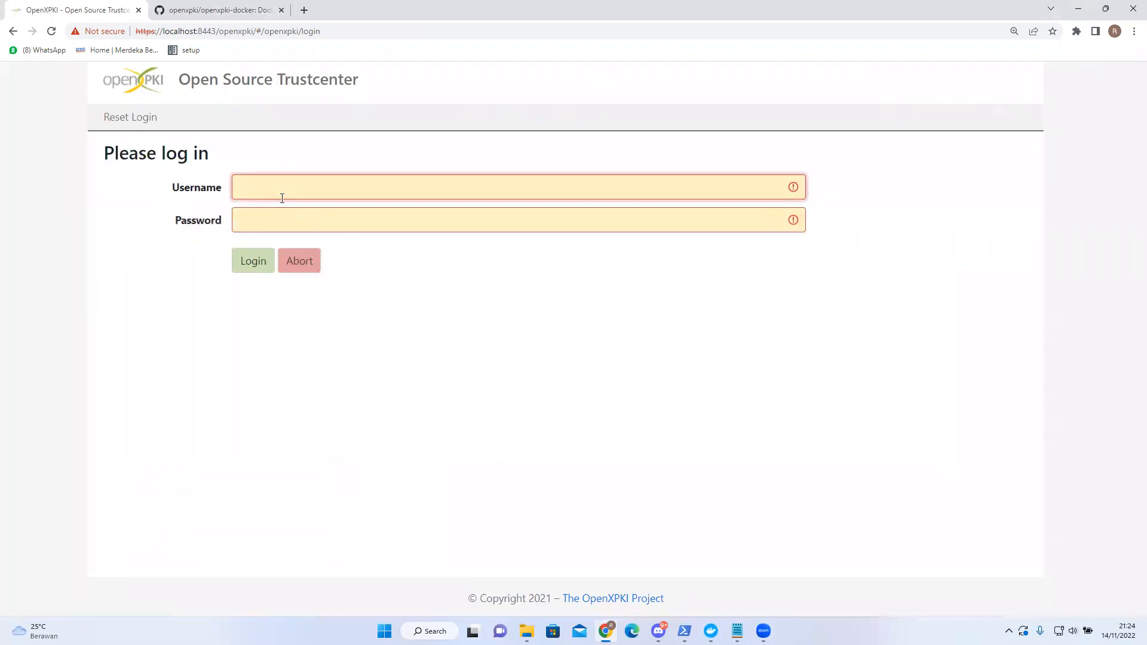
{"action": "type", "text": "al"}
{"action": "key", "text": "Tab"}
{"action": "type", "text": "ope"}
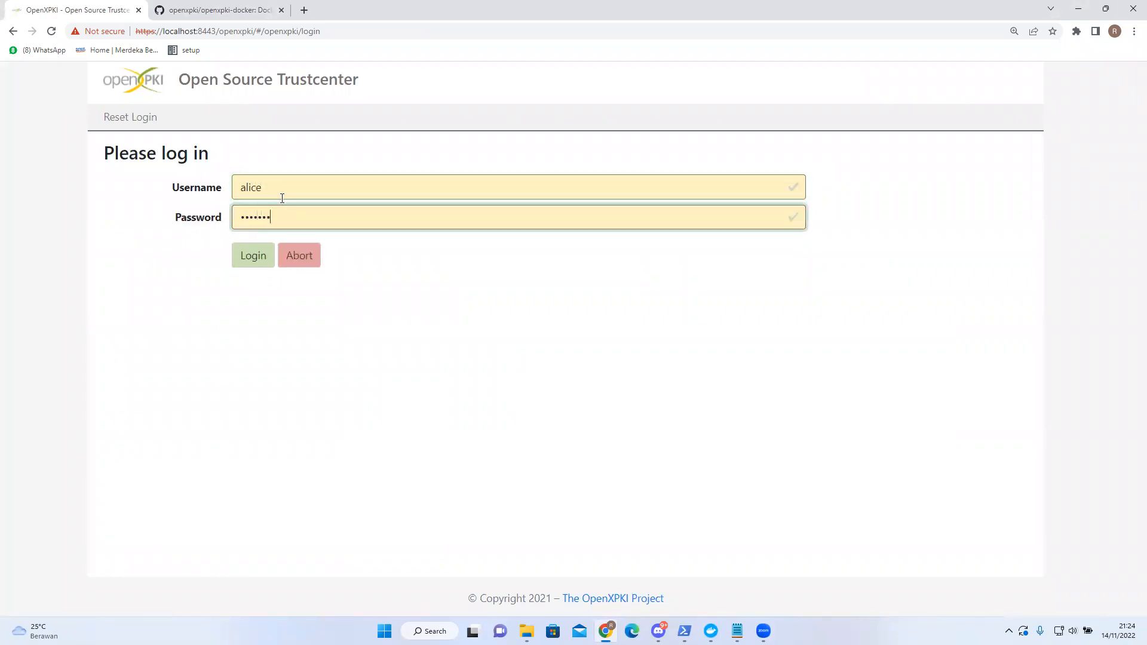
{"action": "key", "text": "Return"}
{"action": "left_click_drag", "start_coordinate": [227, 259], "coordinate": [182, 259]}
{"action": "type", "text": "openxpki"}
{"action": "key", "text": "Return"}
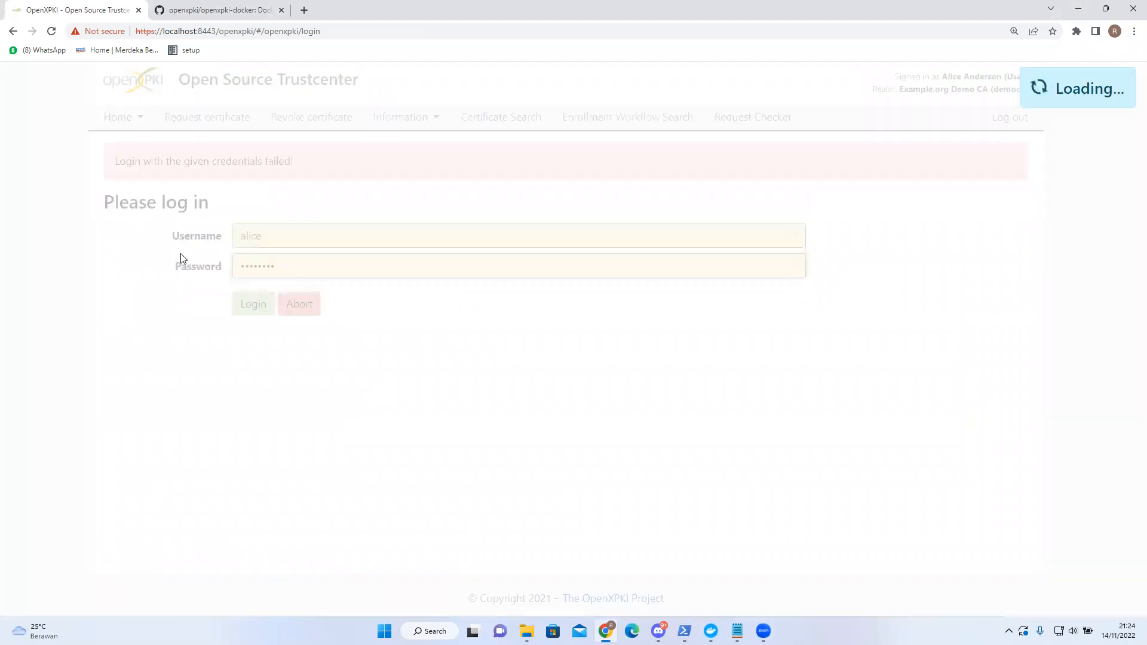
- Check that testing.com:testing123 in My Certificates is Revoked (CA key compromised)
{"action": "left_click", "coordinate": [143, 129]}
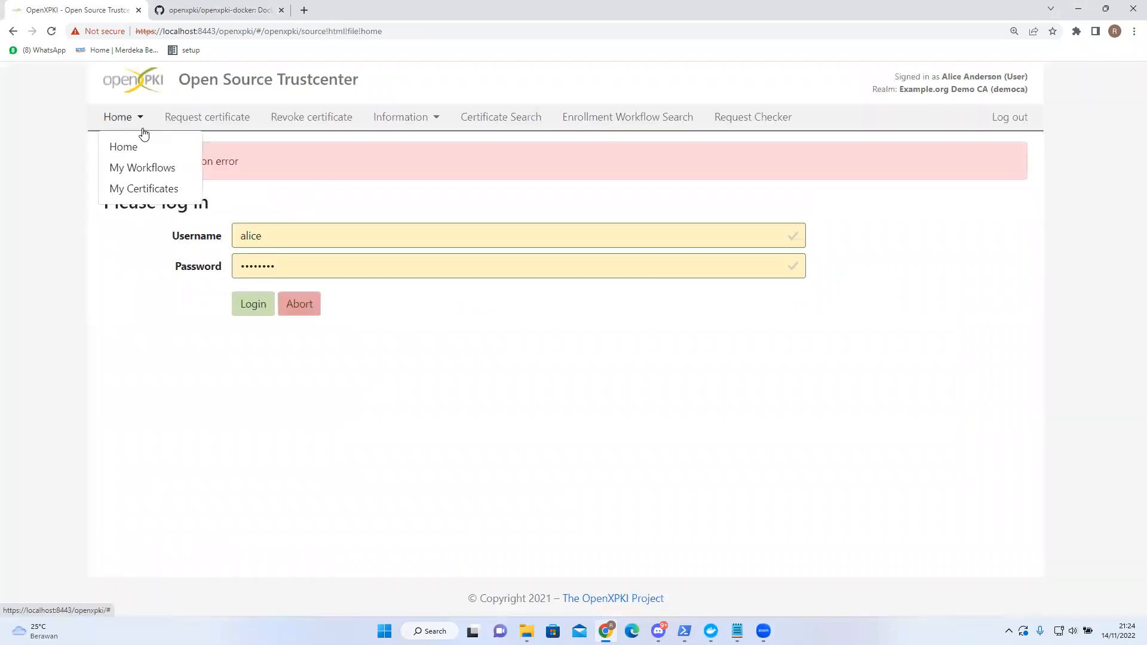
{"action": "left_click", "coordinate": [143, 188]}
{"action": "left_click", "coordinate": [310, 257]}
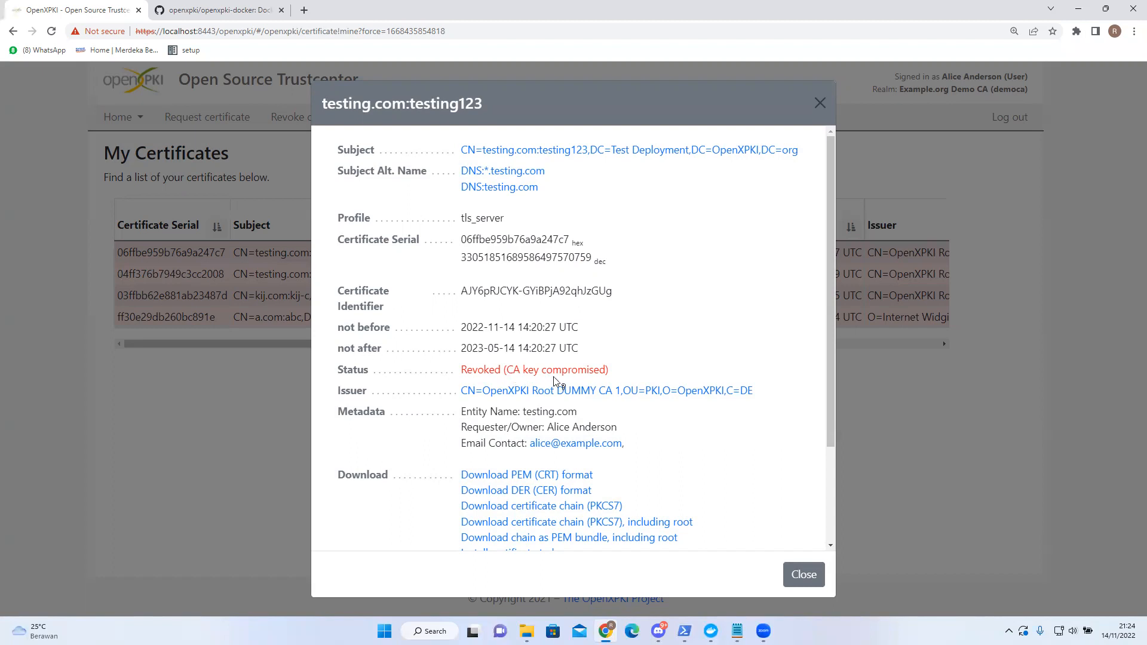
{"action": "scroll", "coordinate": [548, 380], "scroll_direction": "down", "scroll_amount": 2}
{"action": "scroll", "coordinate": [547, 373], "scroll_direction": "up", "scroll_amount": 2}
{"action": "key", "text": "Escape"}
- Download the root CA's CRL in TXT format as crl (4).txt and open it
{"action": "left_click", "coordinate": [432, 119]}
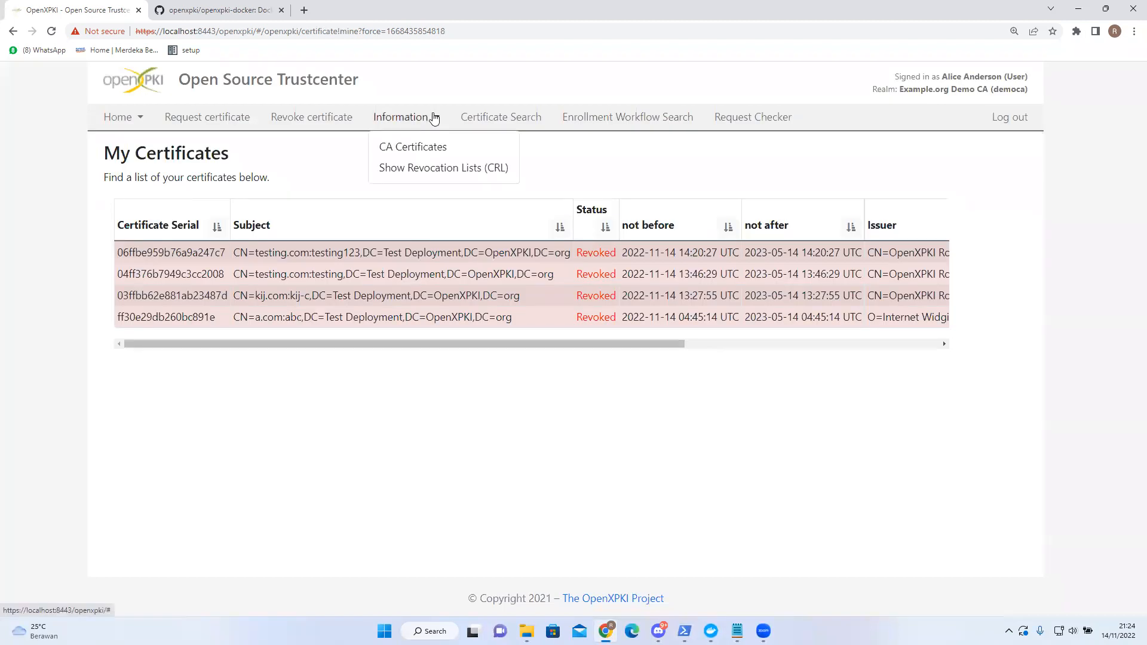
{"action": "left_click", "coordinate": [421, 175]}
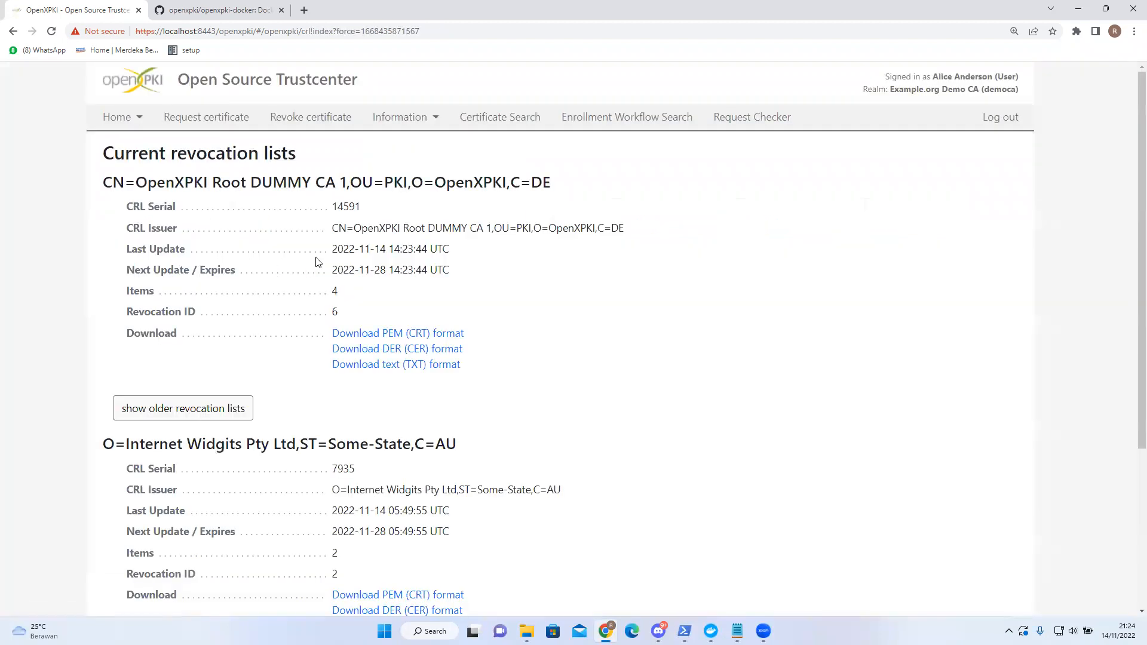
{"action": "scroll", "coordinate": [287, 266], "scroll_direction": "down", "scroll_amount": 2}
{"action": "scroll", "coordinate": [227, 290], "scroll_direction": "up", "scroll_amount": 2}
{"action": "left_click", "coordinate": [374, 366]}
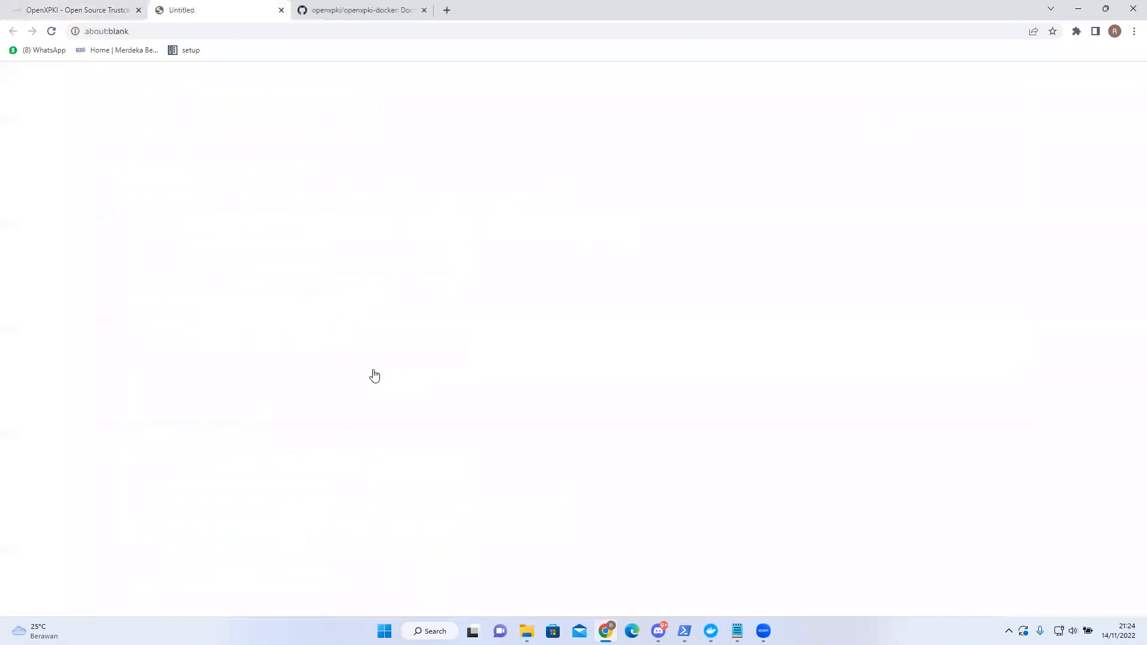
{"action": "left_click", "coordinate": [66, 598]}
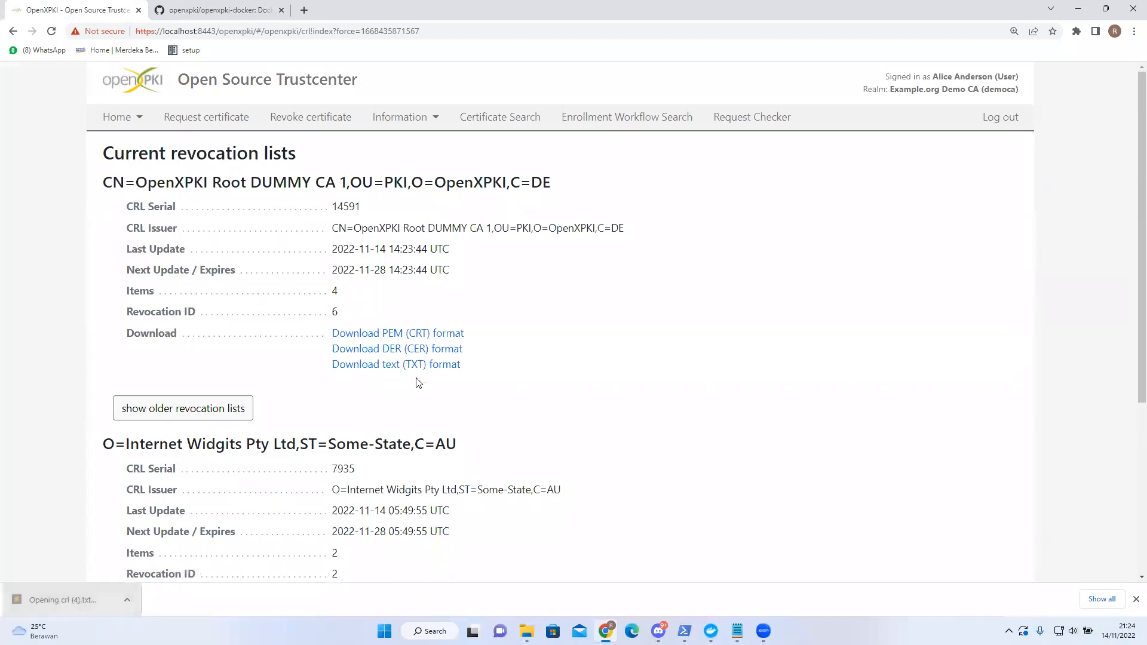
- Scroll to the Revoked Certificates section and mark serial 06FFBE959B76A9A247C7 on line 29
{"action": "scroll", "coordinate": [388, 344], "scroll_direction": "down", "scroll_amount": 3}
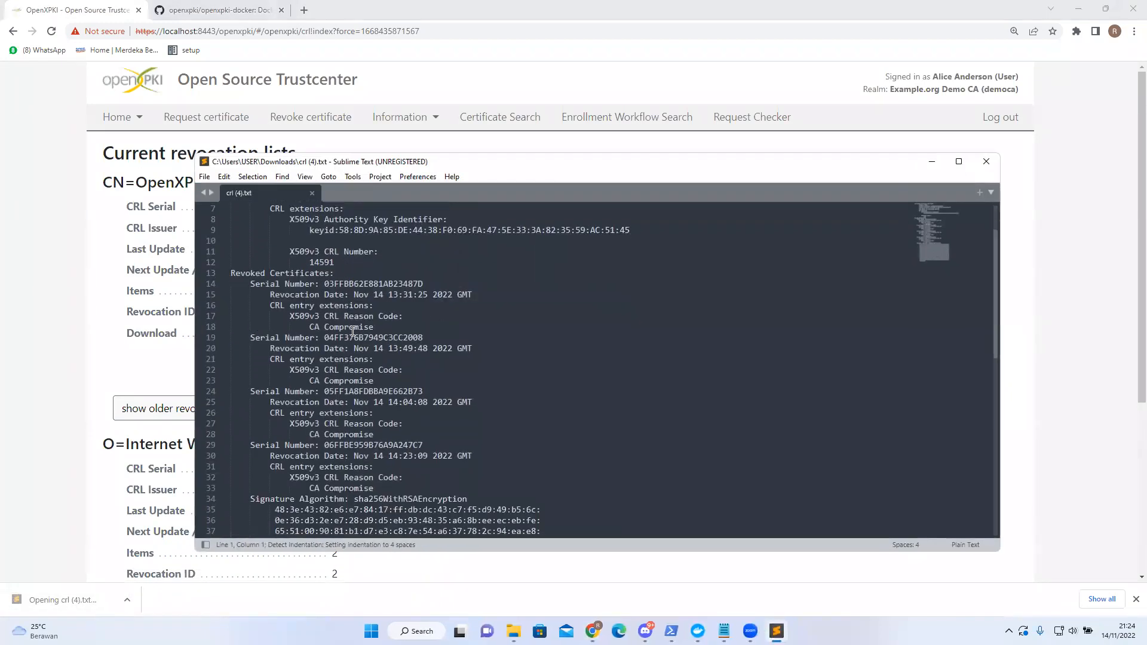
{"action": "left_click_drag", "start_coordinate": [233, 241], "coordinate": [332, 245]}
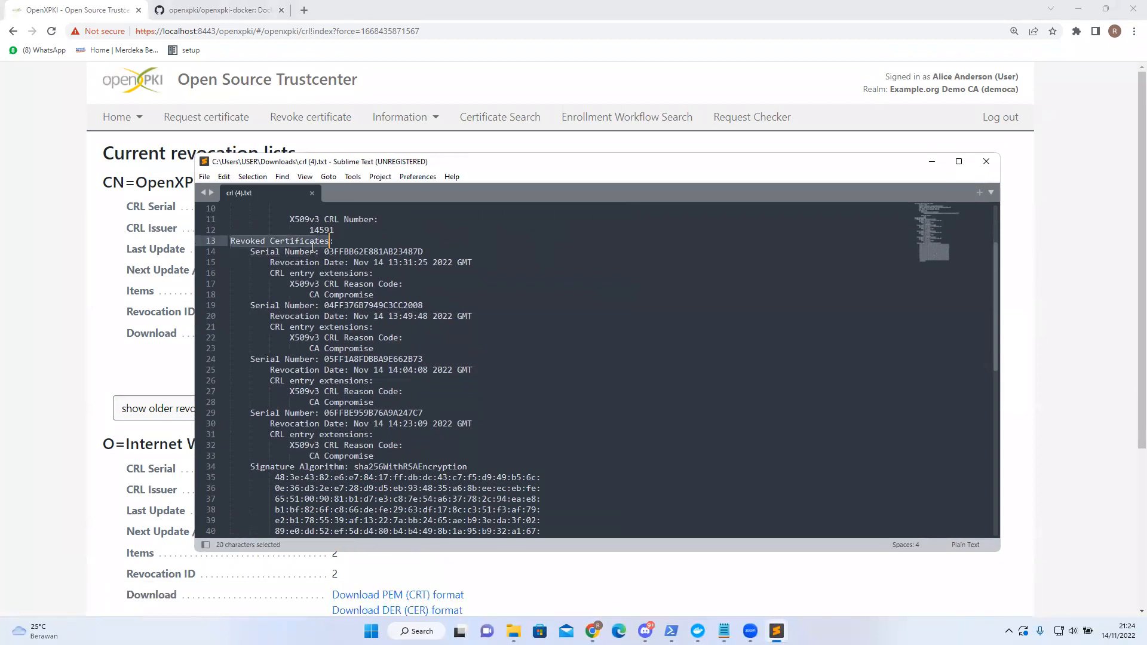
{"action": "left_click", "coordinate": [295, 413]}
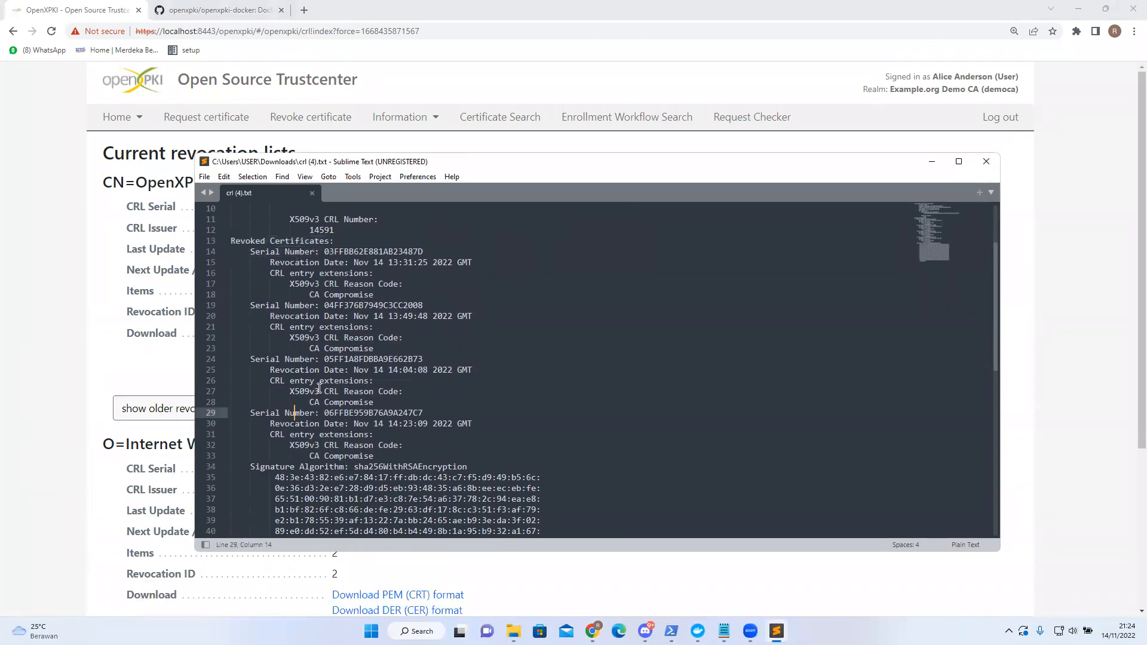
{"action": "scroll", "coordinate": [317, 388], "scroll_direction": "down", "scroll_amount": 1}
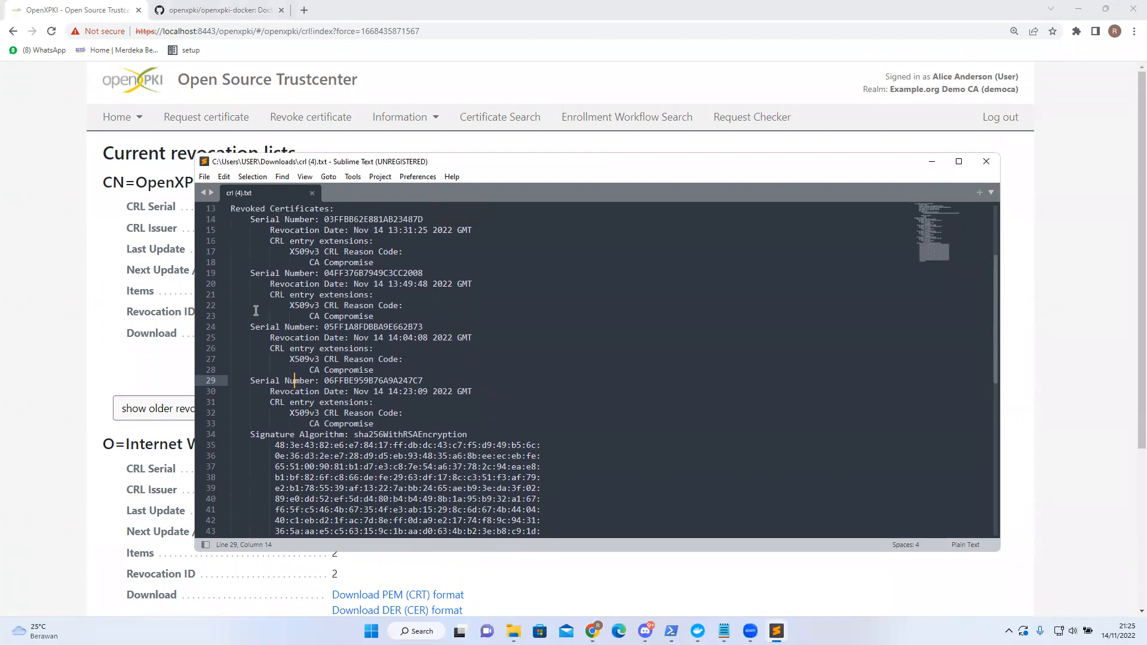
- Display testing.com:testing123 as Text + PEM, showing serial 06:ff:be:95:9b:76:a9:a2:47:c7 from DUMMY CA 1
{"action": "left_click", "coordinate": [121, 116]}
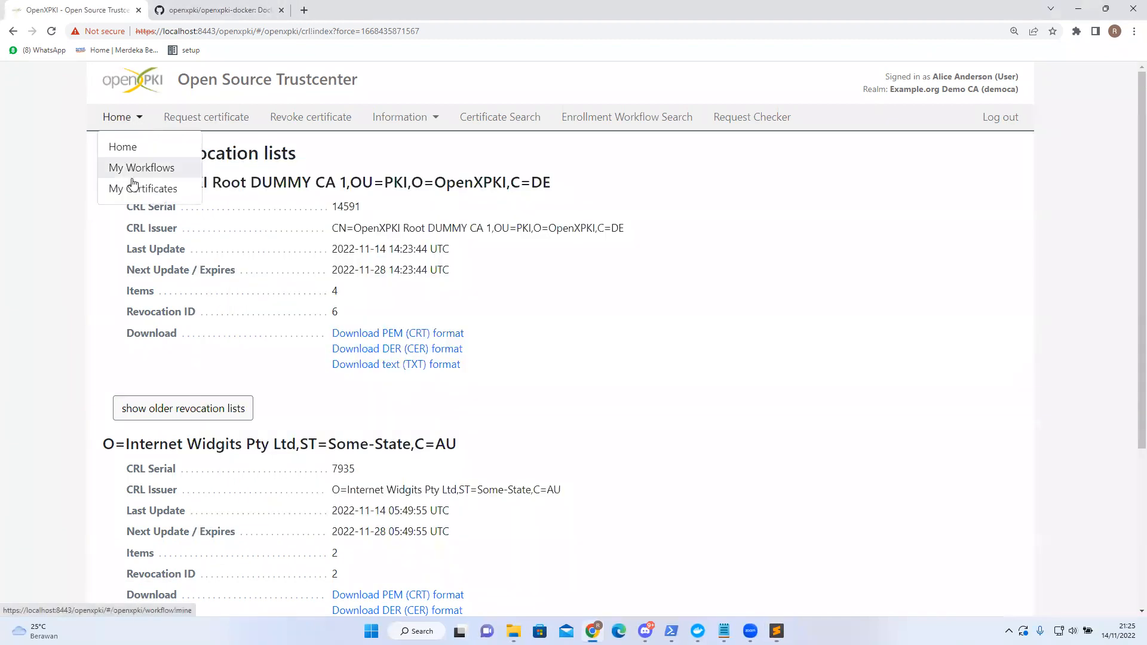
{"action": "left_click", "coordinate": [152, 205]}
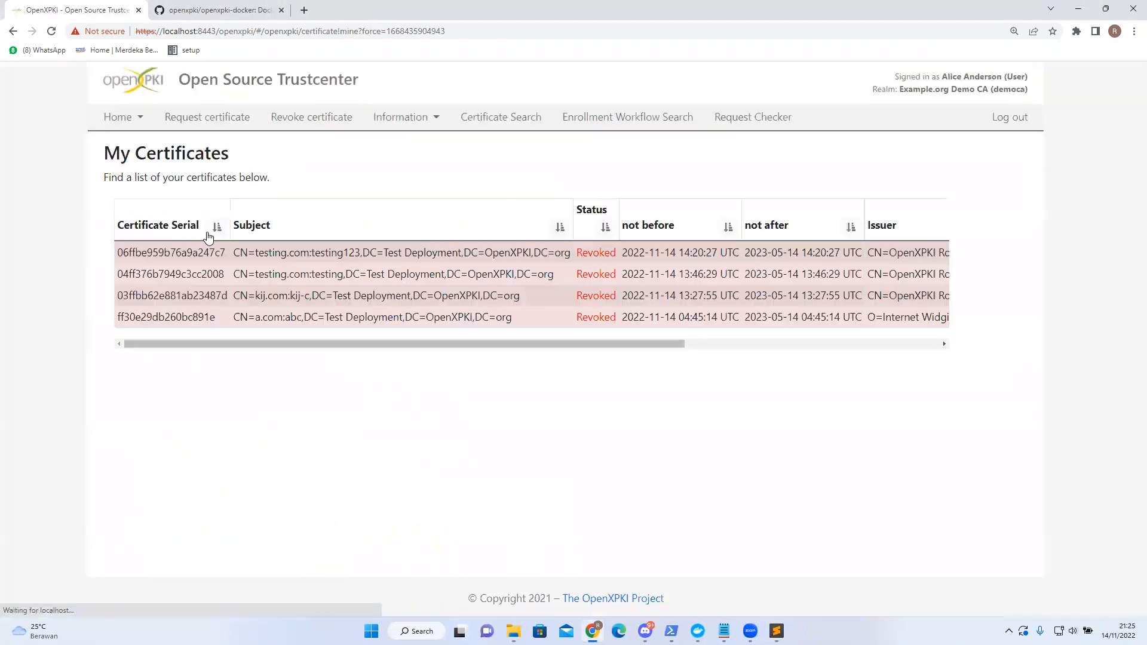
{"action": "left_click", "coordinate": [374, 260]}
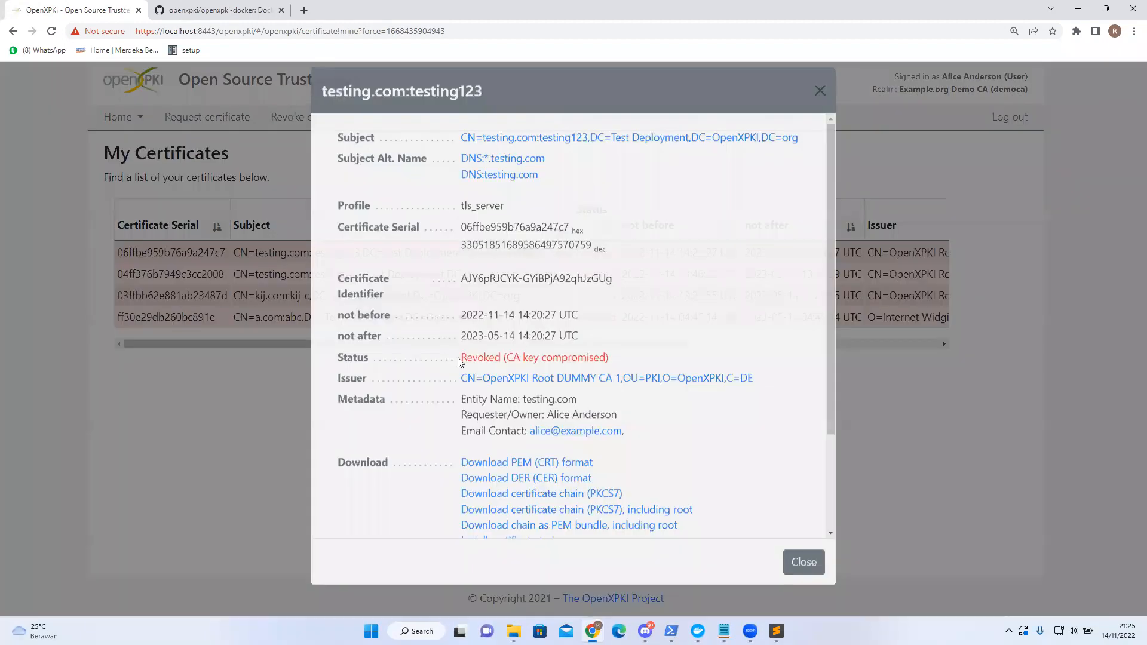
{"action": "scroll", "coordinate": [440, 357], "scroll_direction": "down", "scroll_amount": 1}
{"action": "scroll", "coordinate": [410, 366], "scroll_direction": "down", "scroll_amount": 2}
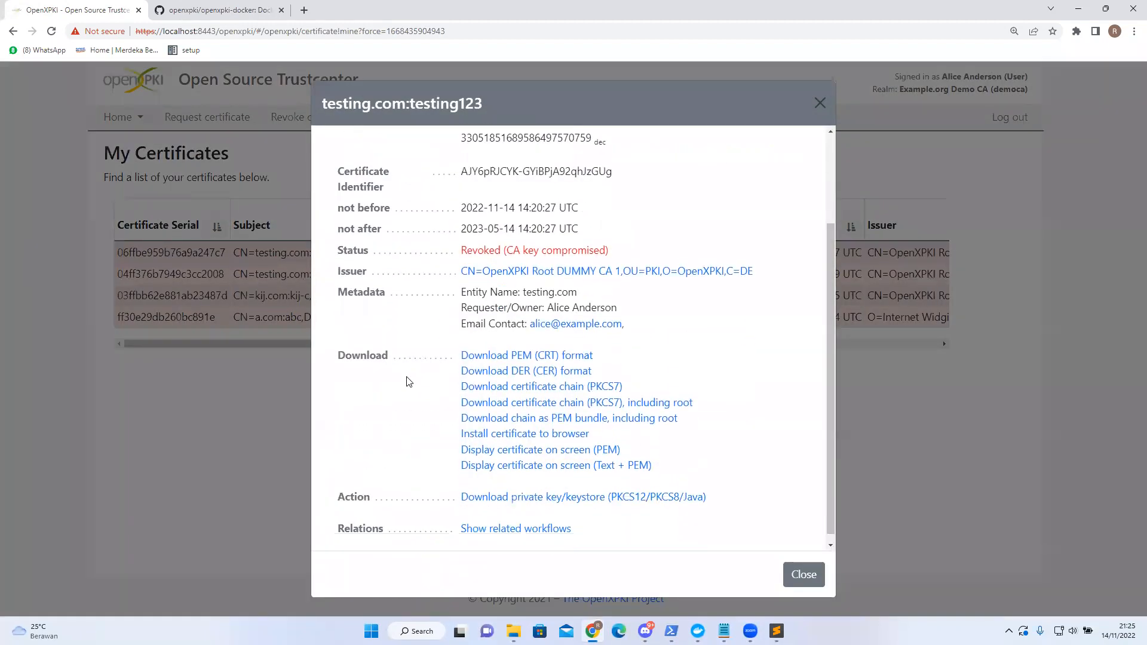
{"action": "scroll", "coordinate": [424, 421], "scroll_direction": "up", "scroll_amount": 1}
{"action": "scroll", "coordinate": [460, 454], "scroll_direction": "down", "scroll_amount": 1}
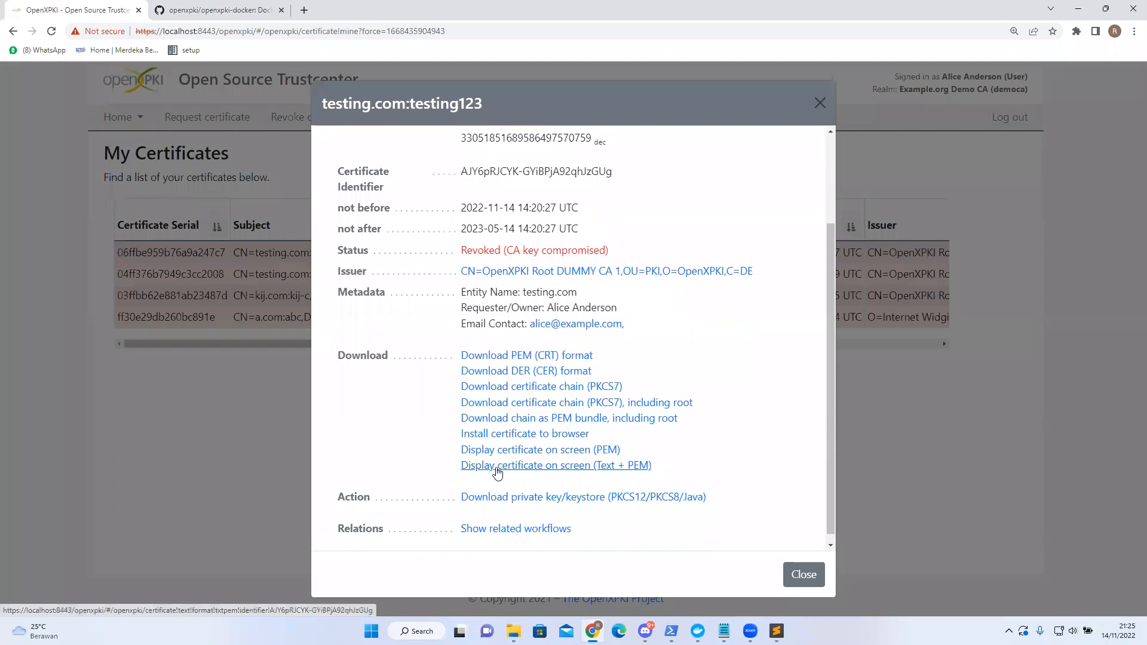
{"action": "left_click", "coordinate": [497, 466]}
{"action": "scroll", "coordinate": [341, 293], "scroll_direction": "up", "scroll_amount": 2}
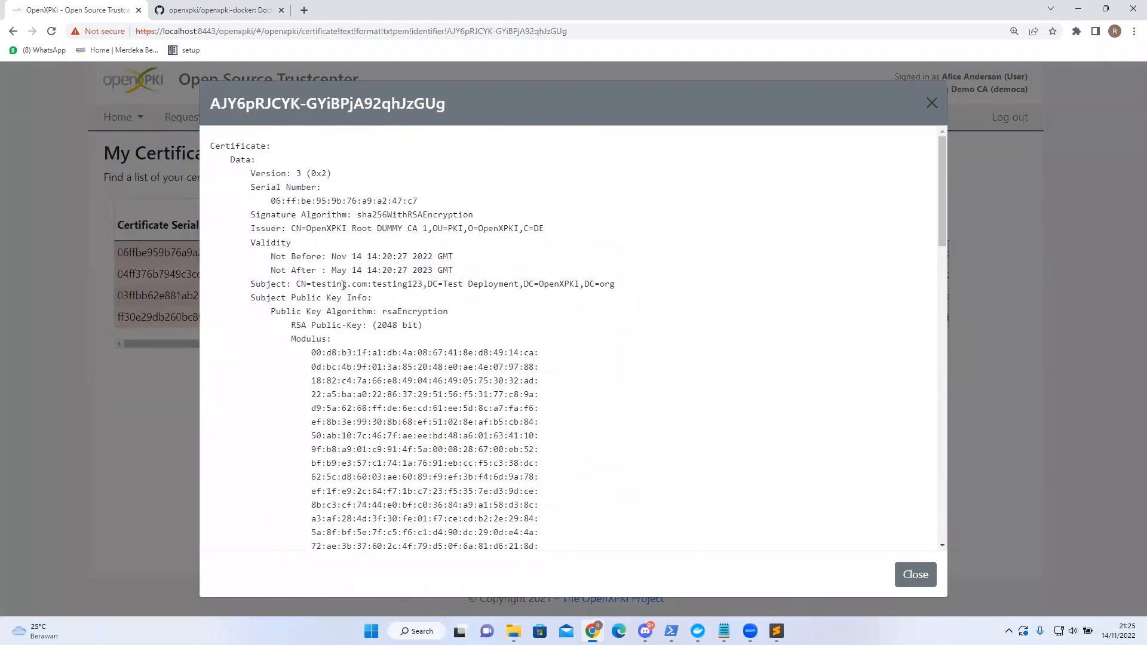
- Select CRL serial 06FFBE959B76A9A247C7 on line 29 to match the certificate, then minimize Sublime Text
{"action": "key", "text": "alt+Tab"}
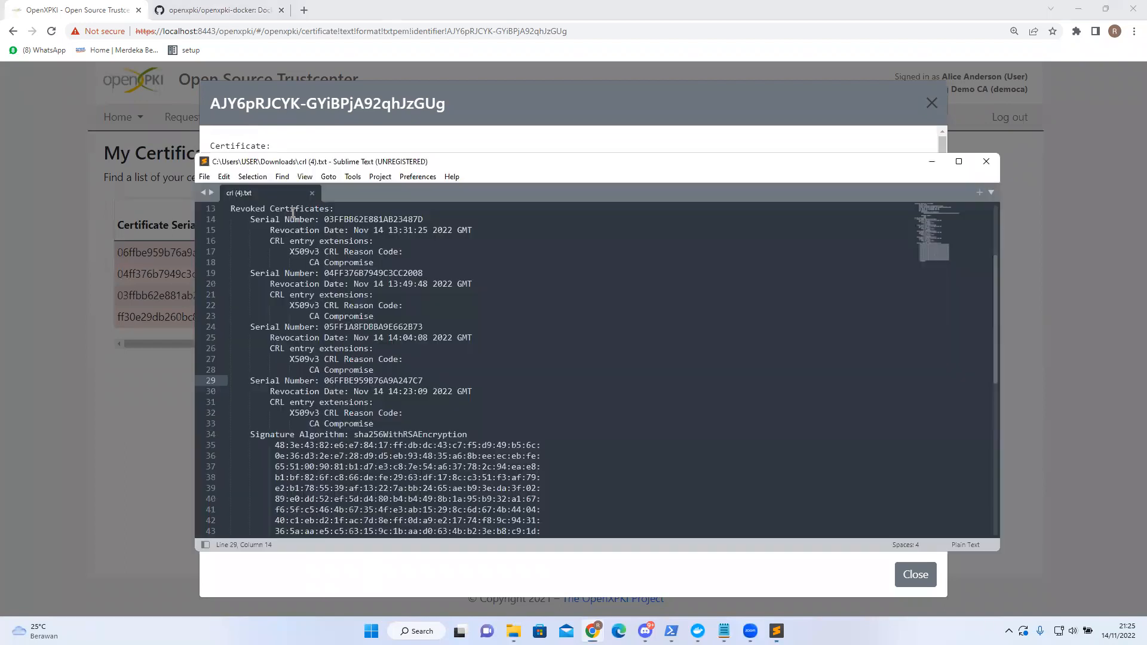
{"action": "scroll", "coordinate": [395, 382], "scroll_direction": "down", "scroll_amount": 4}
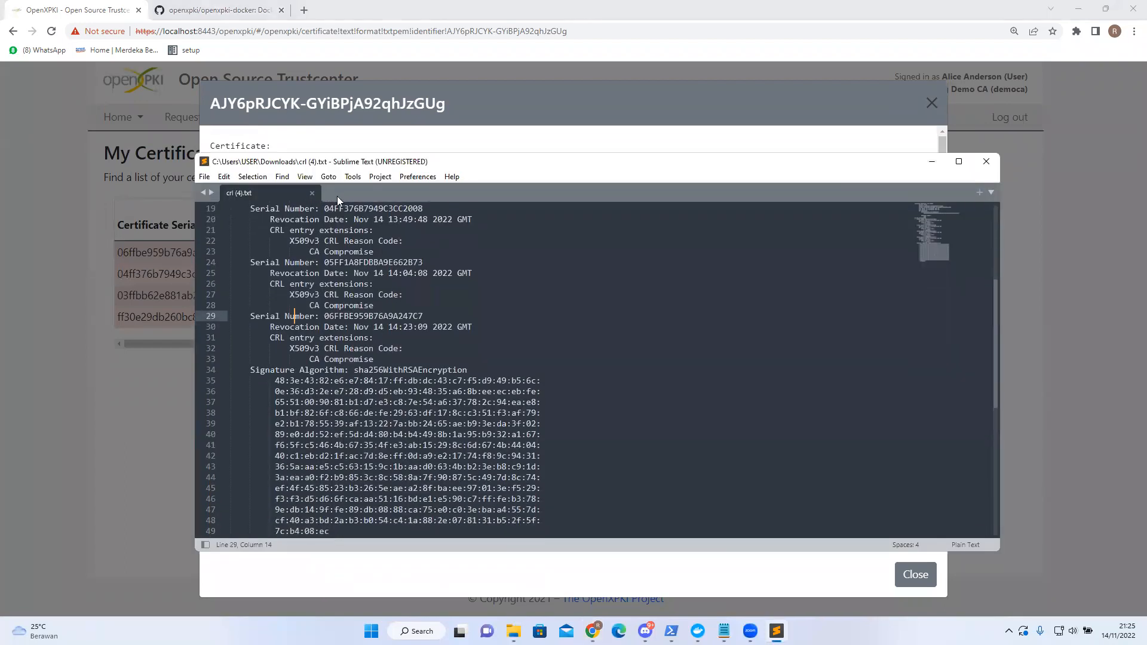
{"action": "left_click_drag", "start_coordinate": [347, 172], "coordinate": [367, 247]}
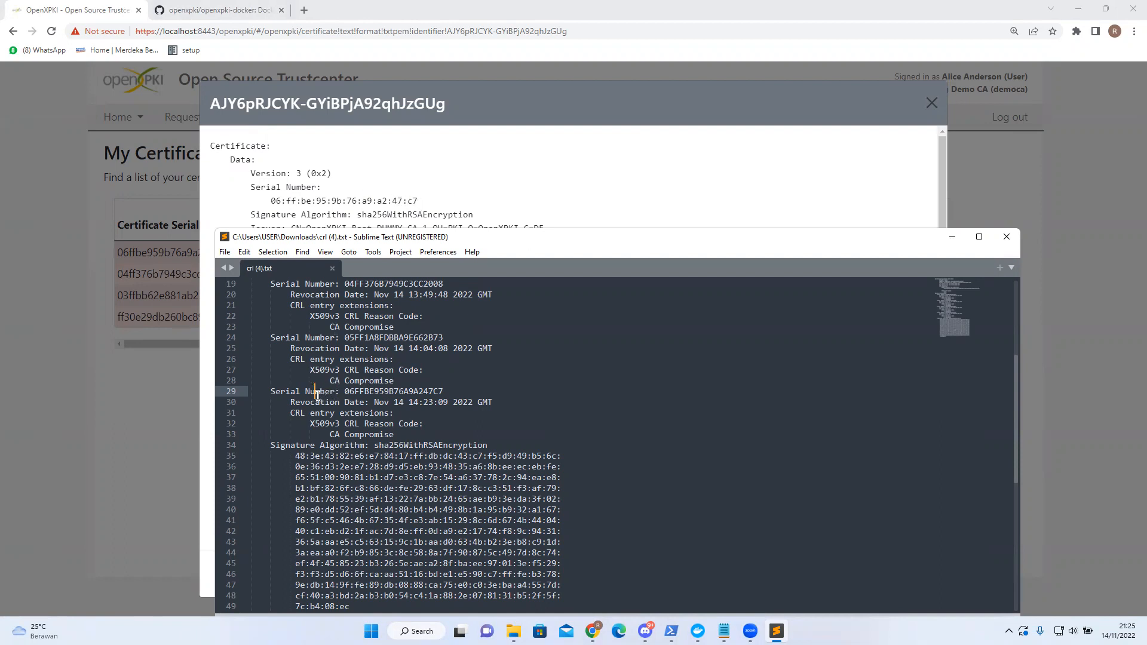
{"action": "left_click_drag", "start_coordinate": [272, 392], "coordinate": [440, 391]}
{"action": "left_click_drag", "start_coordinate": [345, 392], "coordinate": [449, 391]}
{"action": "scroll", "coordinate": [425, 393], "scroll_direction": "up", "scroll_amount": 1}
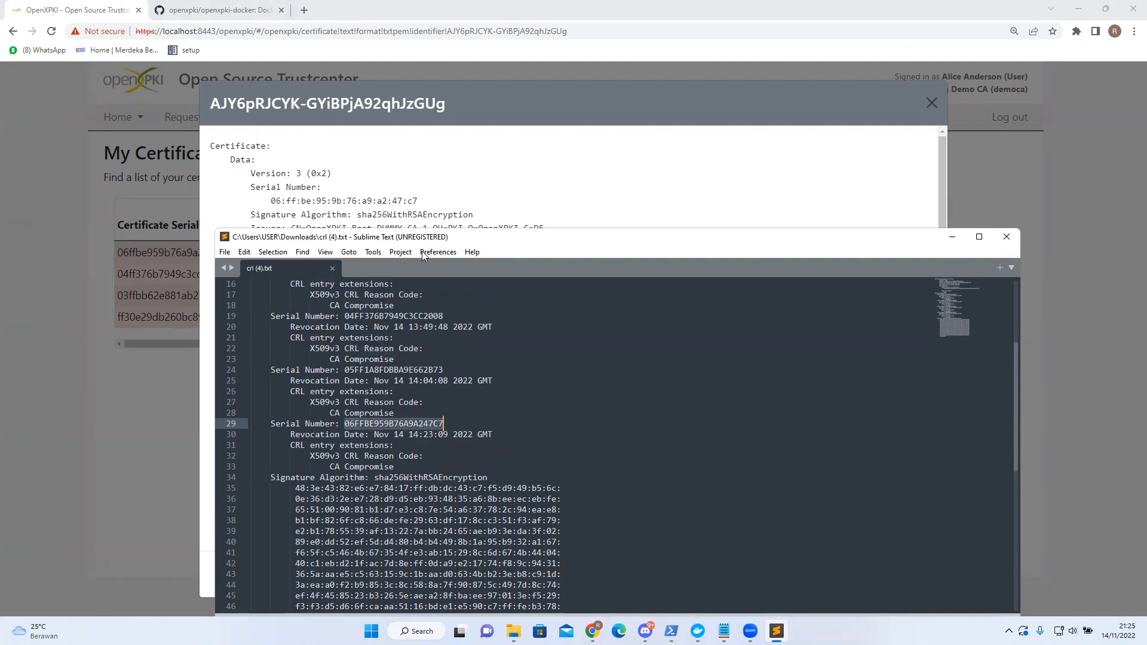
{"action": "left_click_drag", "start_coordinate": [443, 242], "coordinate": [392, 242]}
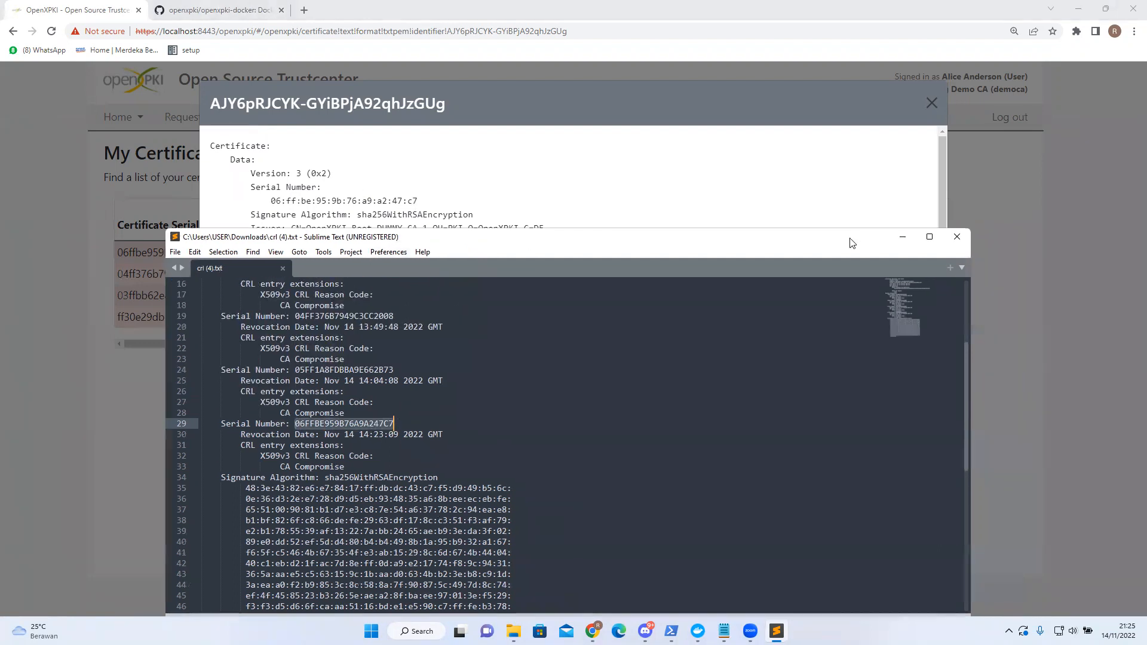
{"action": "left_click", "coordinate": [903, 238]}
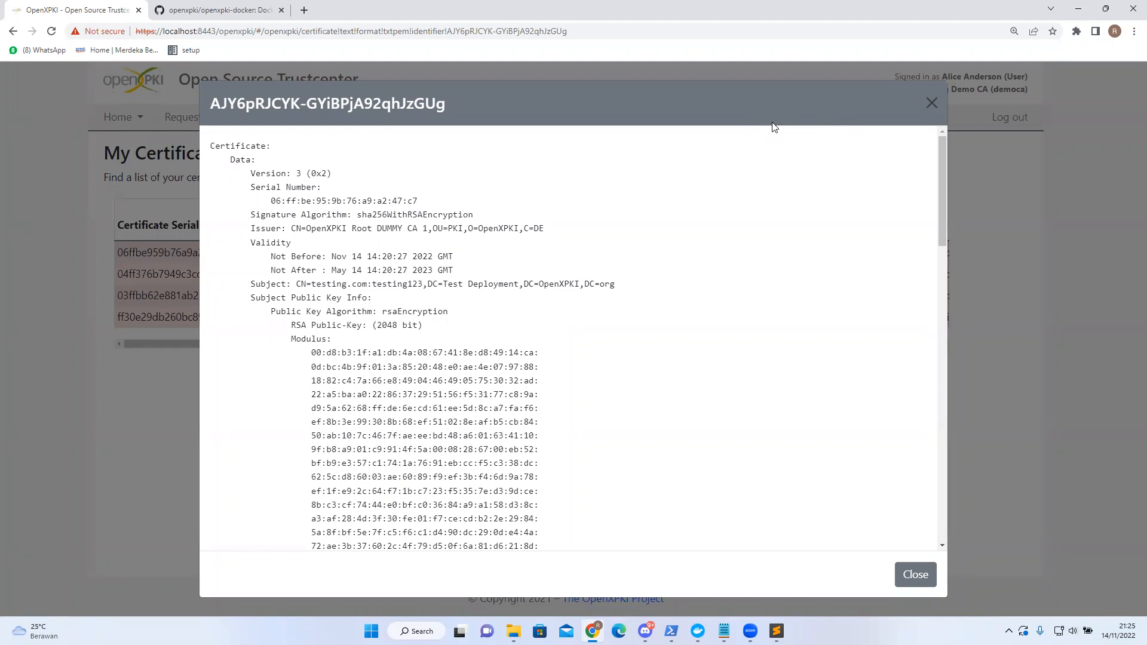
- Close the certificate text and confirm all four certificates in My Certificates show Revoked
{"action": "scroll", "coordinate": [553, 197], "scroll_direction": "down", "scroll_amount": 3}
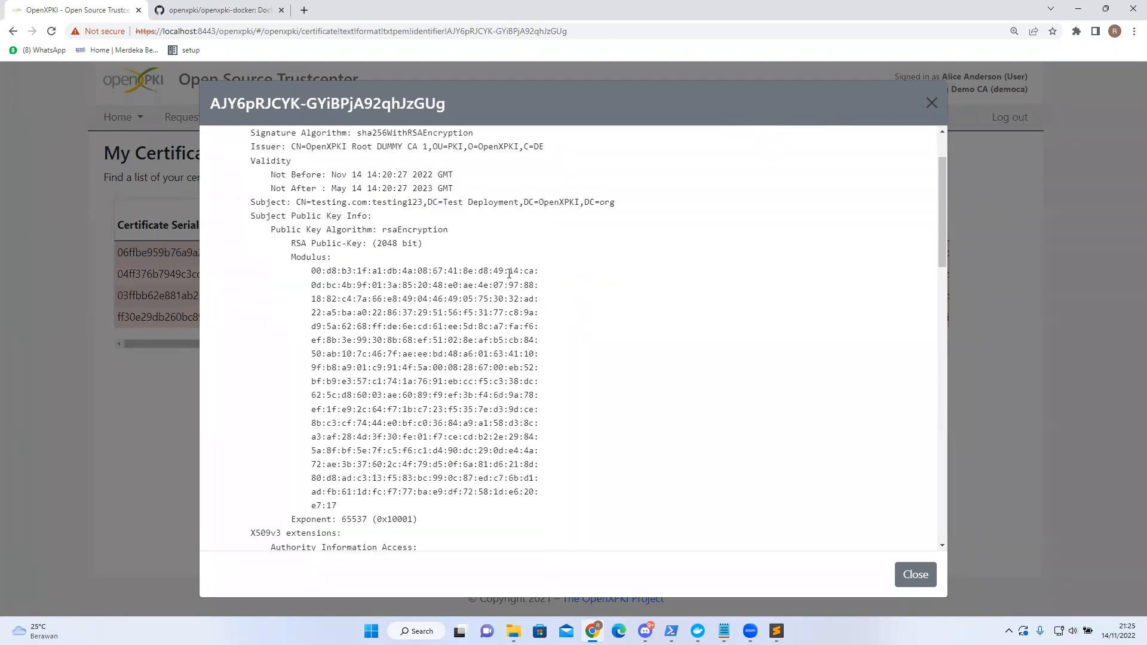
{"action": "scroll", "coordinate": [478, 320], "scroll_direction": "up", "scroll_amount": 2}
{"action": "scroll", "coordinate": [477, 320], "scroll_direction": "up", "scroll_amount": 1}
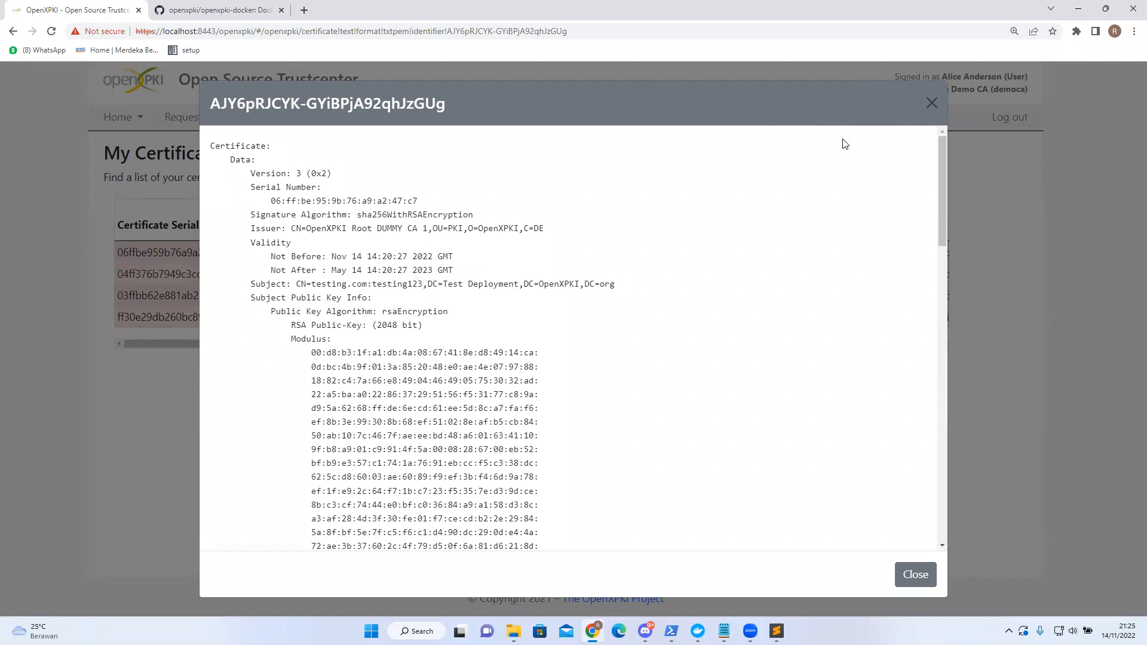
{"action": "left_click", "coordinate": [931, 104]}
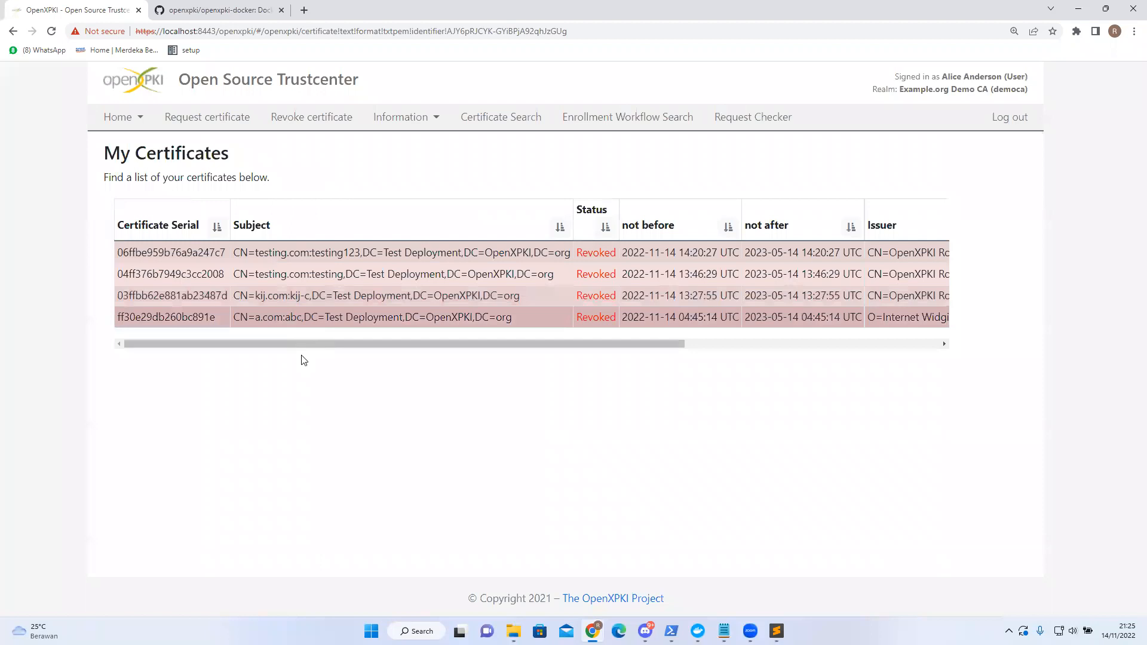
{"action": "left_click_drag", "start_coordinate": [307, 349], "coordinate": [276, 354]}
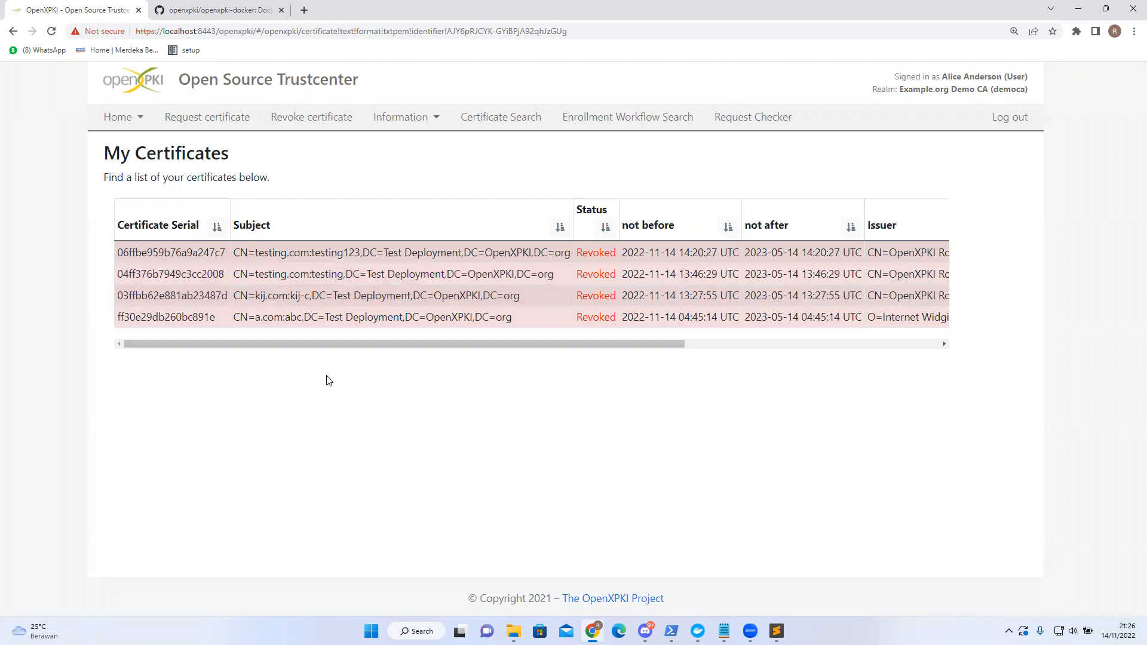
{"action": "left_click_drag", "start_coordinate": [338, 345], "coordinate": [290, 342]}
{"action": "left_click", "coordinate": [618, 573]}
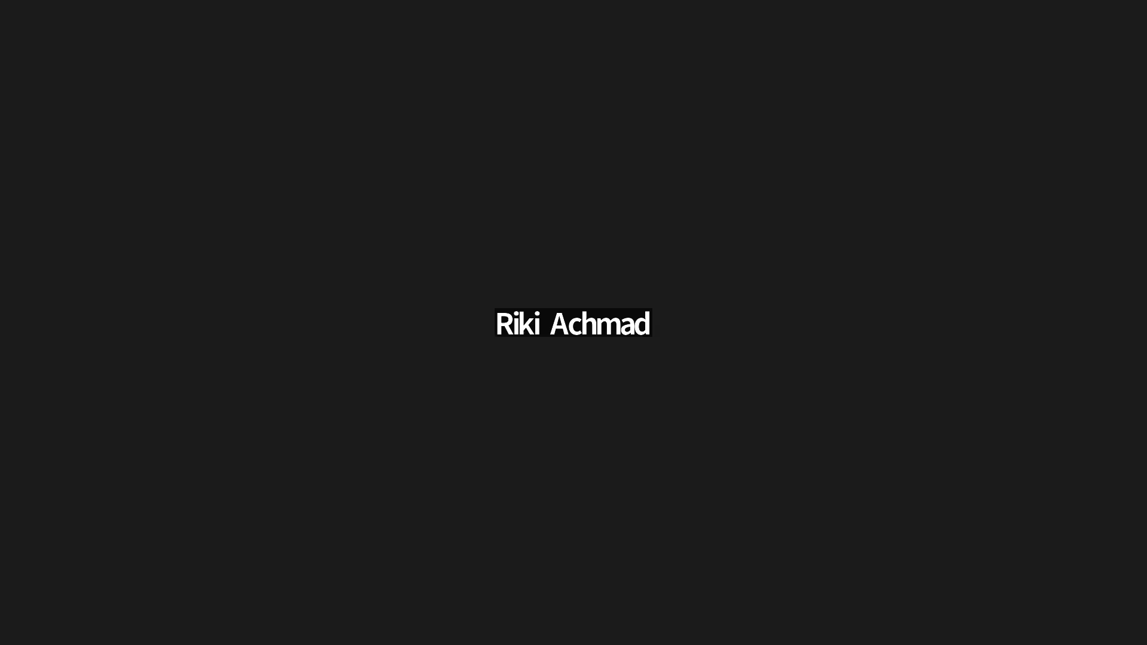